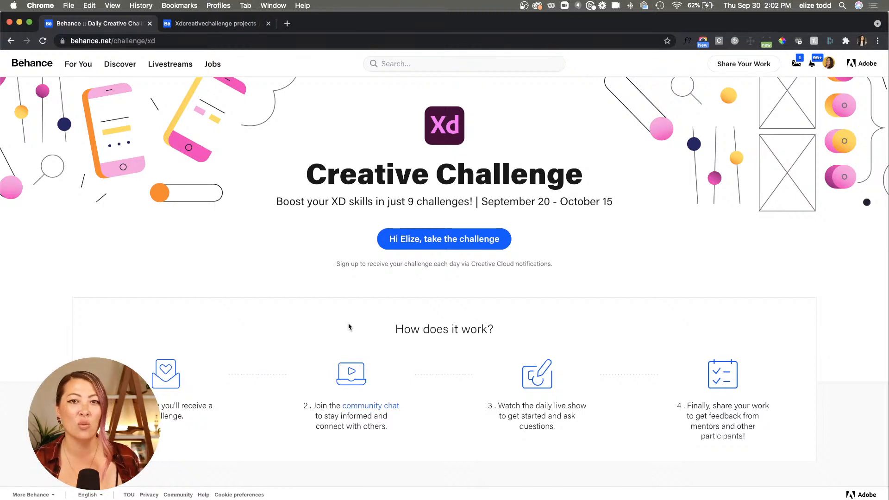
# Look through the XD Creative Challenge page, from the unlocked daily challenges to the Next Steps section, and return to its start.
pyautogui.scroll(-10, 348, 327)
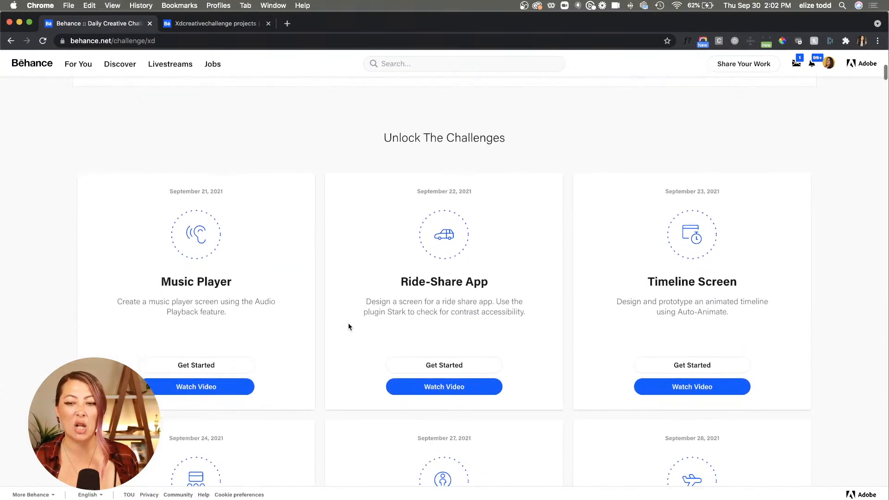
pyautogui.scroll(-20, 349, 327)
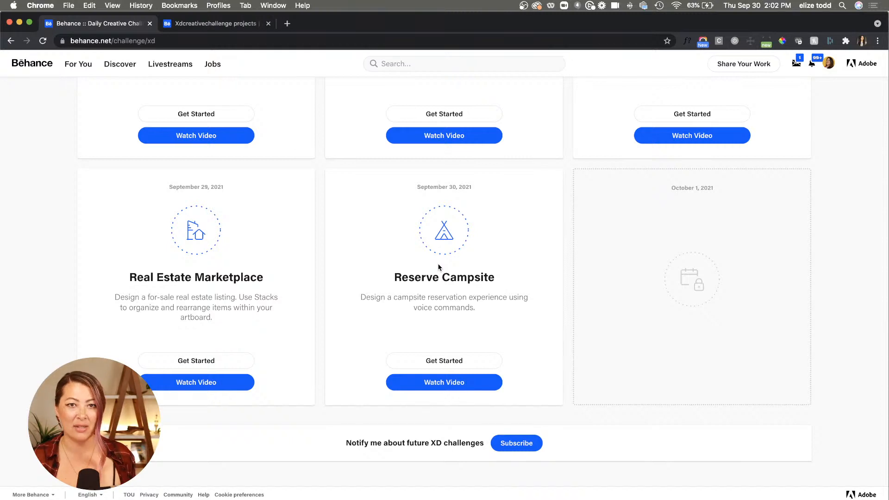
pyautogui.scroll(-3, 439, 267)
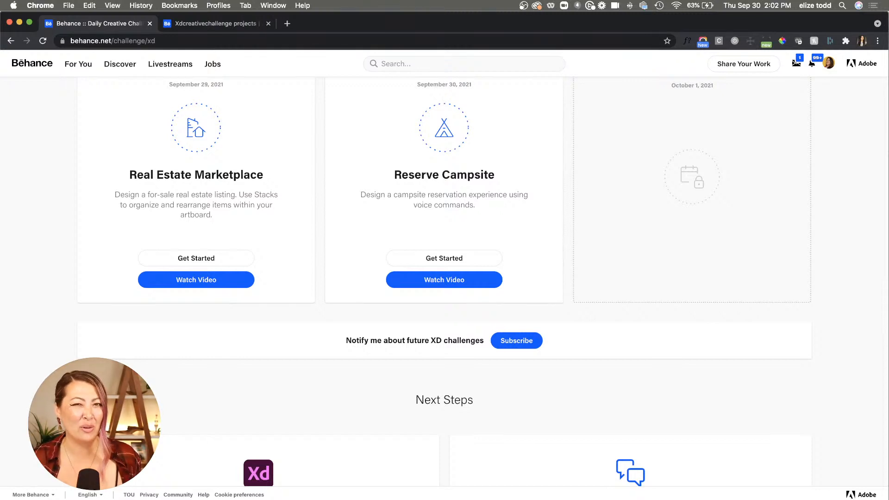
pyautogui.scroll(-2, 557, 312)
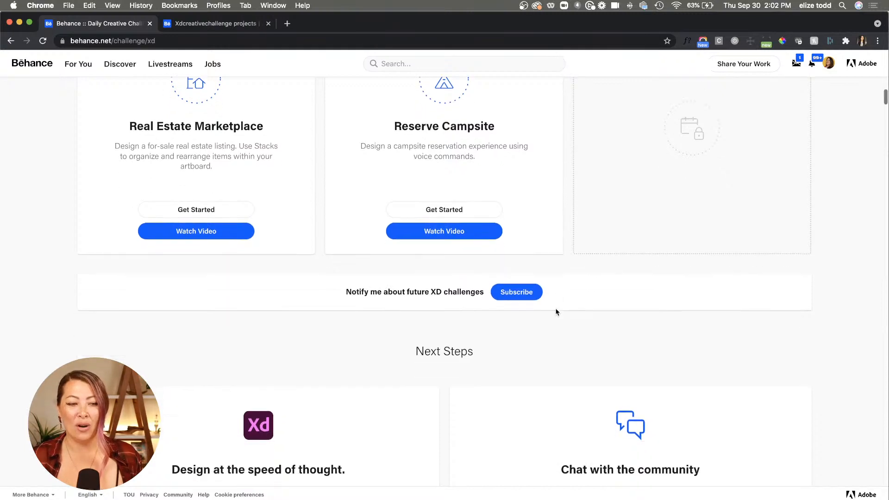
pyautogui.scroll(-7, 556, 312)
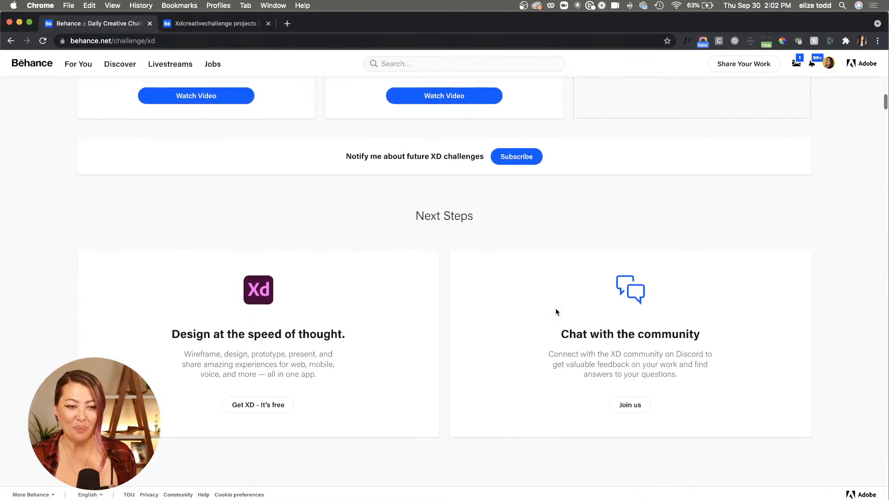
pyautogui.scroll(20, 556, 312)
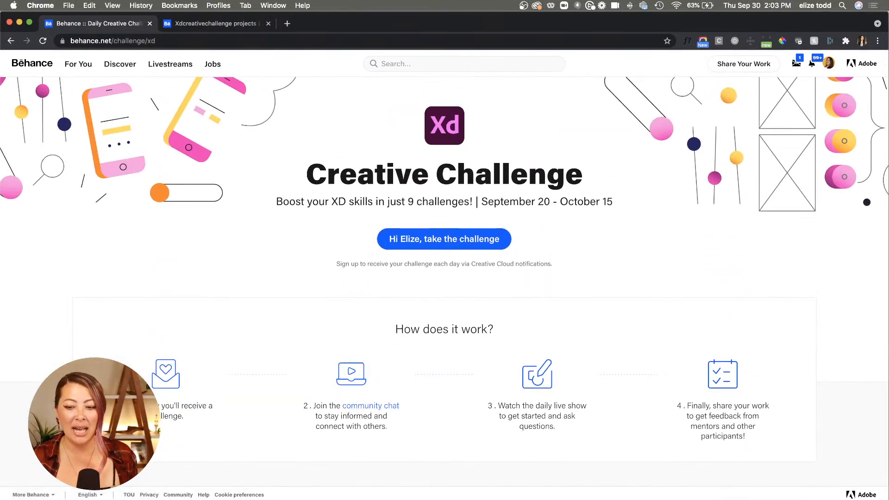
# View the challenge channel of the Adobe XD server in Discord and return to the Behance challenge page in Chrome.
pyautogui.click(741, 499)
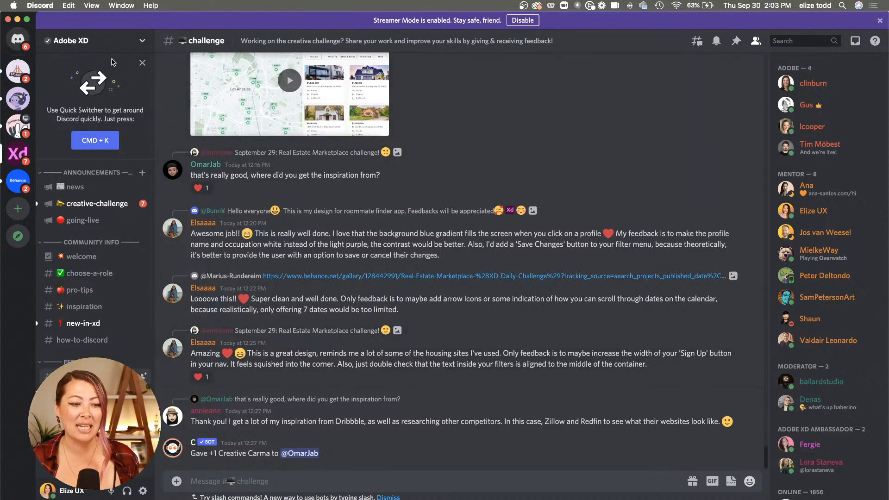
pyautogui.click(17, 19)
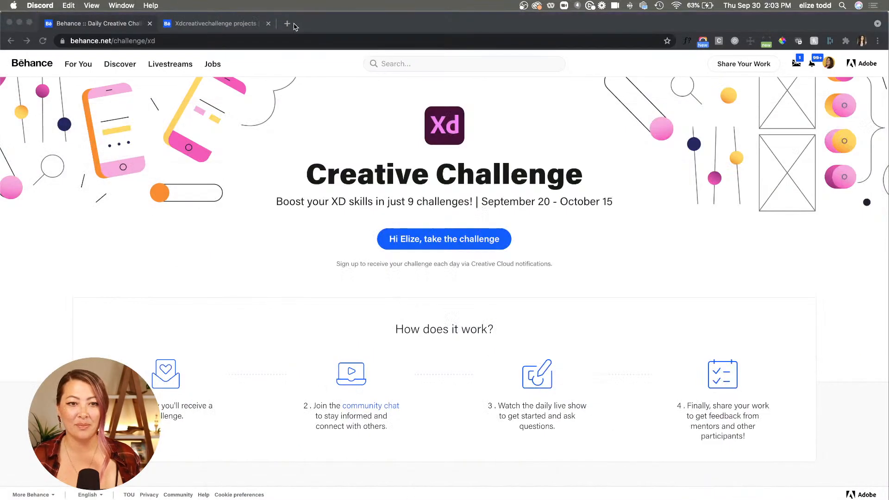
pyautogui.click(318, 26)
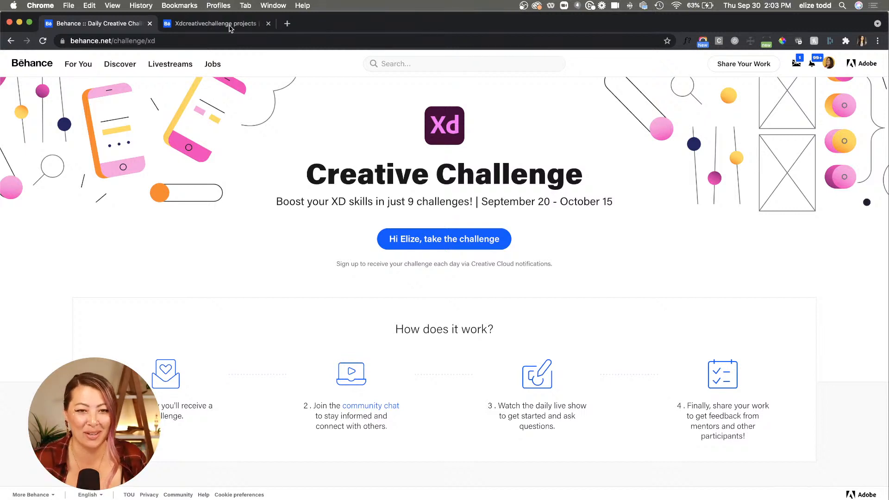
# Open the Dreamhouse Real Estate Marketplace project from the xdcreativechallenge search results, play its prototype video and close the project.
pyautogui.click(202, 27)
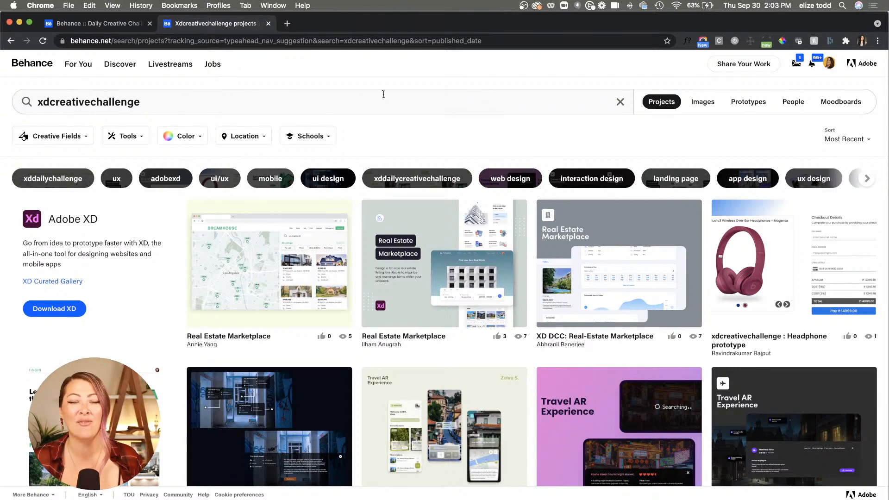
pyautogui.click(239, 258)
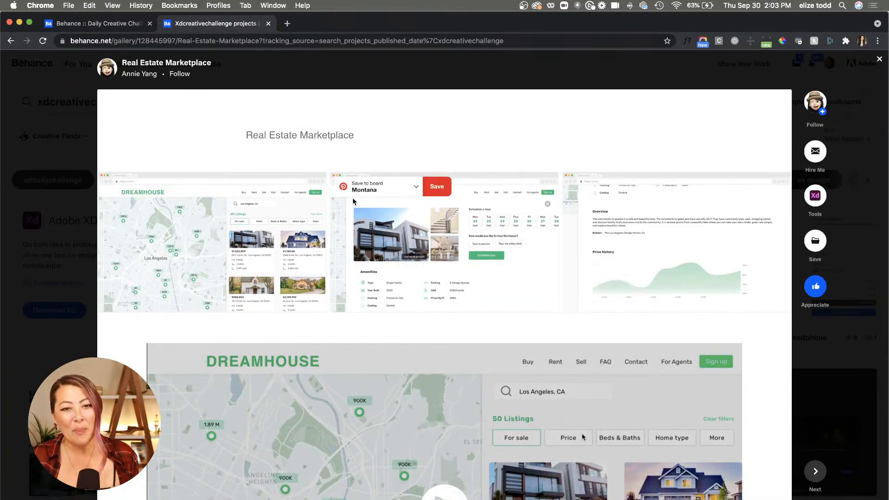
pyautogui.scroll(-3, 352, 198)
pyautogui.scroll(2, 409, 340)
pyautogui.scroll(-5, 409, 340)
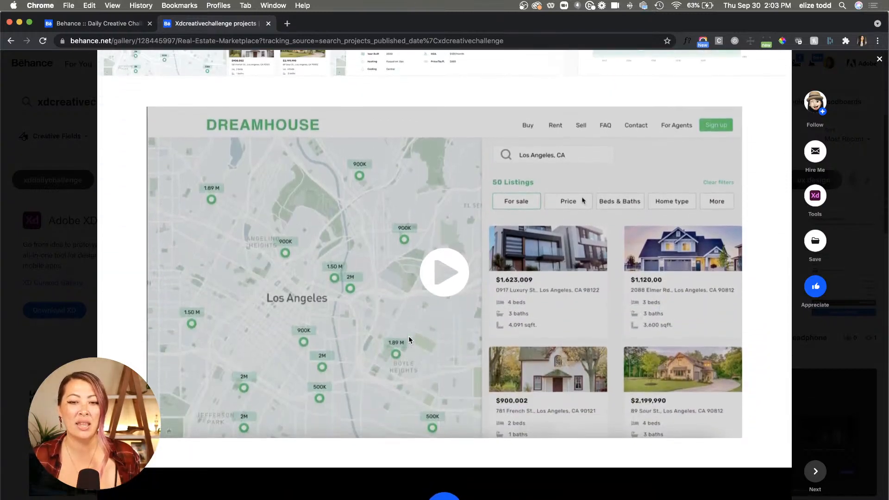
pyautogui.click(443, 279)
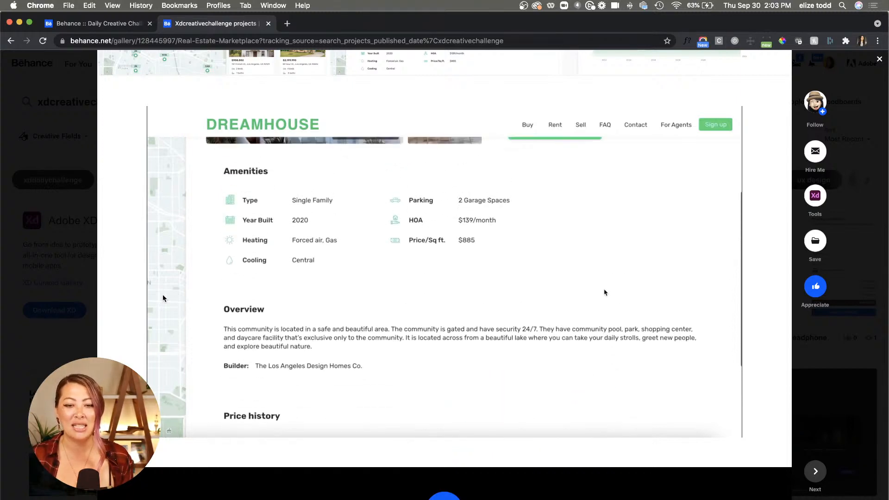
pyautogui.click(10, 416)
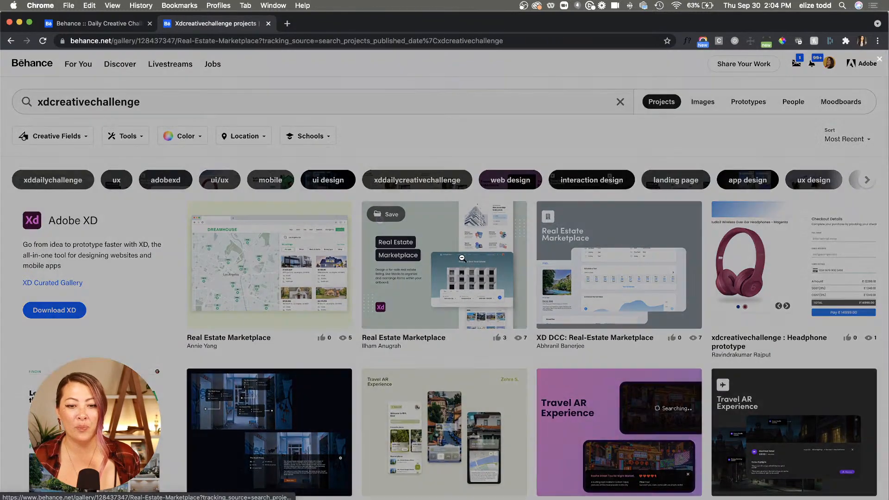
# Open the FindingEstate Real Estate Marketplace project and examine its highlight image and full home page design.
pyautogui.click(462, 258)
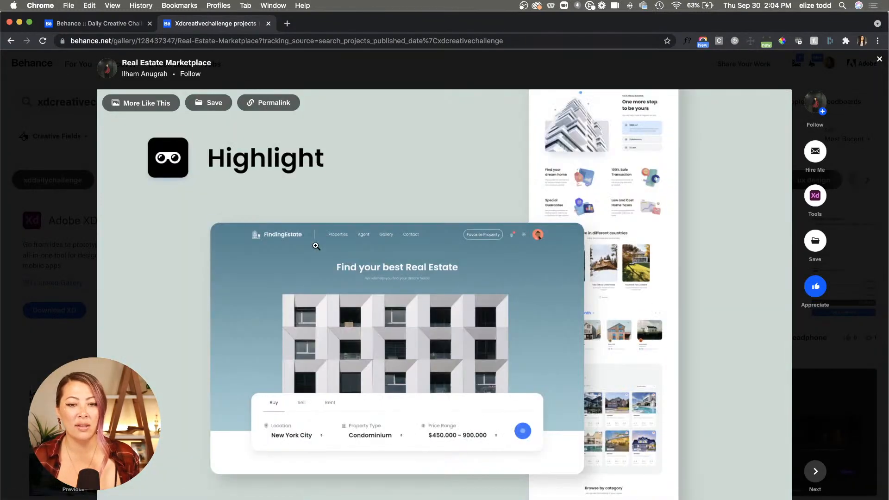
pyautogui.scroll(-5, 316, 246)
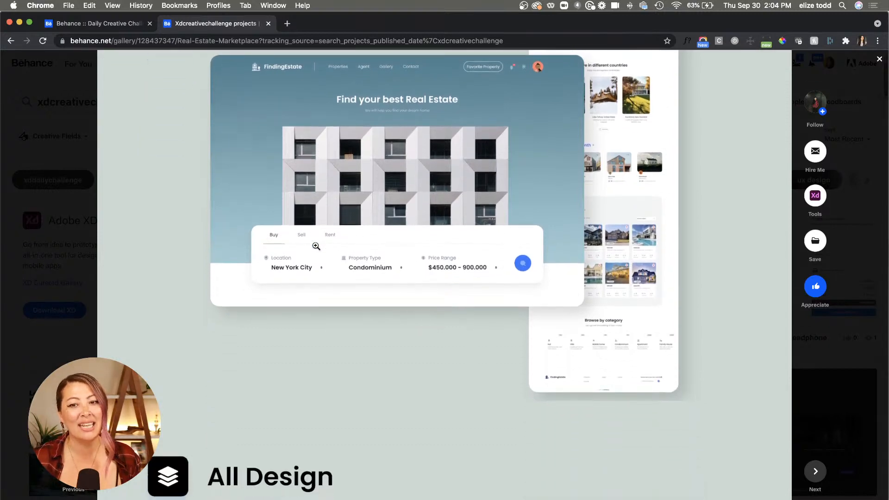
pyautogui.scroll(-8, 316, 246)
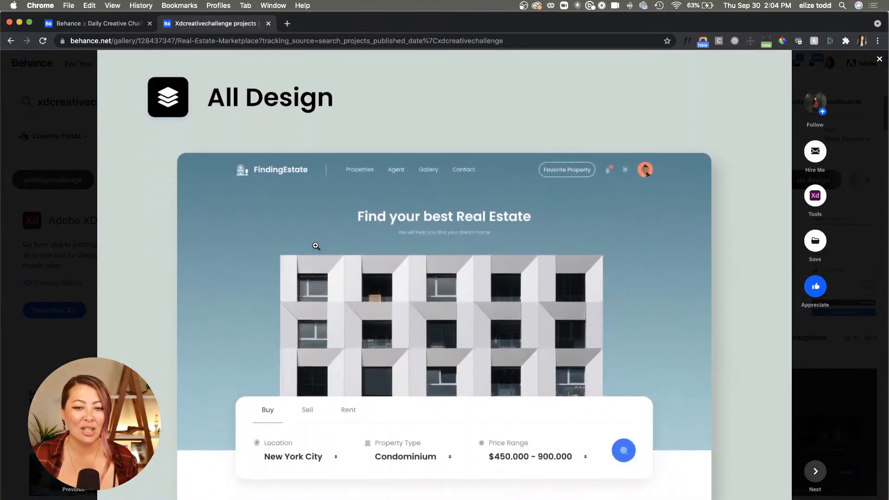
pyautogui.scroll(-12, 316, 246)
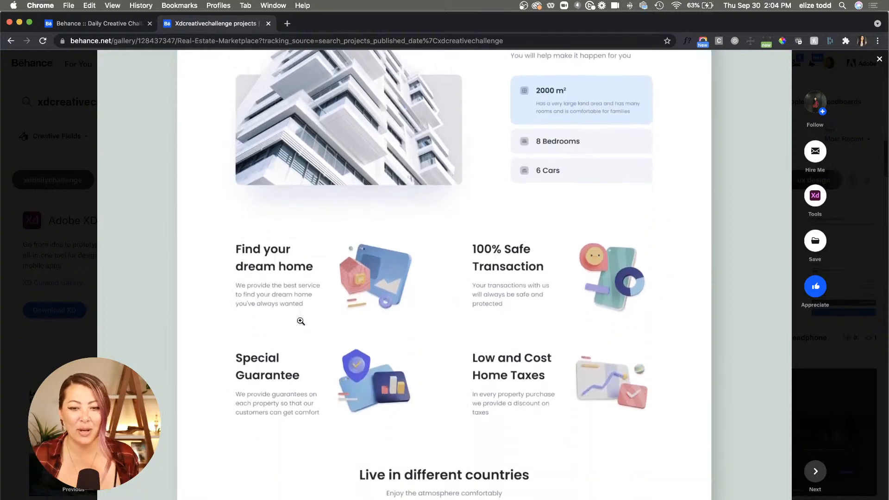
pyautogui.scroll(-17, 302, 321)
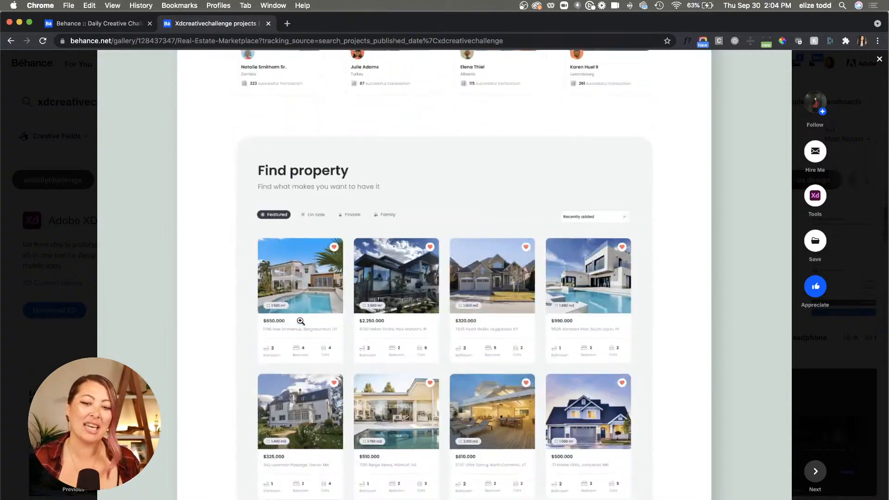
pyautogui.scroll(-10, 301, 321)
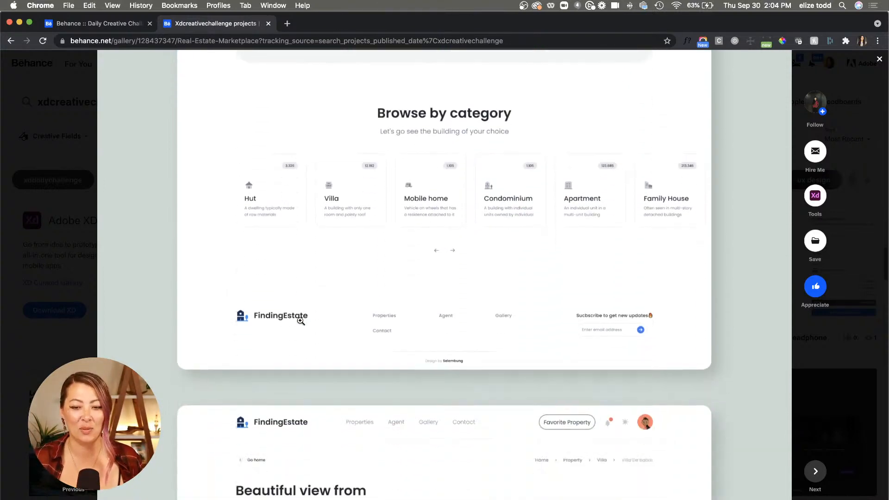
# Examine the FindingEstate property detail page for Villa de Babat, including its photos, price card and nearby places.
pyautogui.scroll(-7, 300, 321)
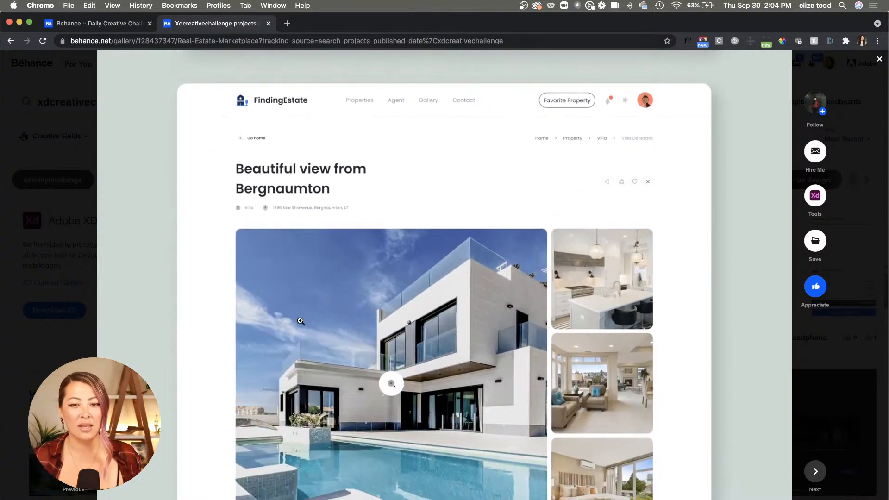
pyautogui.scroll(-4, 300, 321)
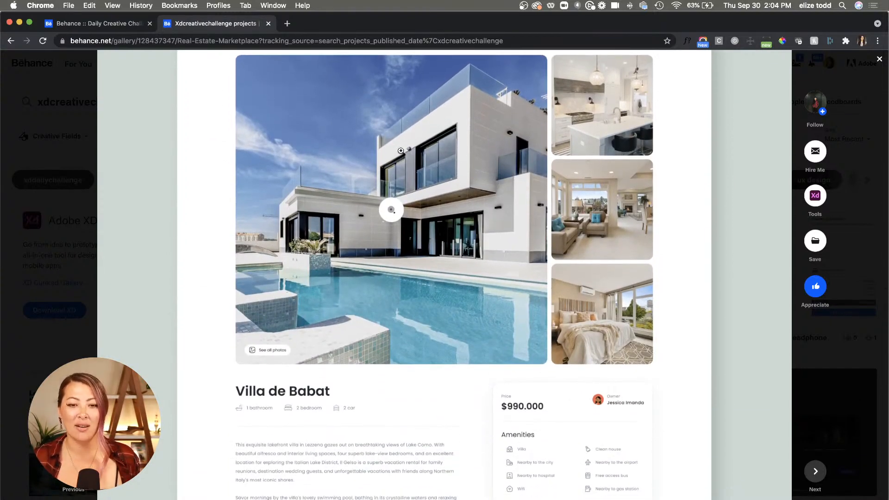
pyautogui.scroll(-1, 328, 351)
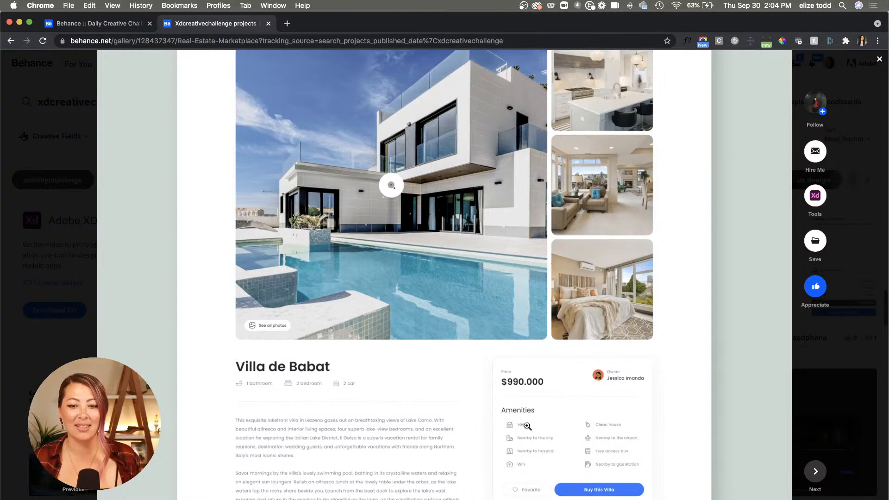
pyautogui.scroll(1, 540, 394)
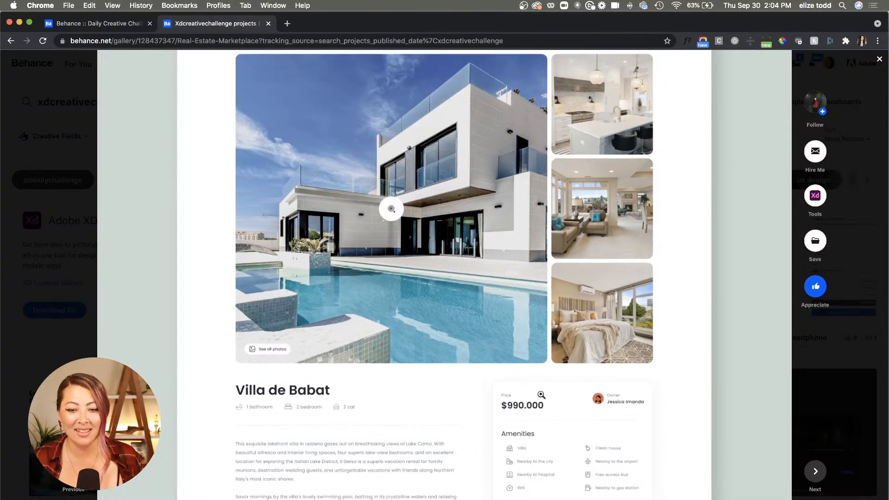
pyautogui.scroll(-15, 542, 395)
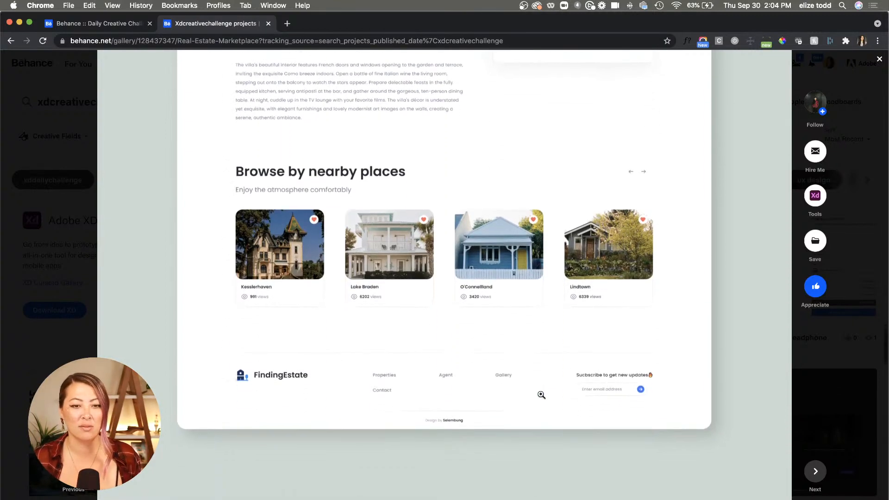
# Play the FindingEstate prototype video above the Powered by section and close the project.
pyautogui.scroll(-20, 541, 394)
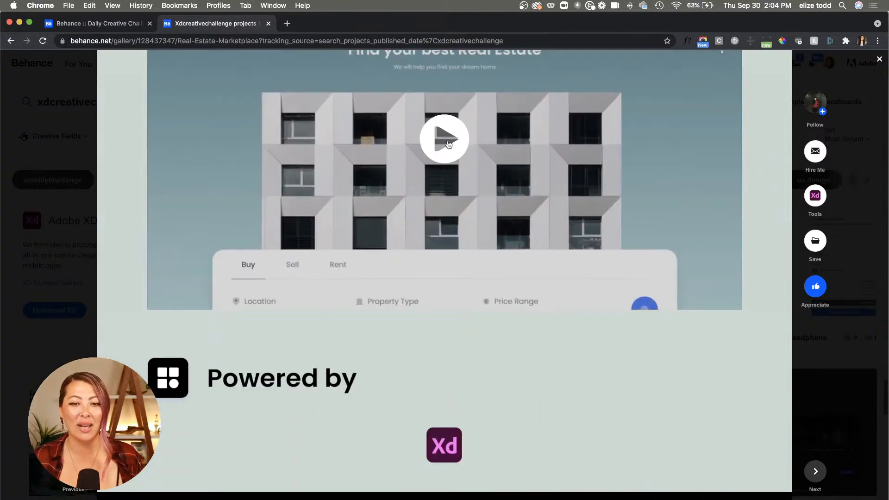
pyautogui.click(448, 144)
pyautogui.scroll(3, 442, 139)
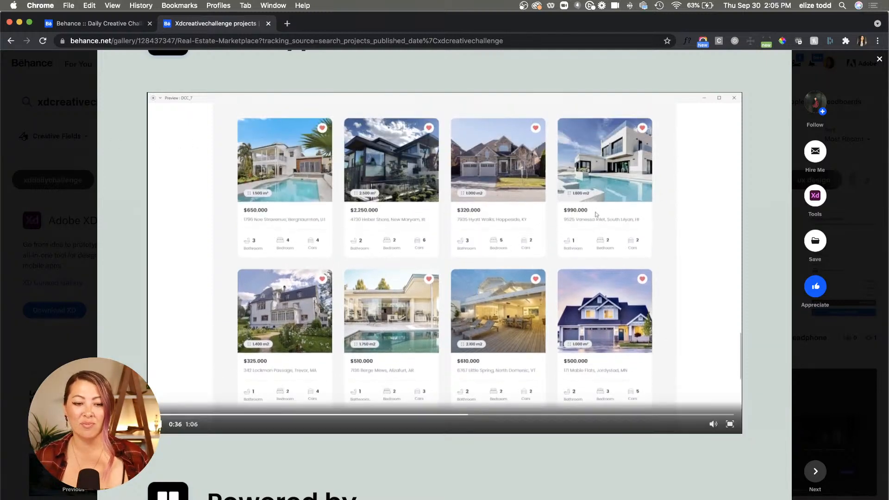
pyautogui.click(63, 346)
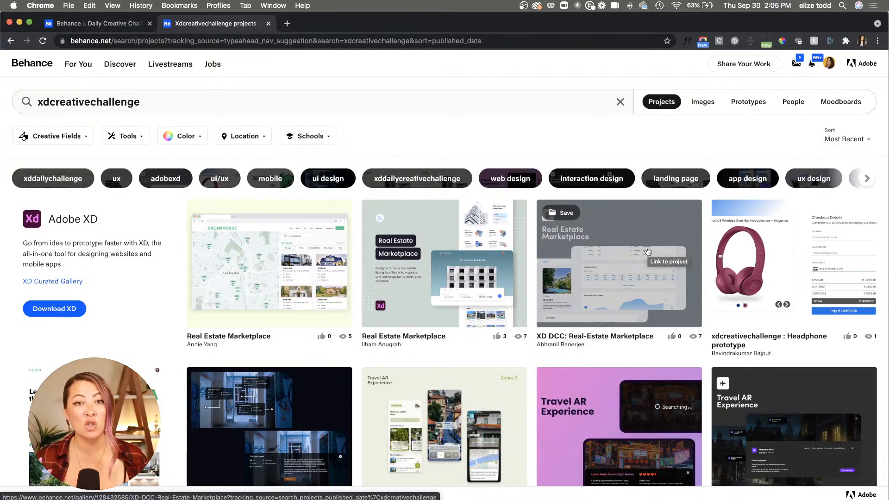
# Open the XD DCC: Real-Estate Marketplace project, examine its listing page design and play its recorded prototype.
pyautogui.click(619, 262)
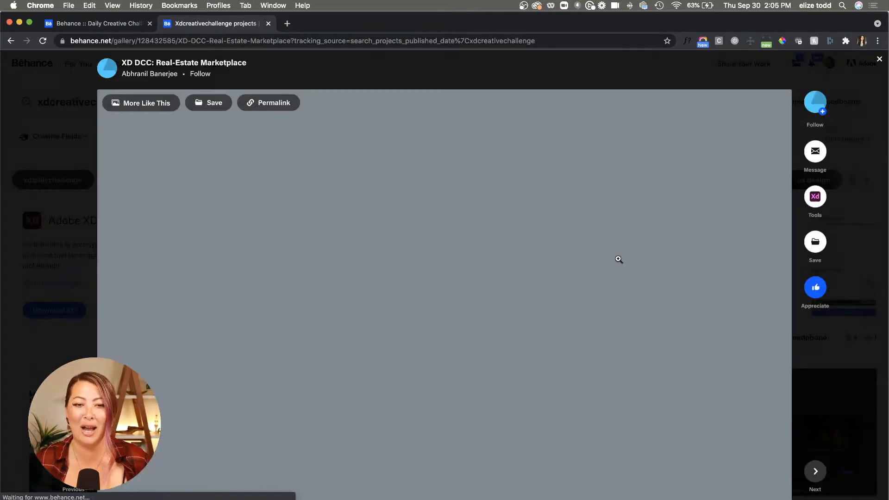
pyautogui.scroll(-5, 524, 263)
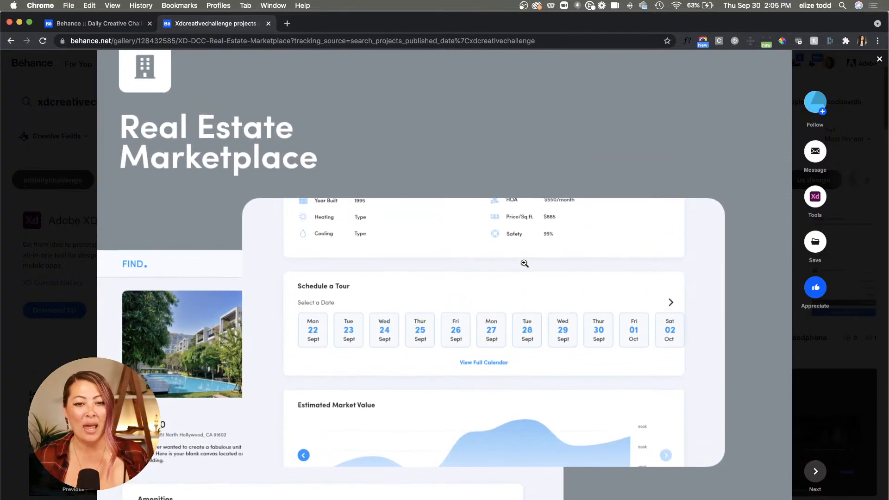
pyautogui.scroll(-5, 524, 263)
pyautogui.scroll(7, 524, 263)
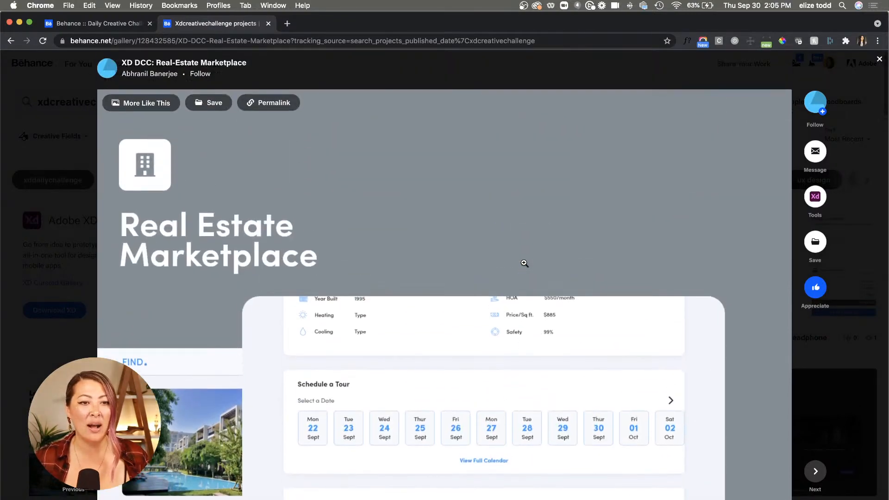
pyautogui.scroll(-10, 524, 263)
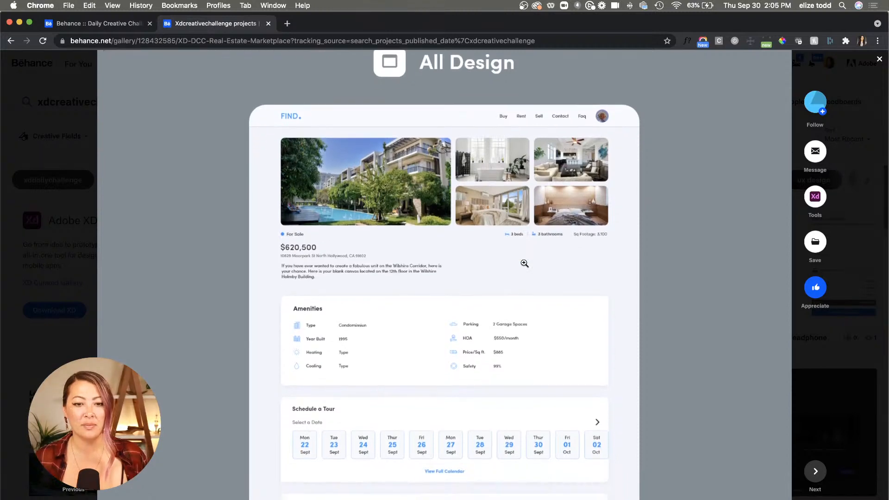
pyautogui.scroll(-15, 525, 263)
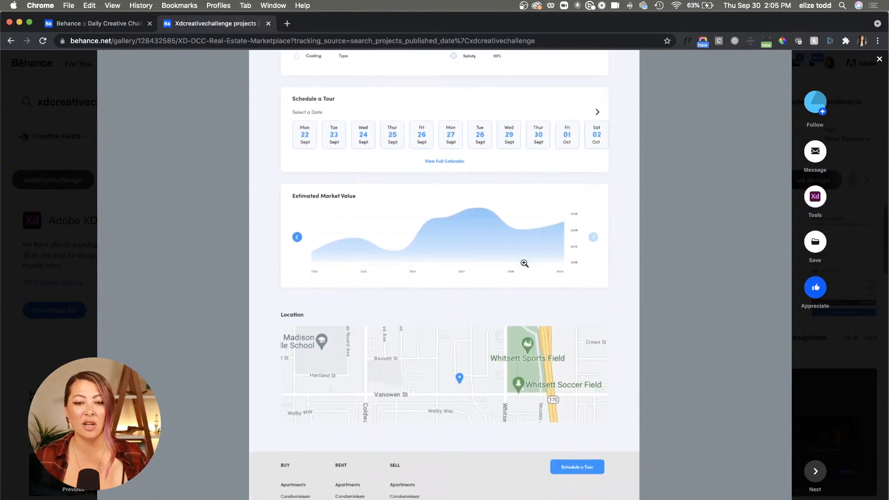
pyautogui.scroll(-20, 525, 263)
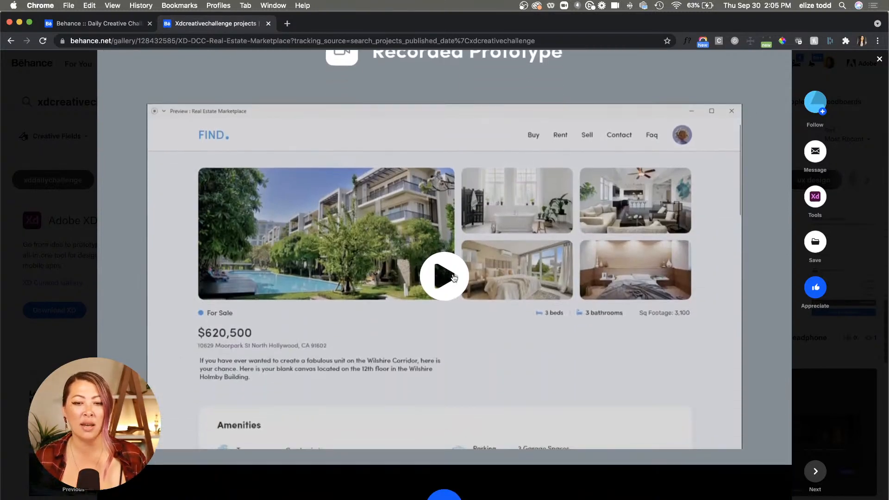
pyautogui.click(453, 278)
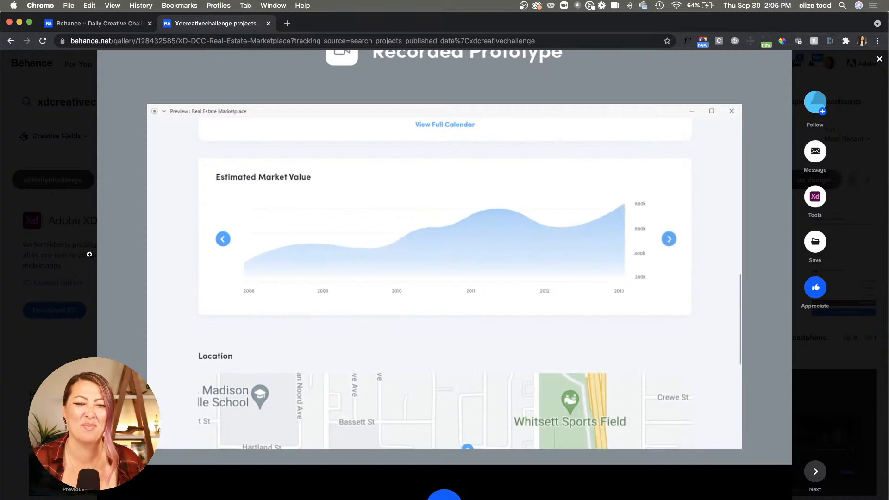
# Close the Behance project, switch to the DCC_Day8 document in Adobe XD and read its Challenge Prompt.
pyautogui.click(53, 256)
pyautogui.scroll(-2, 342, 291)
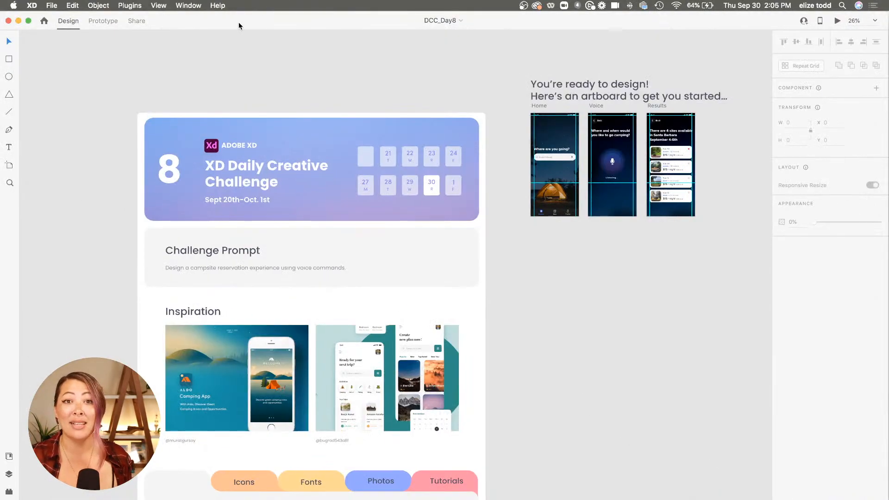
pyautogui.scroll(-3, 179, 75)
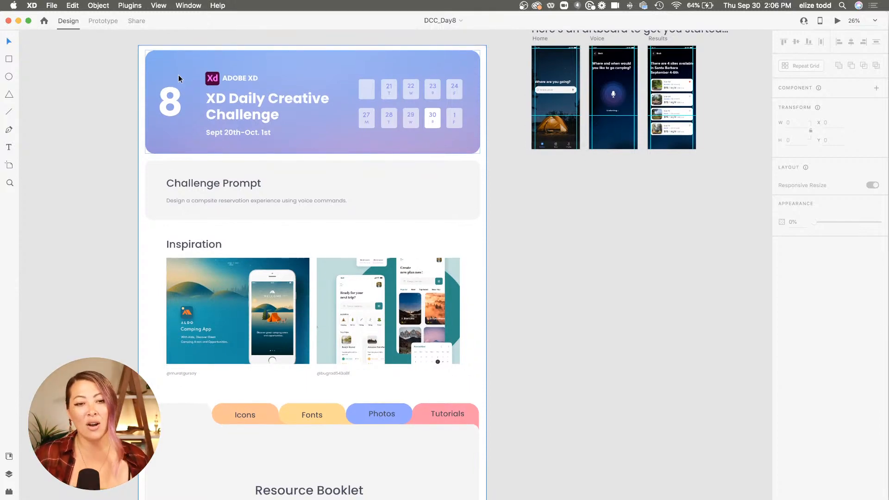
pyautogui.scroll(3, 179, 78)
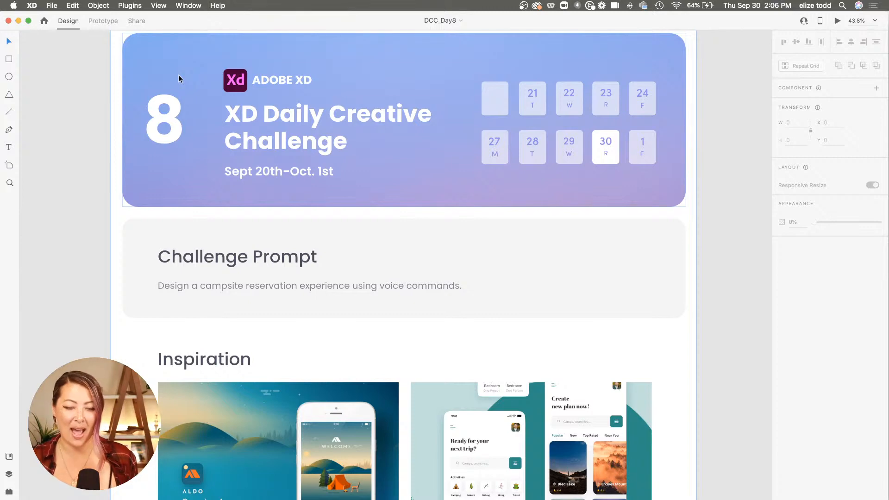
pyautogui.scroll(-2, 179, 77)
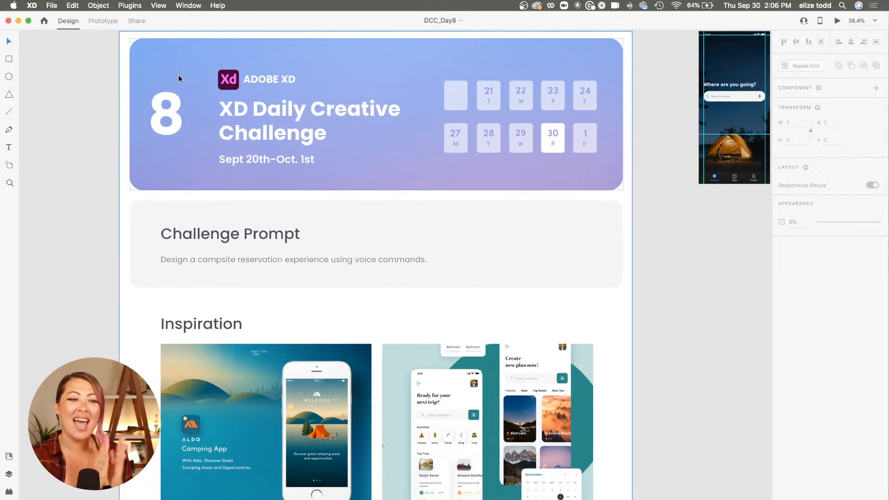
# Preview the camping starter prototype from the Home artboard through voice search to the Results screen and close the preview.
pyautogui.hscroll(5, 179, 78)
pyautogui.scroll(2, 179, 77)
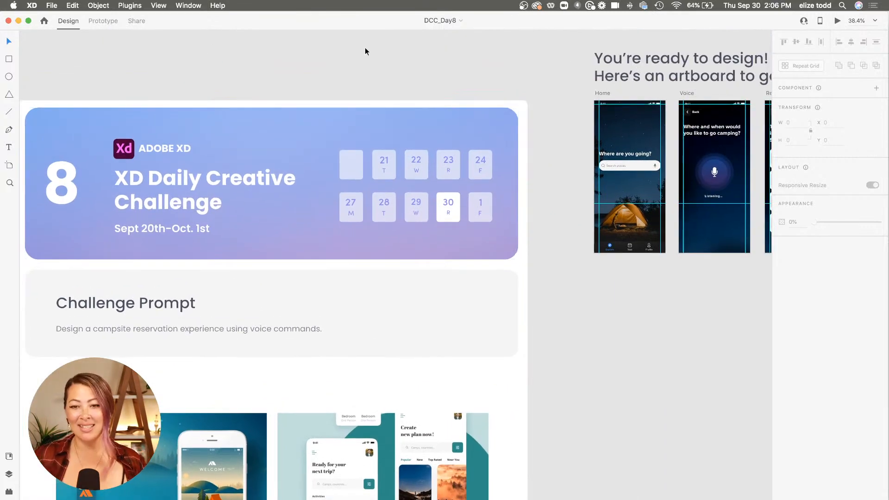
pyautogui.hscroll(4, 394, 54)
pyautogui.scroll(5, 394, 55)
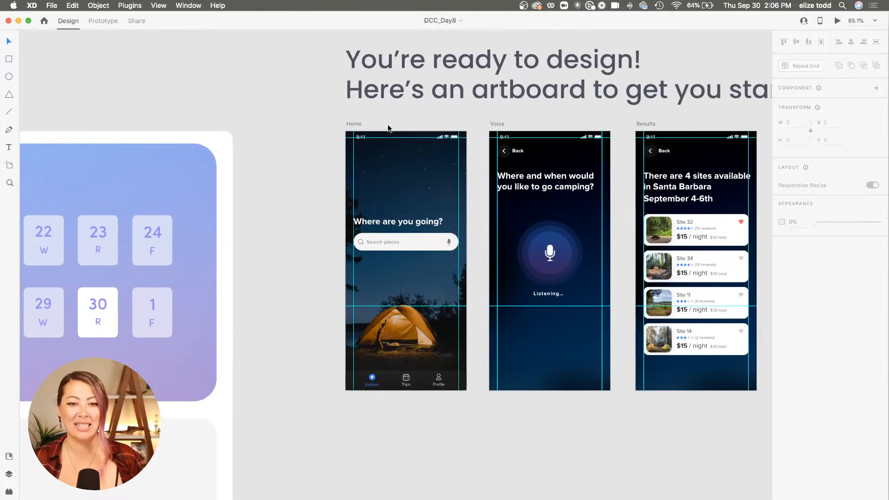
pyautogui.click(352, 123)
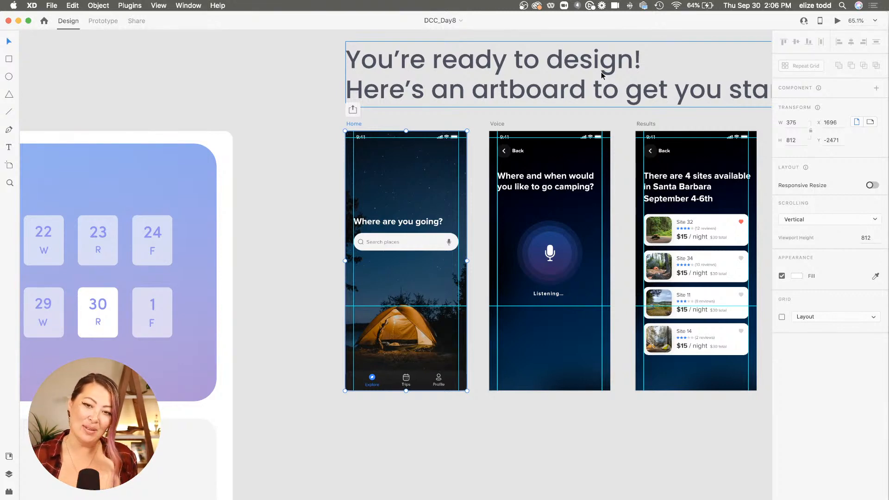
pyautogui.press('XF86AudioRaiseVolume')
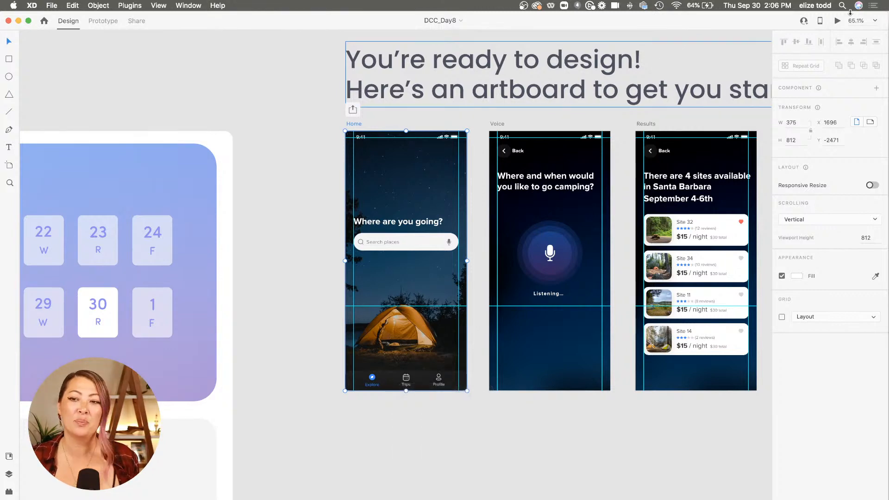
pyautogui.click(838, 21)
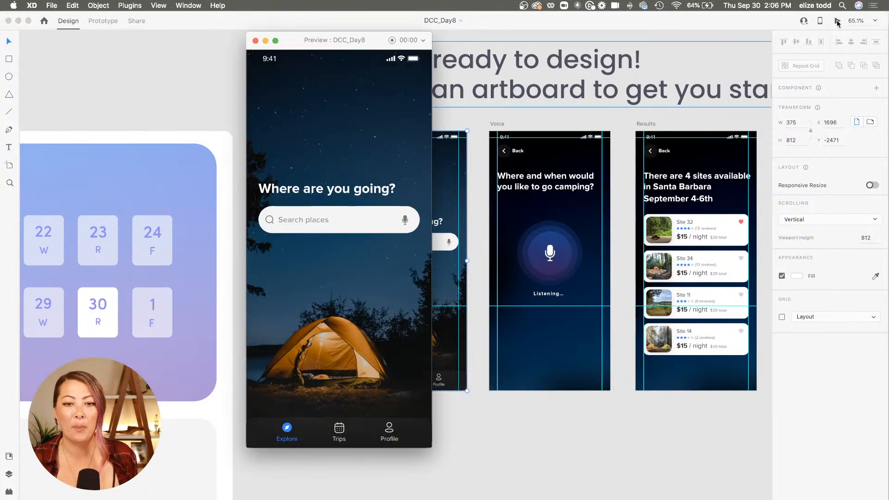
pyautogui.click(406, 220)
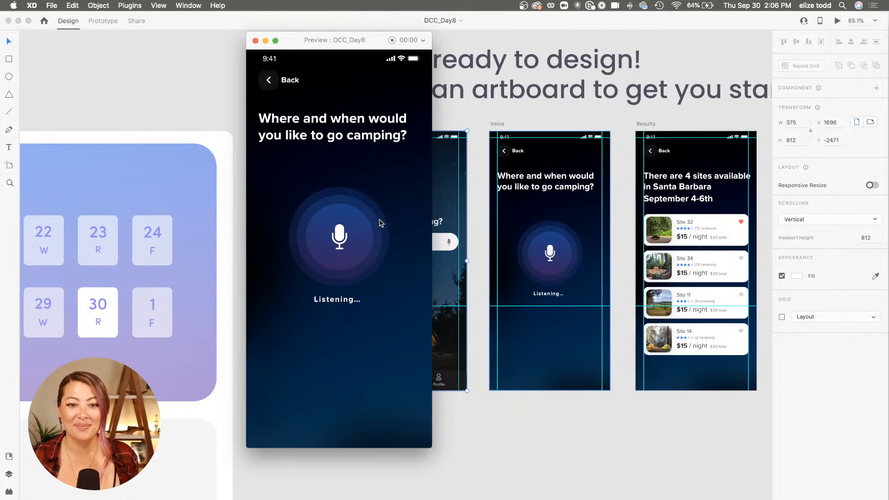
pyautogui.click(343, 238)
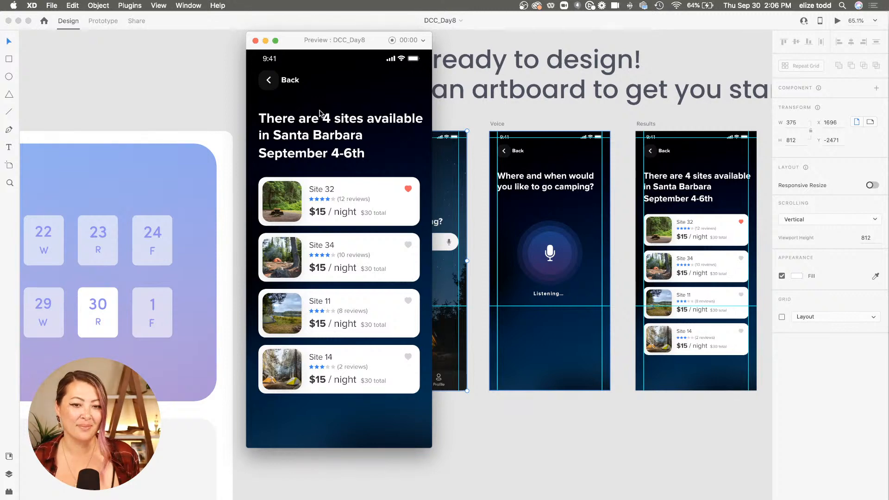
pyautogui.click(255, 42)
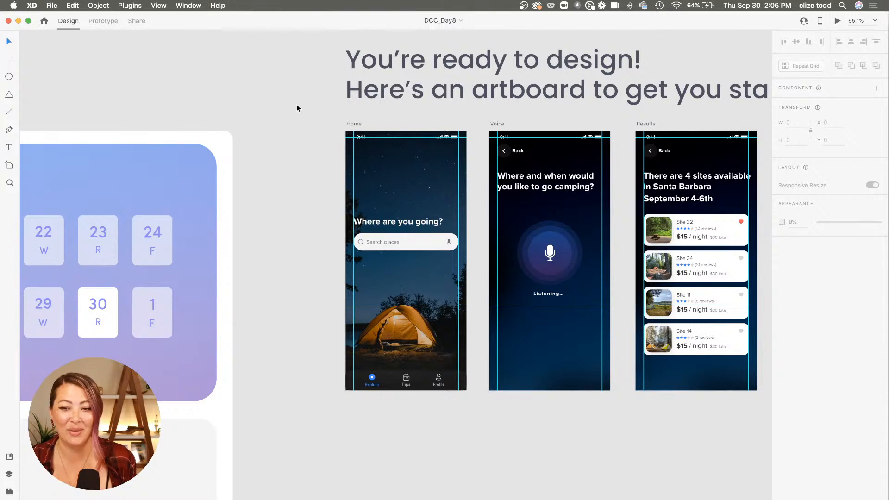
# Examine the Home, Voice and Results artboards and start a preview from the Basic Text slide "What is VUI (Voice User Interface)?".
pyautogui.scroll(-3, 297, 108)
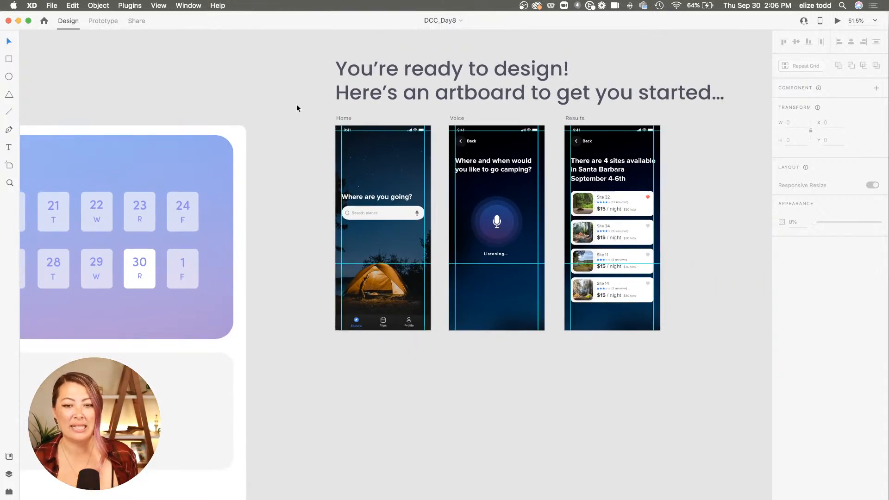
pyautogui.scroll(5, 392, 133)
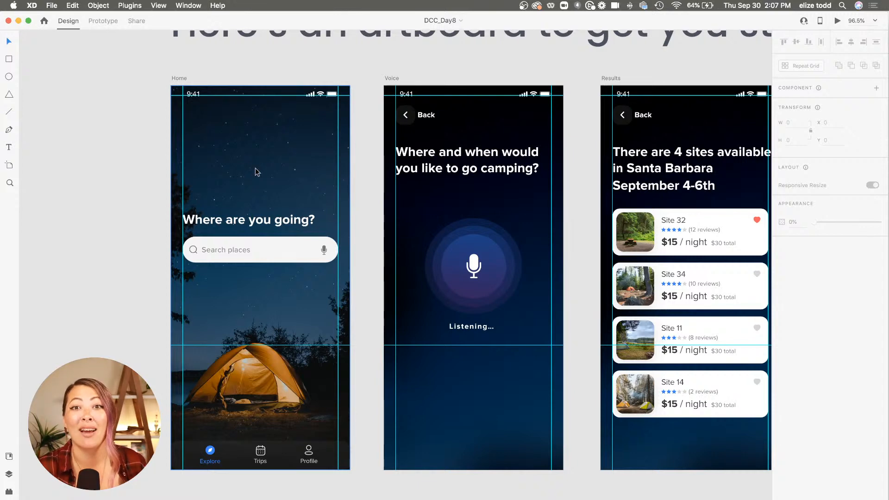
pyautogui.scroll(-3, 236, 231)
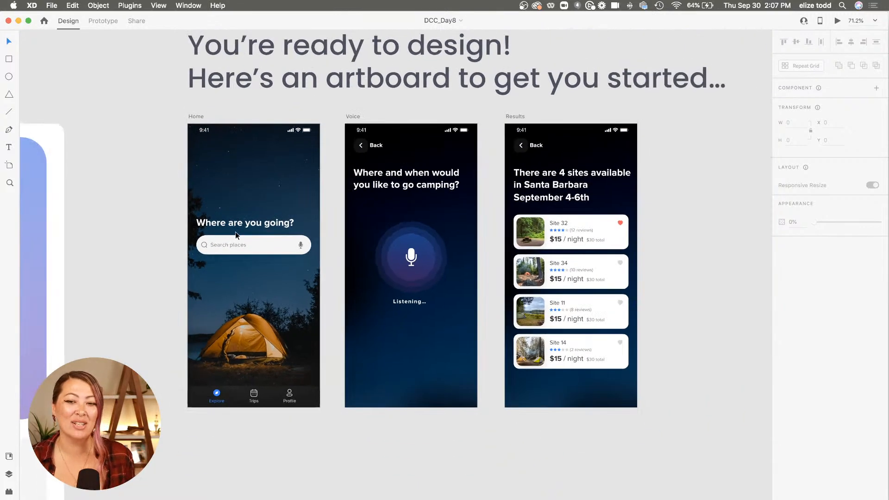
pyautogui.scroll(-5, 235, 232)
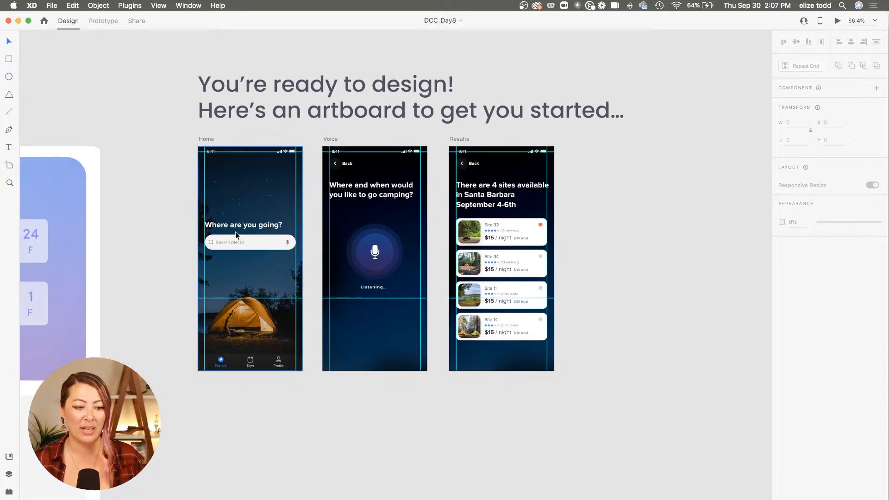
pyautogui.hscroll(10, 235, 231)
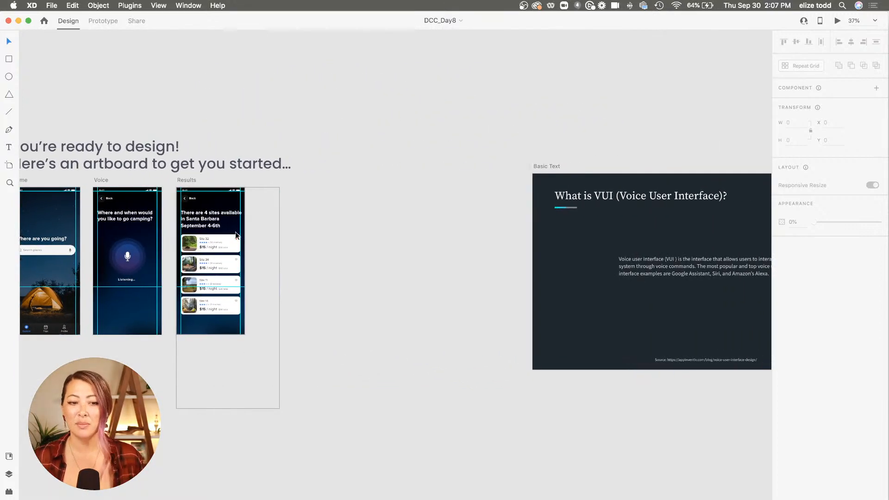
pyautogui.click(288, 164)
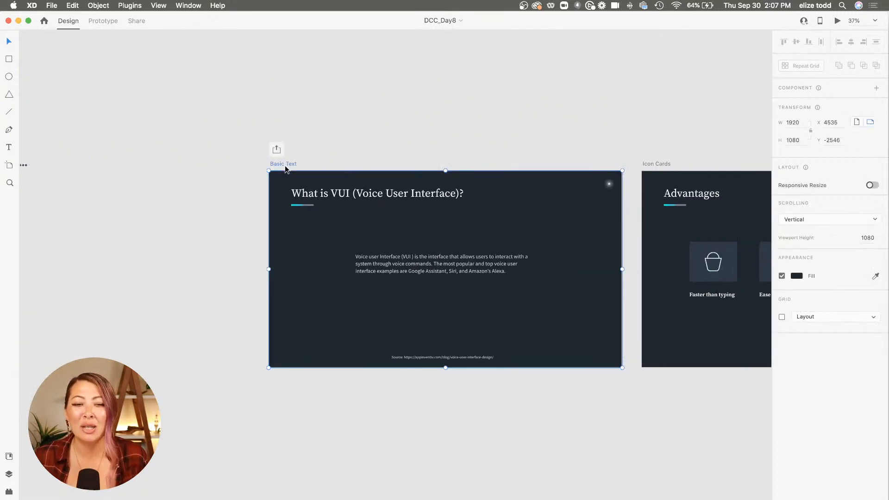
pyautogui.click(837, 21)
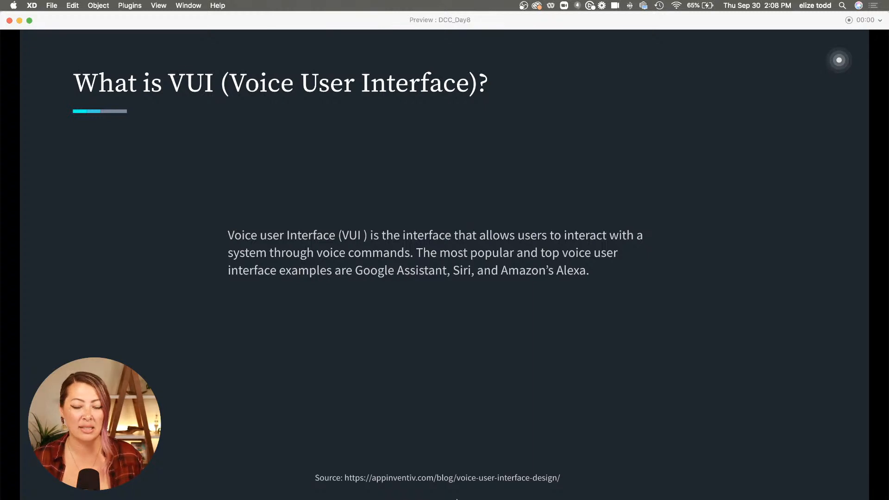
# Advance through the voice interface slides from Advantages to "Find Inspo!" and close the preview.
pyautogui.press('Right')
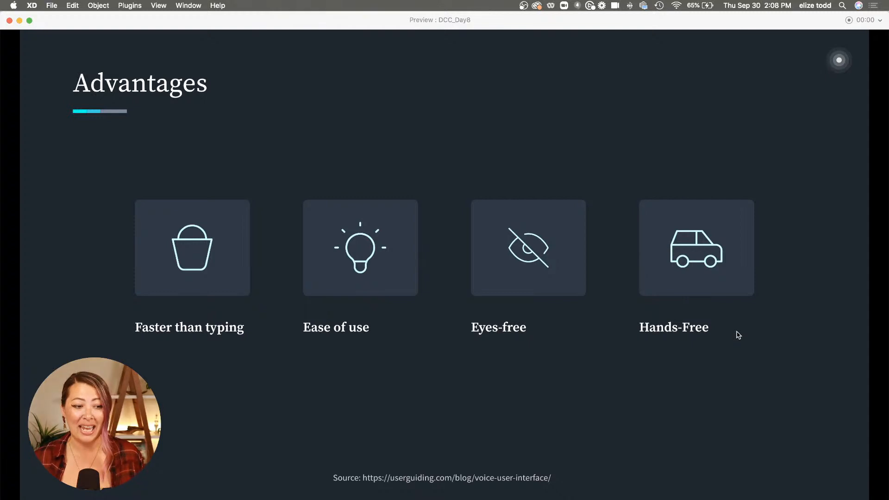
pyautogui.press('Right')
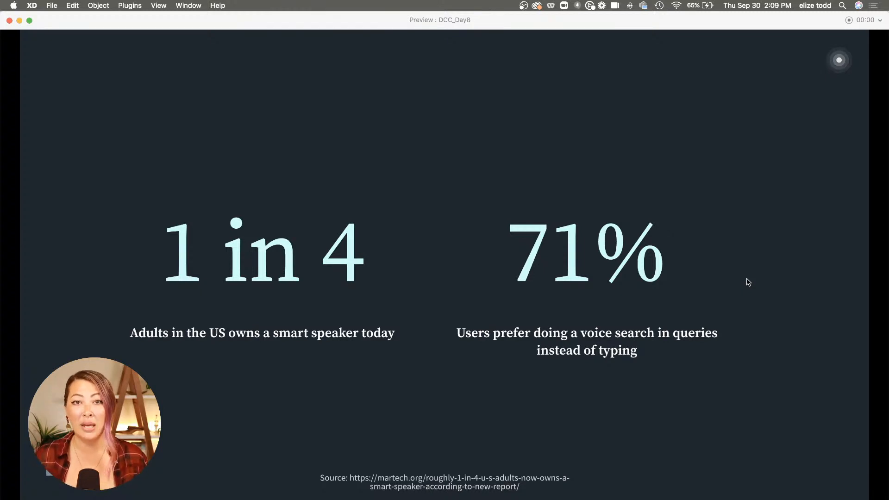
pyautogui.press('Right')
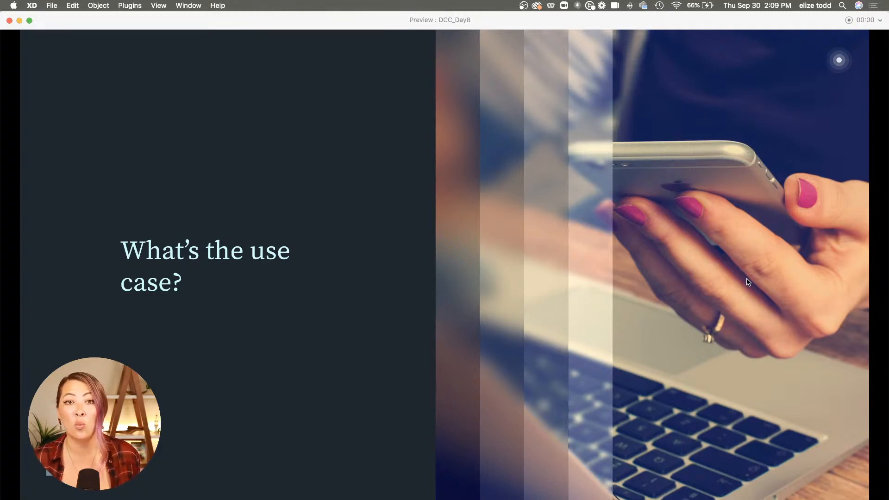
pyautogui.press('Right')
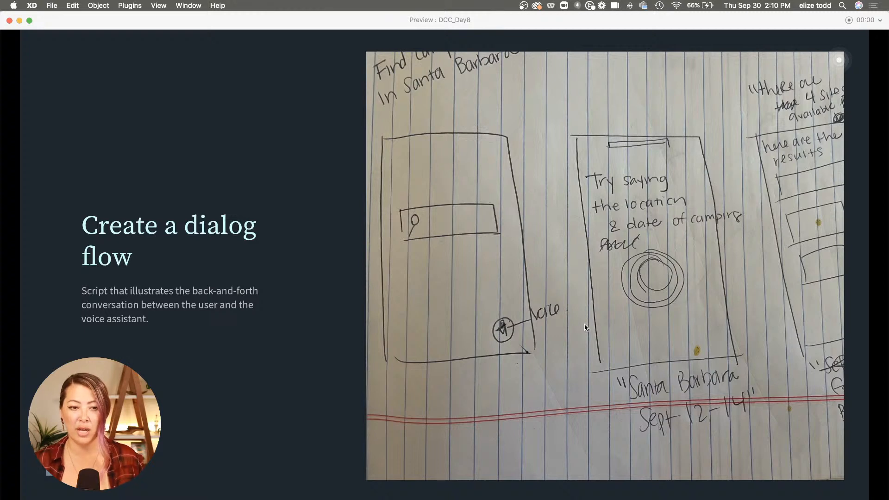
pyautogui.press('Right')
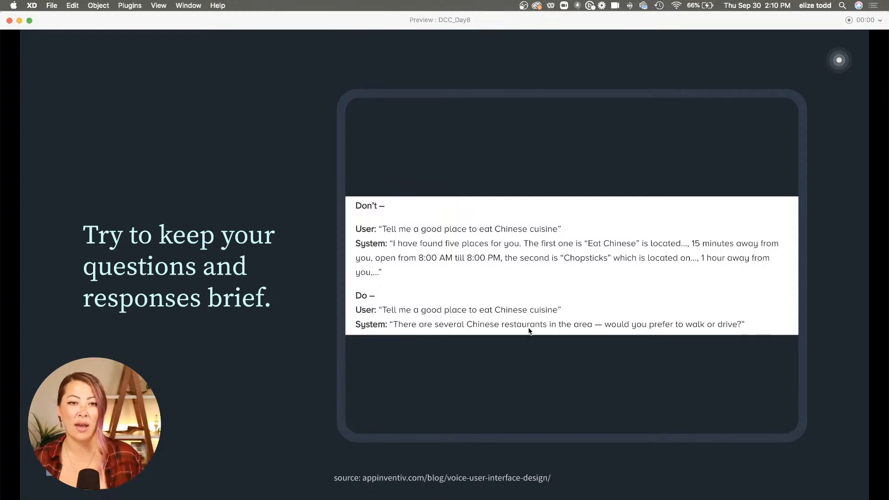
pyautogui.press('Right')
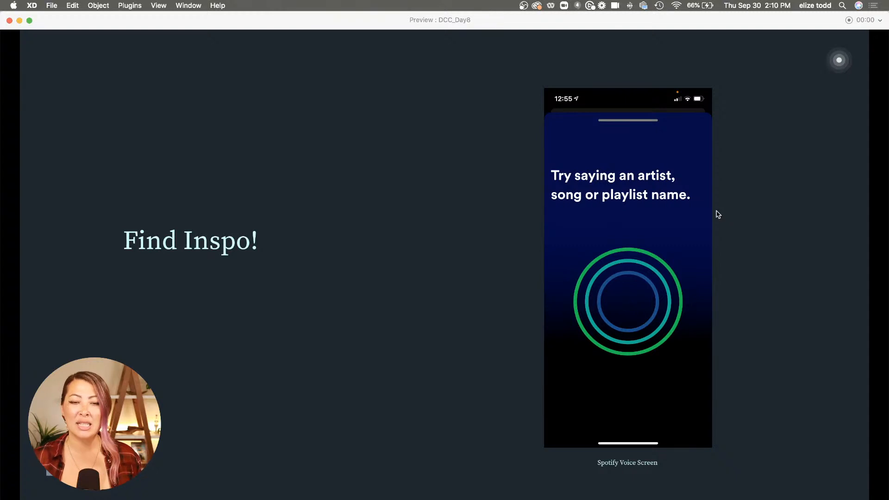
pyautogui.click(9, 22)
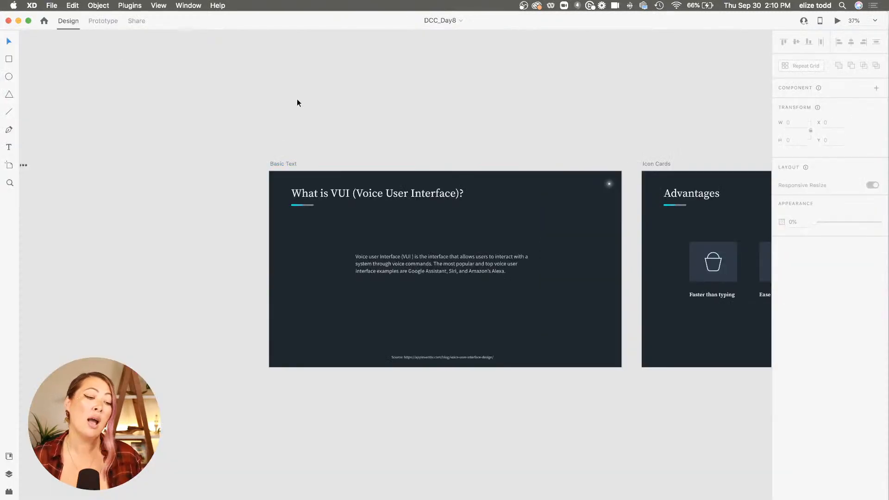
# Add a blank iPhone X, XS, 11 Pro artboard next to the Results starter artboard.
pyautogui.scroll(-4, 298, 99)
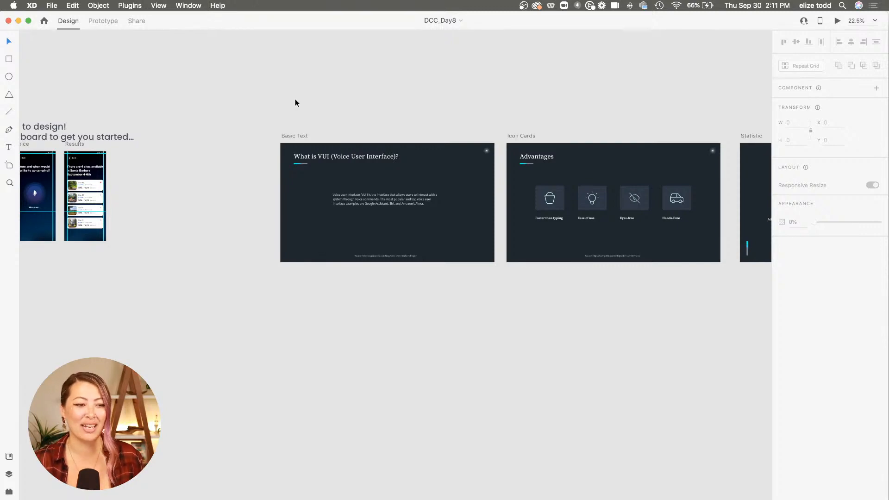
pyautogui.scroll(-2, 402, 124)
pyautogui.hscroll(-5, 403, 123)
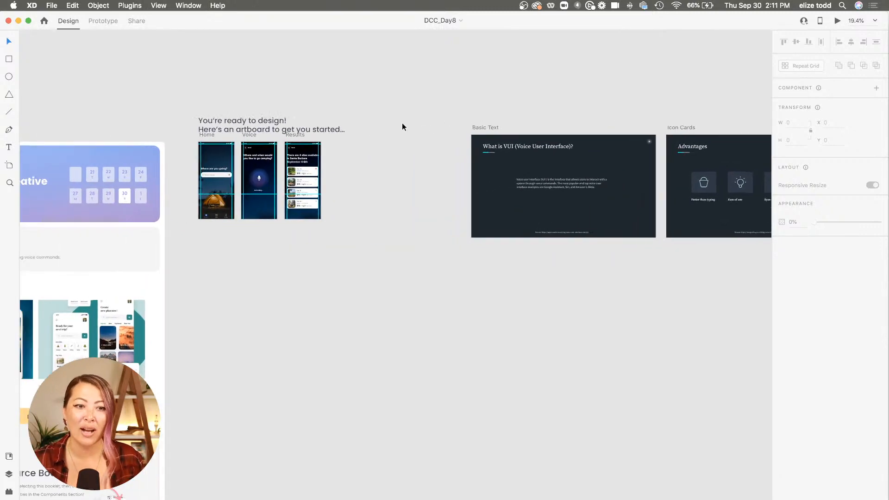
pyautogui.scroll(5, 259, 136)
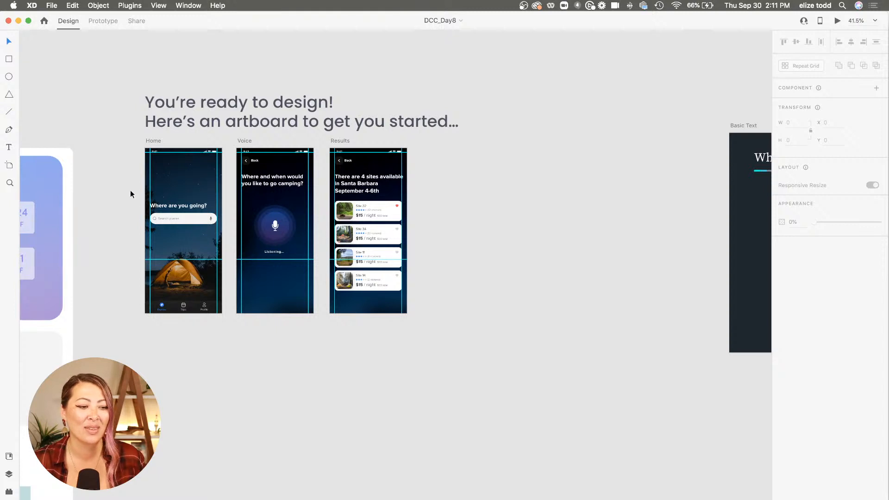
pyautogui.scroll(2, 129, 190)
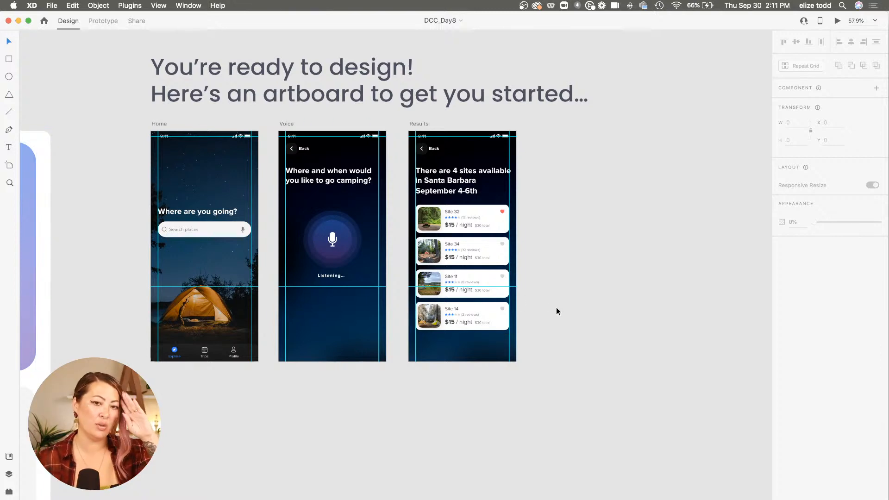
pyautogui.scroll(-5, 416, 297)
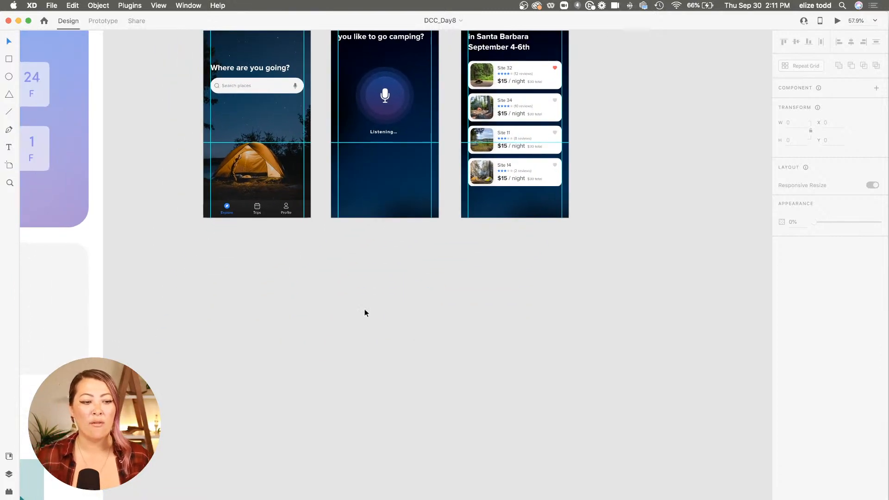
pyautogui.scroll(3, 363, 312)
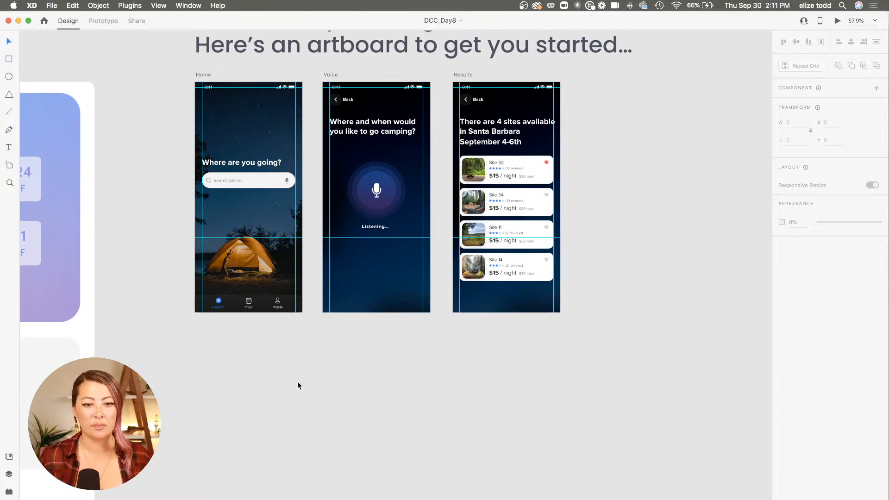
pyautogui.press('a')
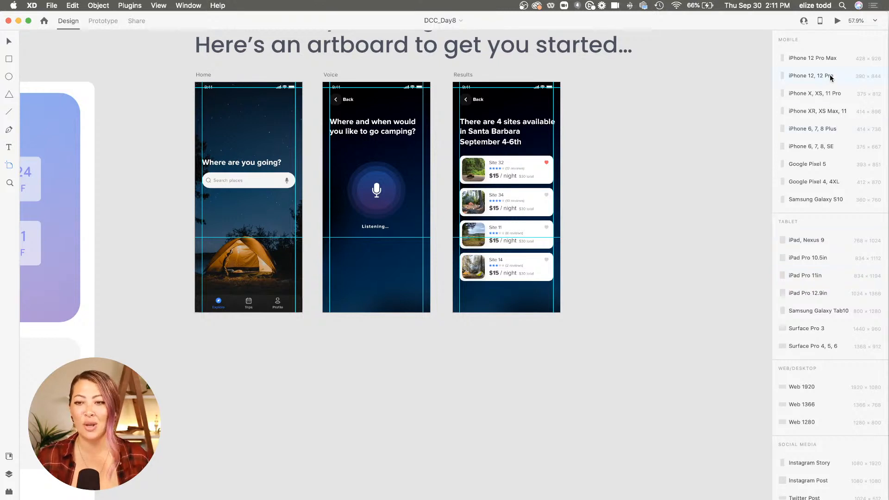
pyautogui.click(824, 93)
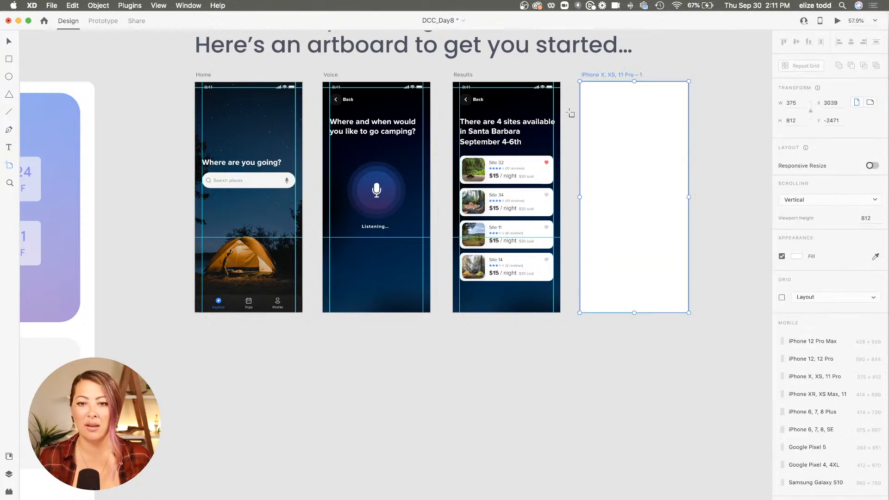
# Move the new blank artboard directly below the Home artboard.
pyautogui.press('v')
pyautogui.moveTo(594, 76); pyautogui.dragTo(207, 315)
pyautogui.scroll(3, 207, 316)
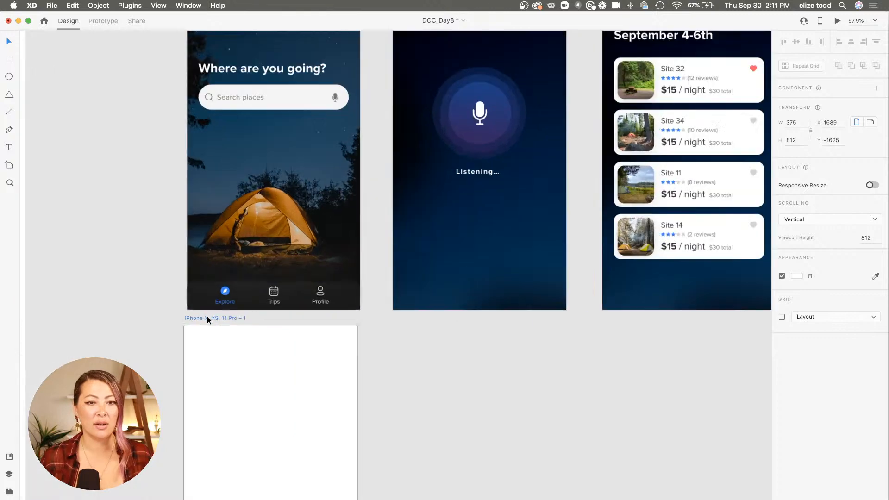
# Search the Free Stock Search plugin for photos of "camping".
pyautogui.scroll(-3, 207, 316)
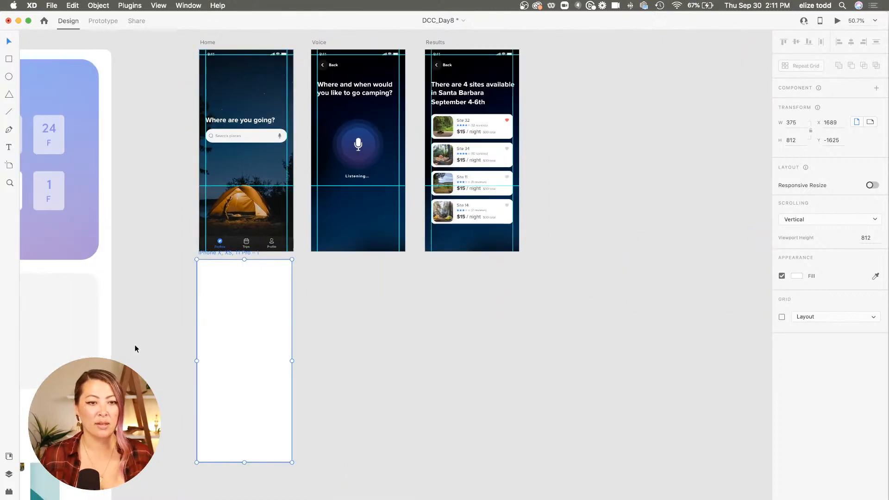
pyautogui.click(9, 492)
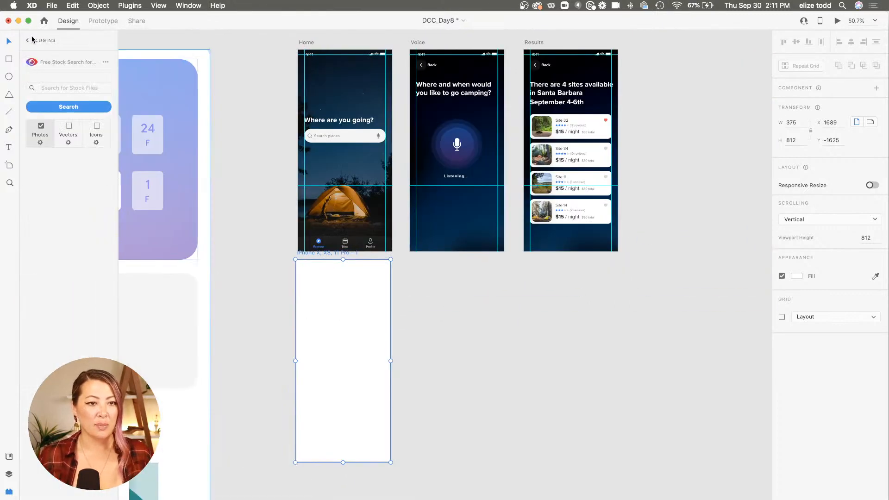
pyautogui.click(28, 40)
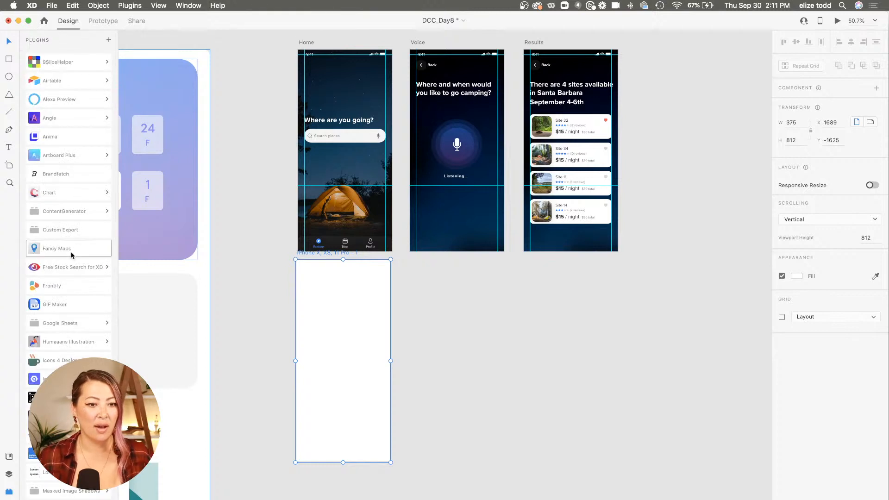
pyautogui.click(64, 267)
pyautogui.click(40, 282)
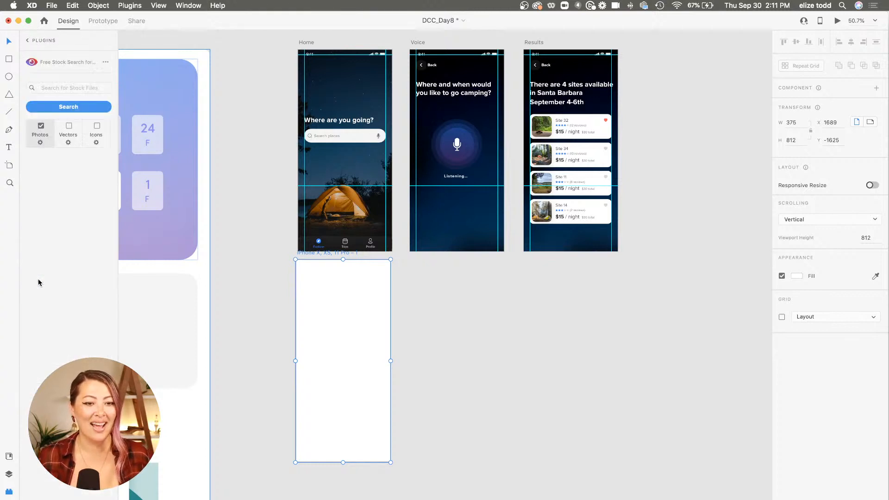
pyautogui.click(65, 88)
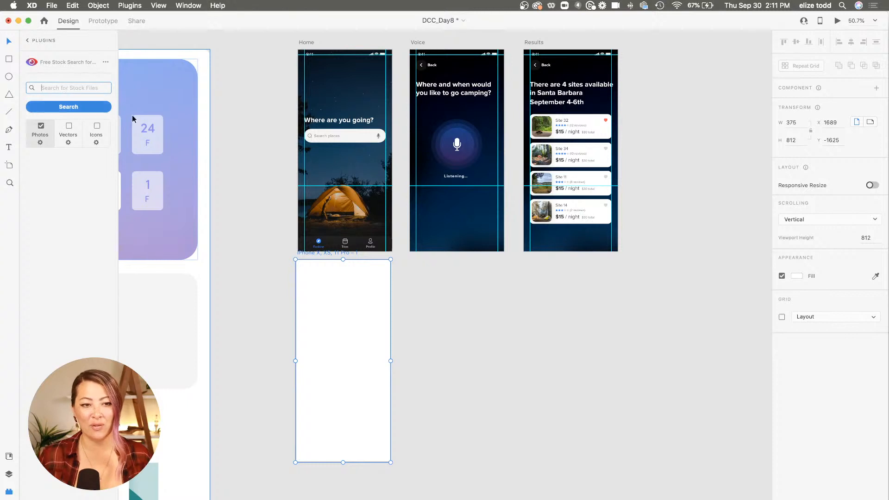
pyautogui.write('c')
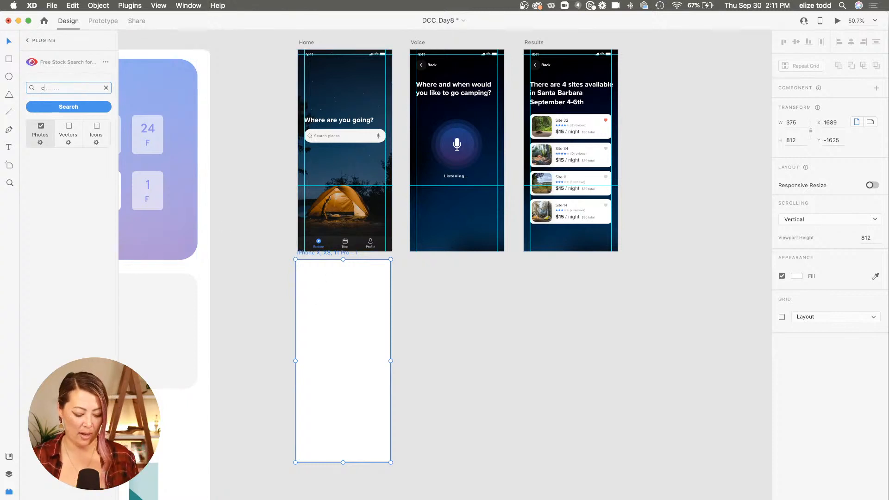
pyautogui.write('amping')
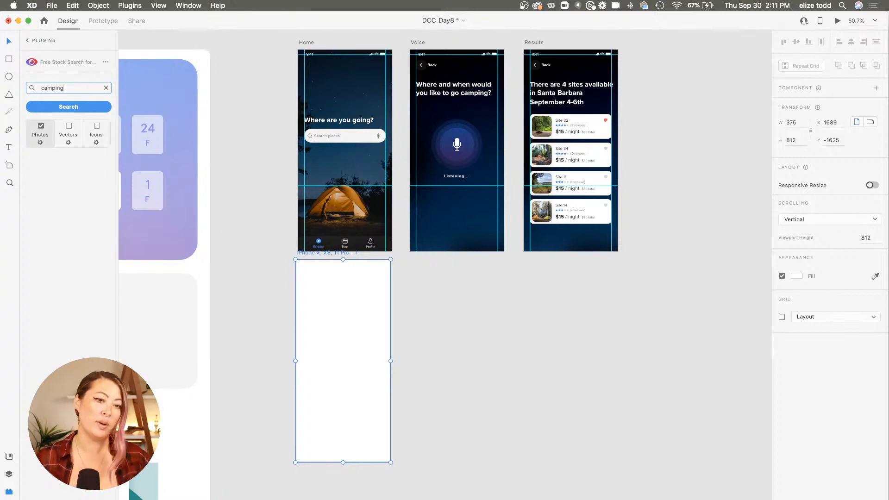
pyautogui.press('Return')
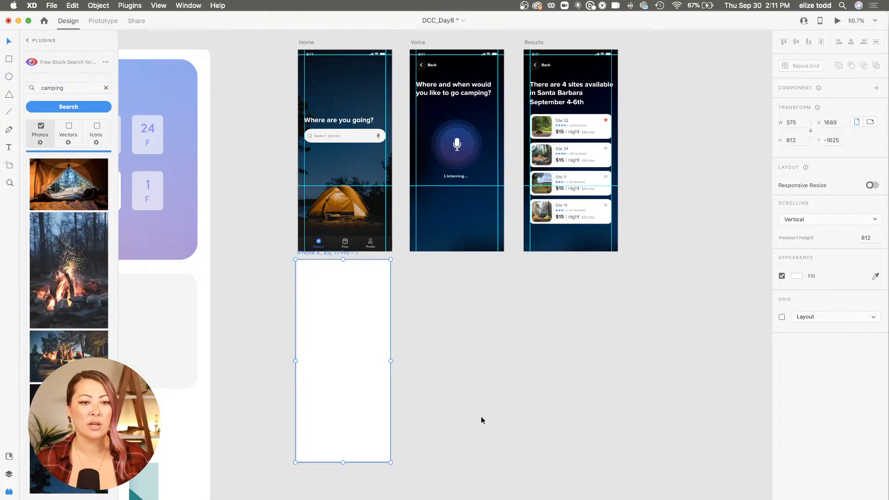
# Draw a 375 × 812 rectangle covering the whole blank artboard below Home.
pyautogui.click(481, 419)
pyautogui.scroll(-1, 309, 324)
pyautogui.scroll(1, 308, 324)
pyautogui.press('r')
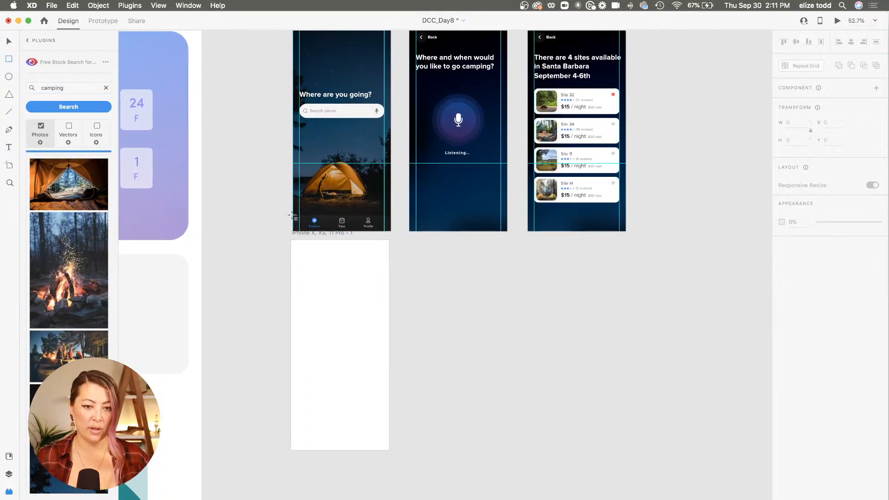
pyautogui.moveTo(291, 239)
pyautogui.mouseDown()
pyautogui.moveTo(397, 451)
pyautogui.moveTo(389, 450)
pyautogui.mouseUp()
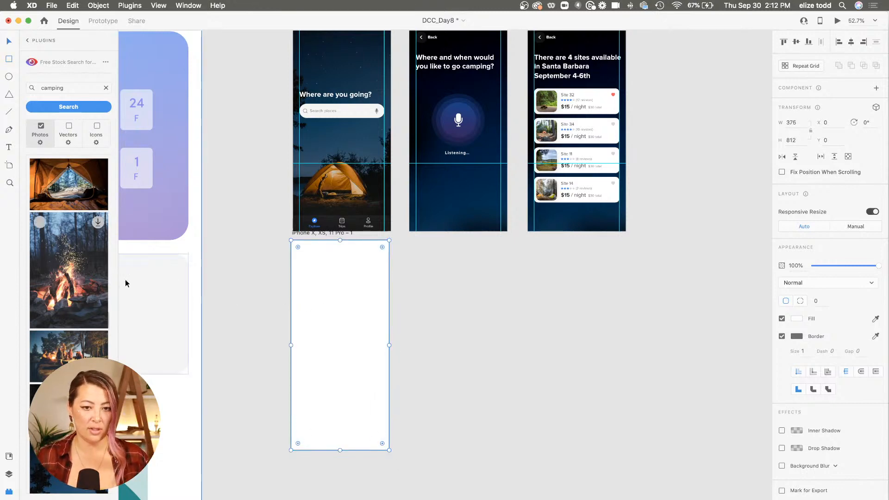
# Fill the rectangle with the stock photo of the glowing orange tent under a starry night sky.
pyautogui.scroll(-5, 83, 262)
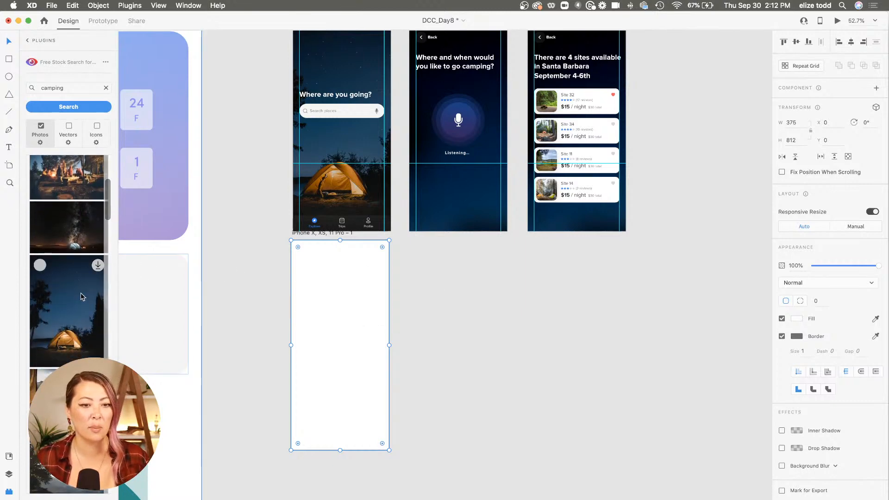
pyautogui.click(53, 294)
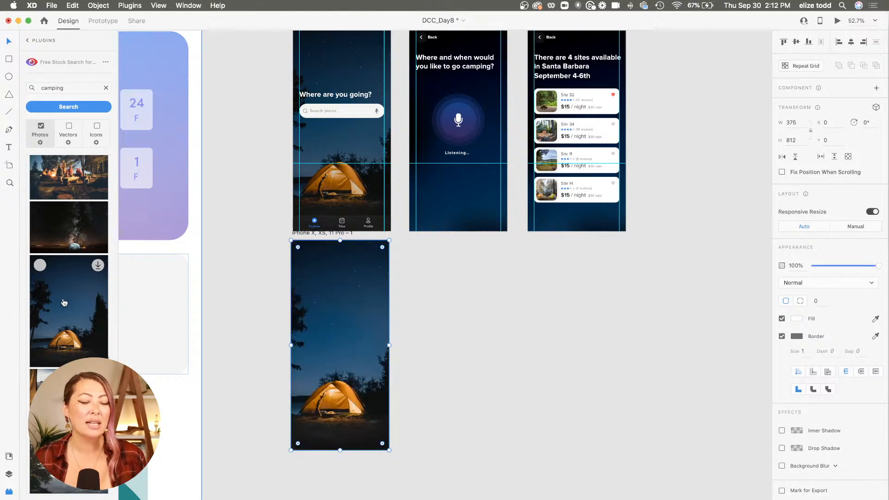
pyautogui.click(431, 319)
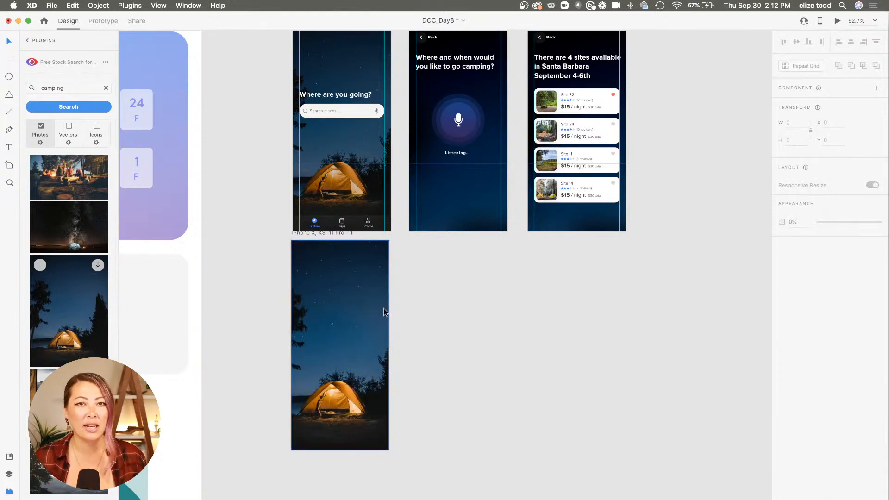
pyautogui.scroll(5, 346, 305)
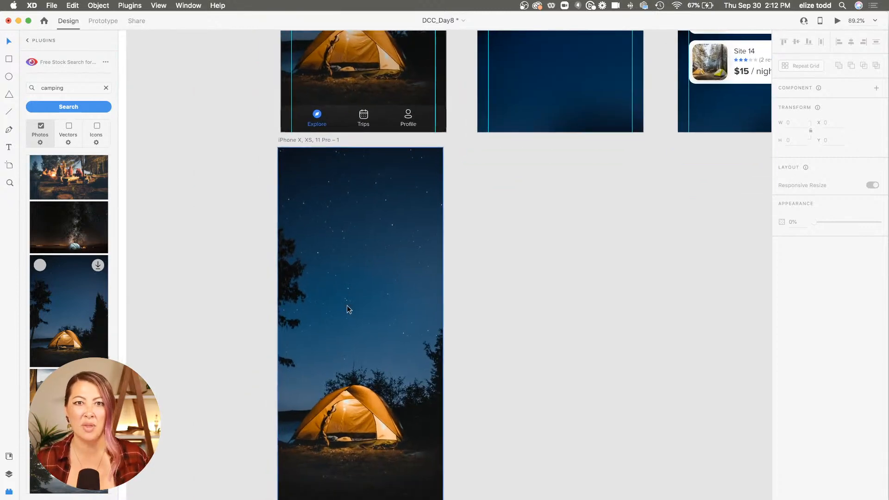
pyautogui.scroll(-5, 318, 203)
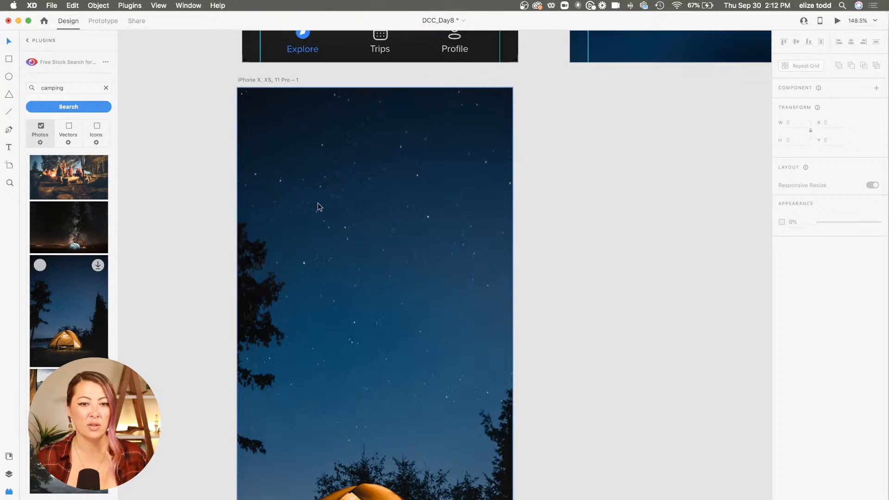
pyautogui.click(382, 229)
pyautogui.scroll(-3, 381, 229)
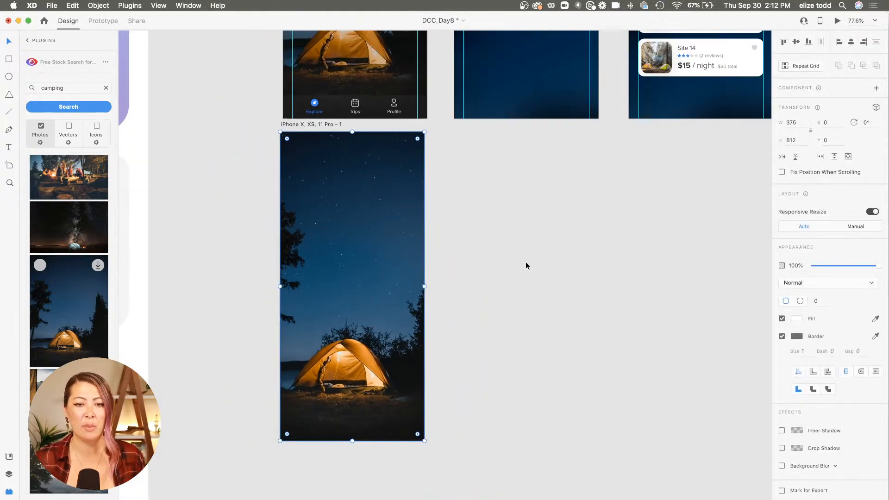
pyautogui.click(513, 249)
# Overlay the tent photo with a borderless 375 × 812 rectangle filled #000000 at 44% opacity.
pyautogui.scroll(3, 443, 234)
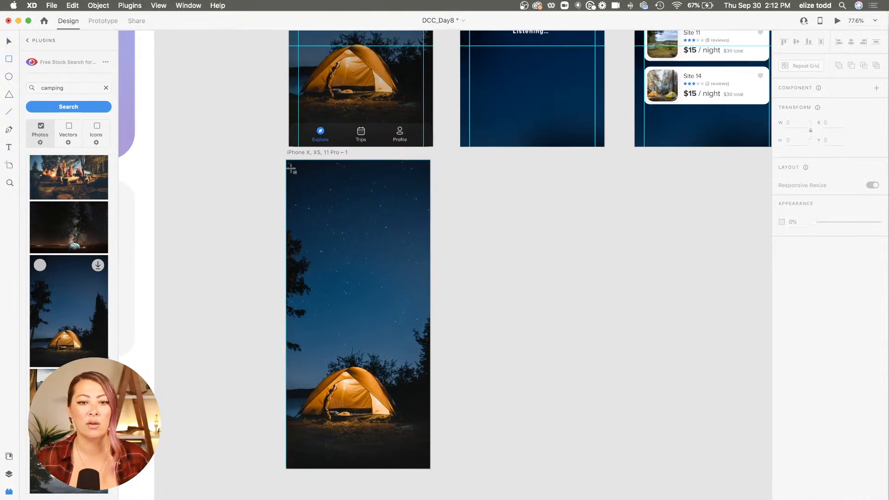
pyautogui.moveTo(291, 168)
pyautogui.mouseDown()
pyautogui.moveTo(408, 364)
pyautogui.moveTo(431, 469)
pyautogui.mouseUp()
pyautogui.click(782, 337)
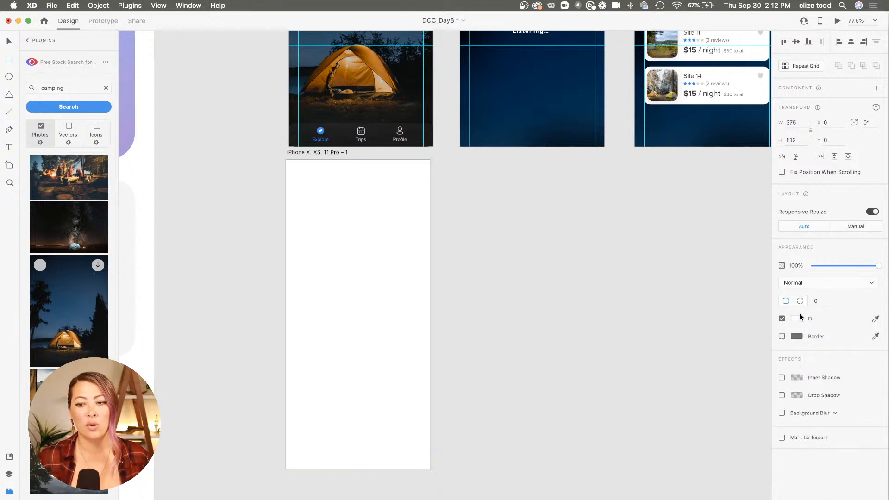
pyautogui.click(797, 319)
pyautogui.moveTo(693, 342); pyautogui.dragTo(643, 358)
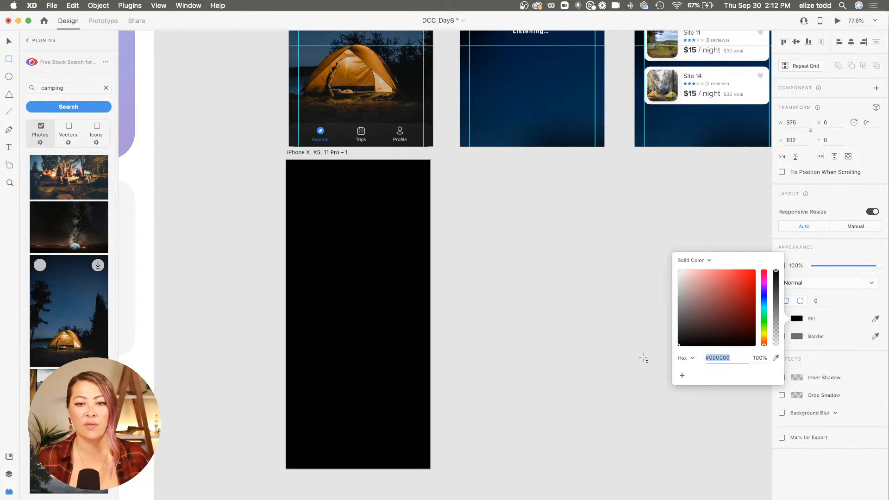
pyautogui.click(851, 263)
pyautogui.moveTo(850, 263)
pyautogui.mouseDown()
pyautogui.moveTo(833, 263)
pyautogui.moveTo(844, 262)
pyautogui.mouseUp()
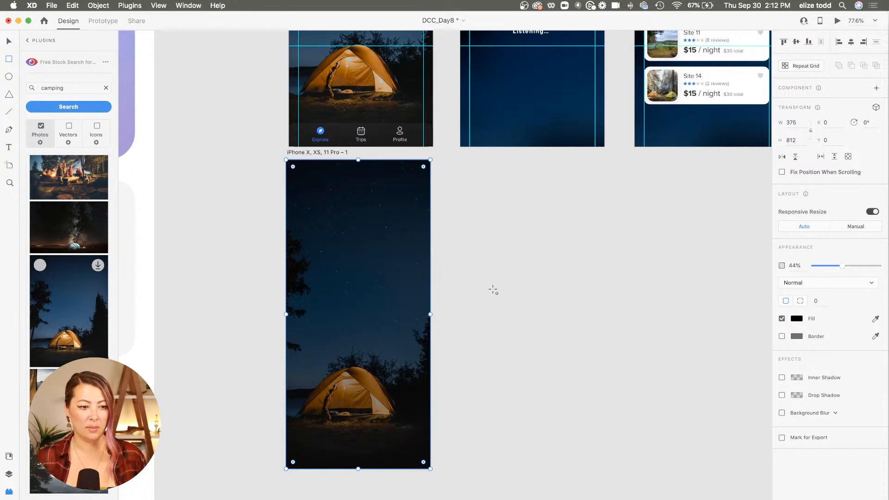
pyautogui.click(484, 290)
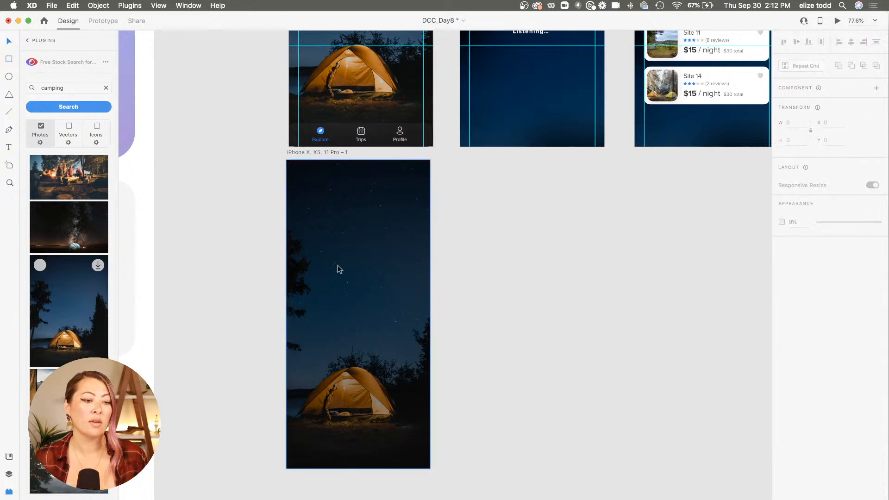
# Copy the "Where are you going?" heading from the Home artboard onto the new tent artboard.
pyautogui.scroll(1, 338, 265)
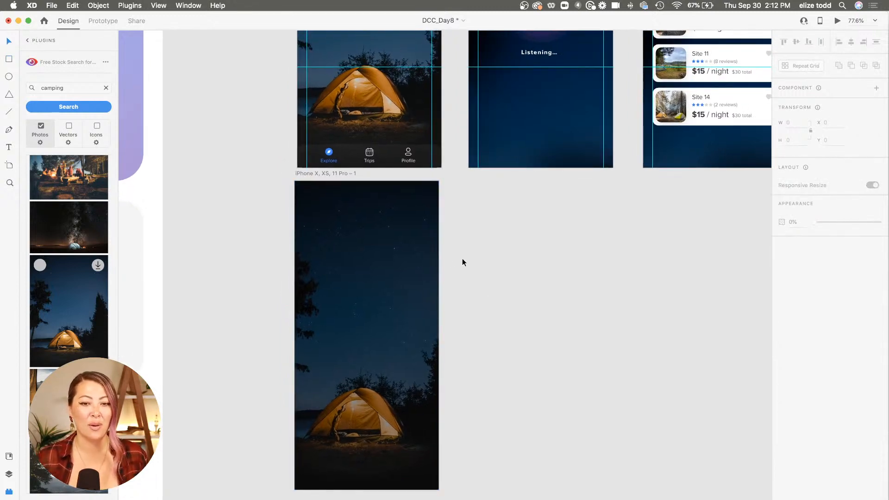
pyautogui.scroll(1, 349, 262)
pyautogui.scroll(3, 349, 263)
pyautogui.scroll(3, 349, 262)
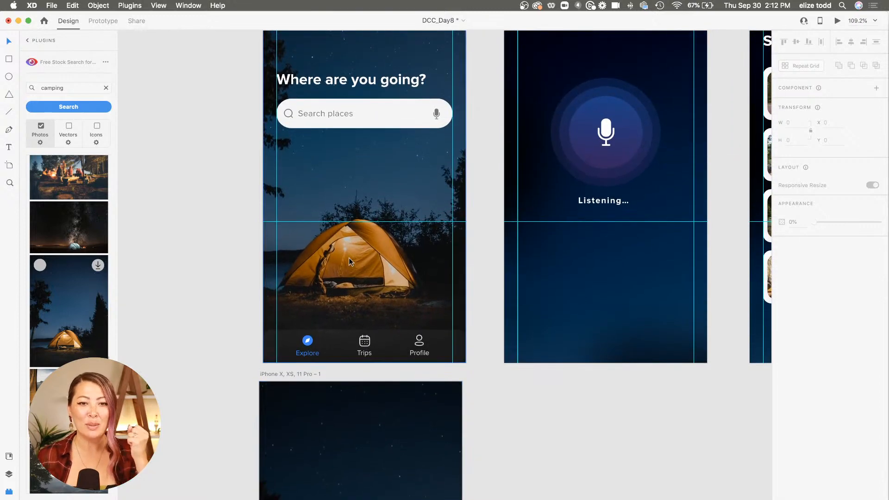
pyautogui.scroll(-3, 349, 258)
pyautogui.doubleClick(350, 103)
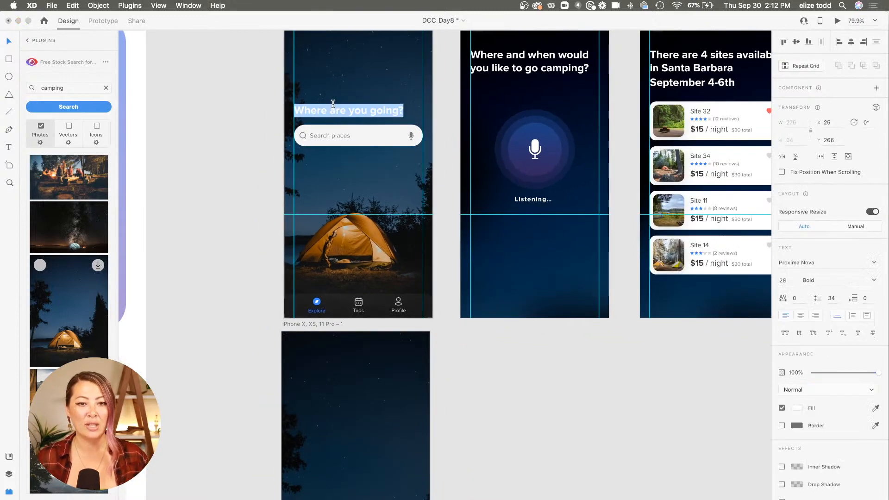
pyautogui.press('Escape')
pyautogui.press('super+c')
pyautogui.click(327, 360)
pyautogui.scroll(-3, 327, 385)
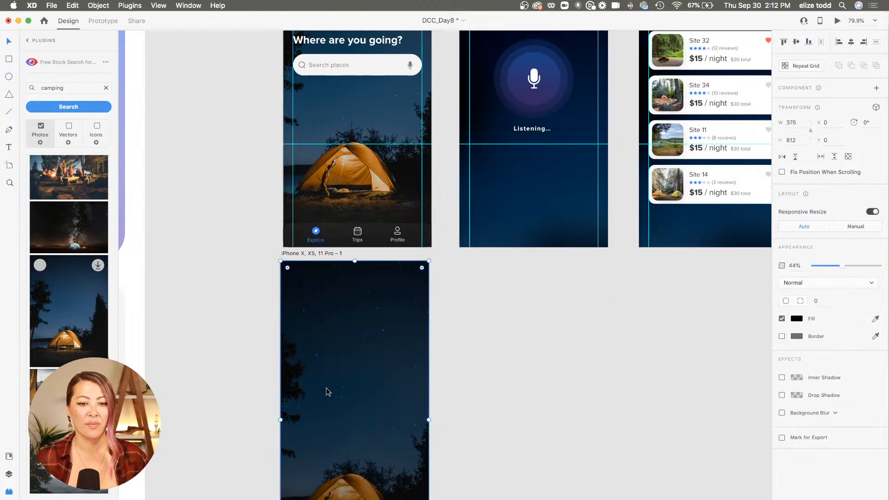
pyautogui.scroll(1, 327, 385)
pyautogui.press('super+v')
pyautogui.scroll(-2, 340, 322)
pyautogui.scroll(-1, 341, 326)
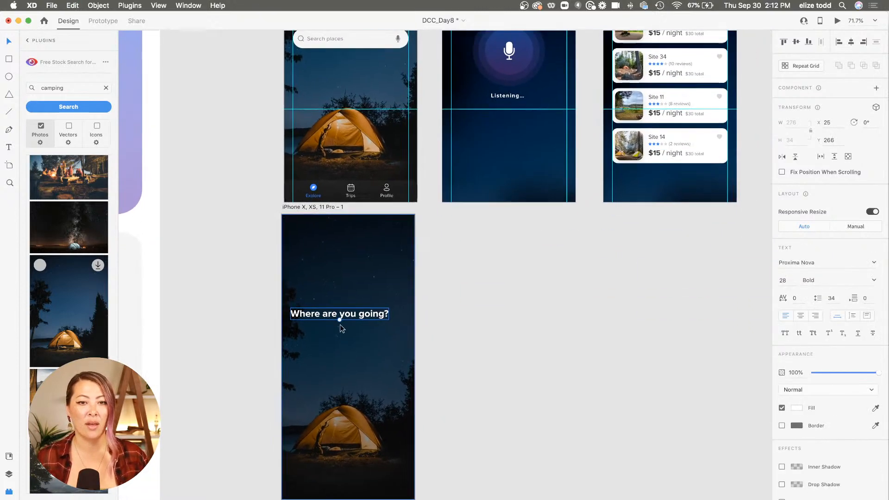
# Copy the "Search places" bar from the Home artboard to below the heading on the new artboard.
pyautogui.scroll(2, 341, 326)
pyautogui.scroll(1, 343, 171)
pyautogui.click(350, 89)
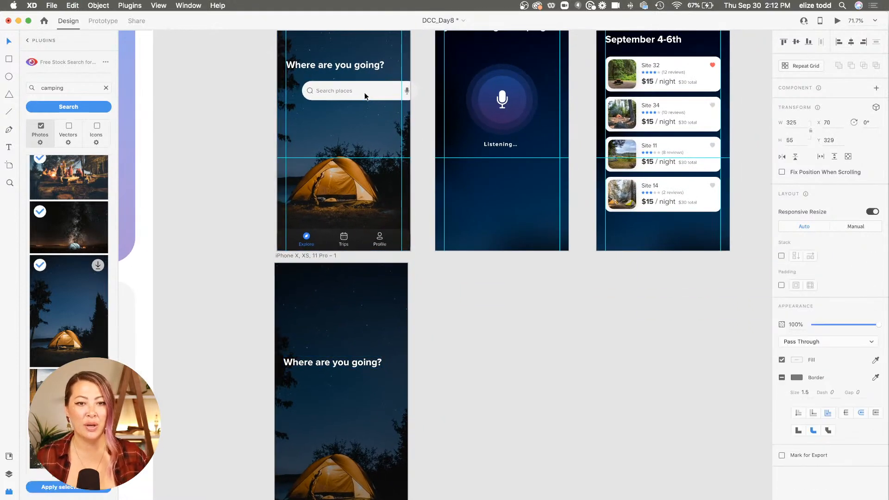
pyautogui.press('super+c')
pyautogui.scroll(-5, 343, 232)
pyautogui.click(337, 301)
pyautogui.press('super+v')
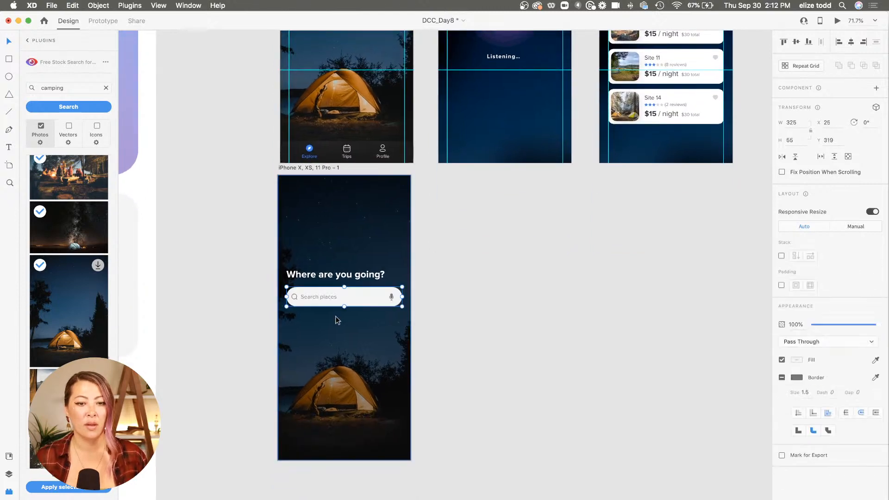
# Place the App Bar component from the document assets along the bottom edge of the new artboard.
pyautogui.scroll(2, 341, 299)
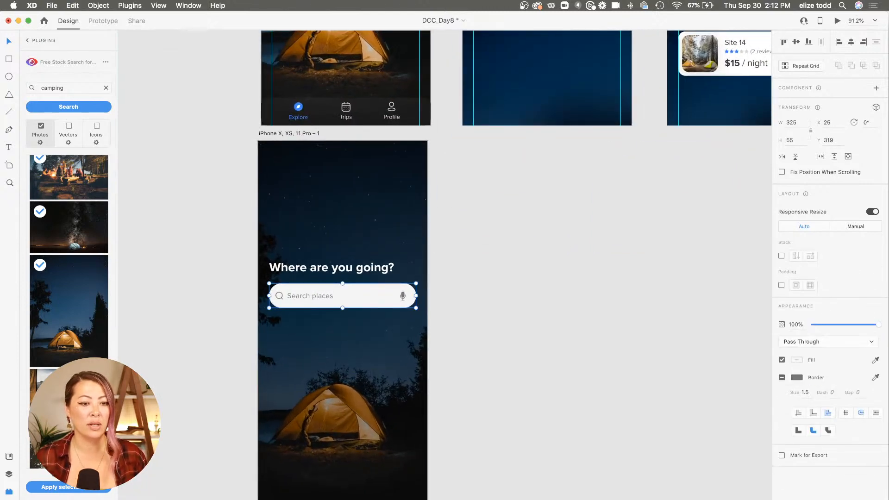
pyautogui.click(8, 458)
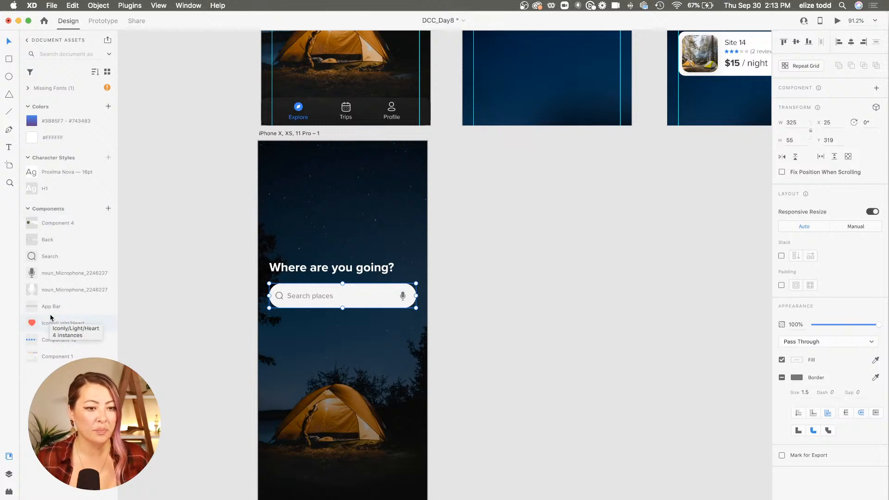
pyautogui.moveTo(47, 306); pyautogui.dragTo(383, 463)
pyautogui.scroll(-3, 374, 374)
pyautogui.moveTo(404, 332); pyautogui.dragTo(336, 392)
pyautogui.click(494, 376)
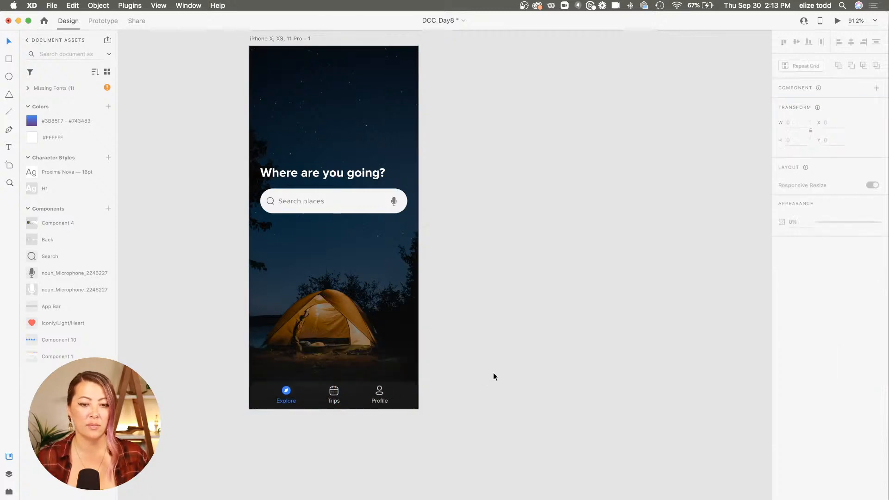
# Duplicate the finished home screen artboard and place the copy beside it, below the Voice artboard.
pyautogui.scroll(-5, 493, 373)
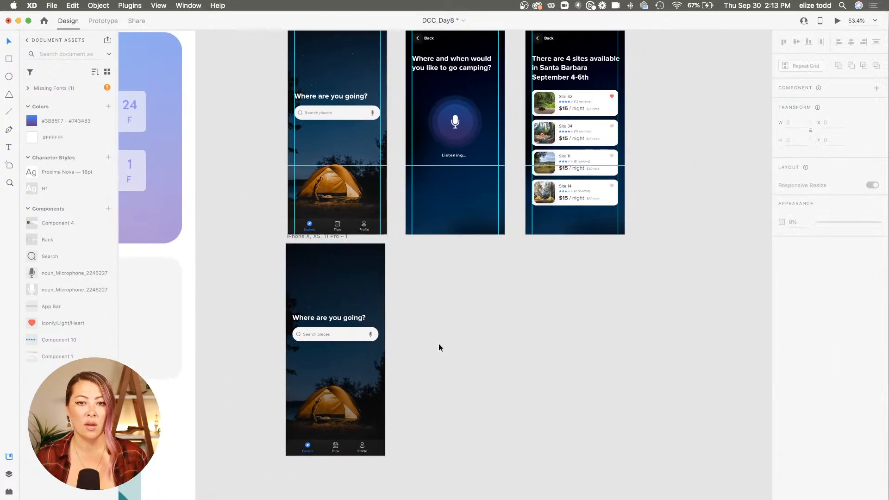
pyautogui.click(299, 237)
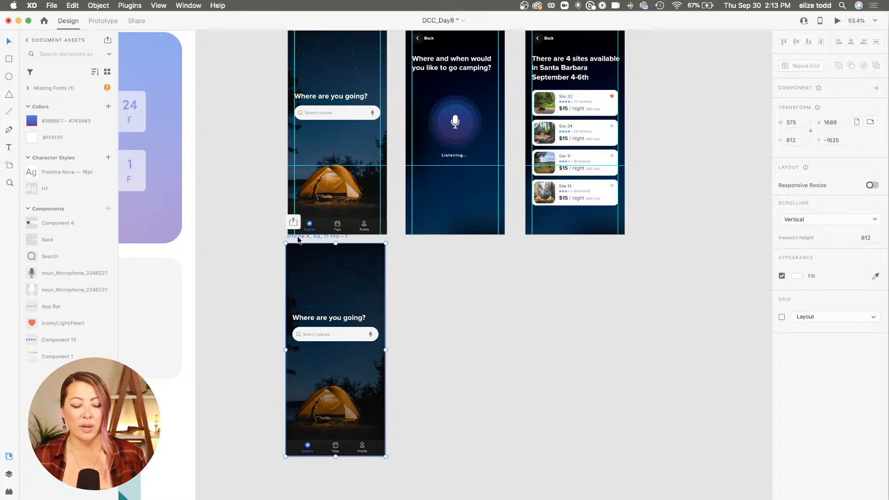
pyautogui.moveTo(300, 238); pyautogui.dragTo(409, 240)
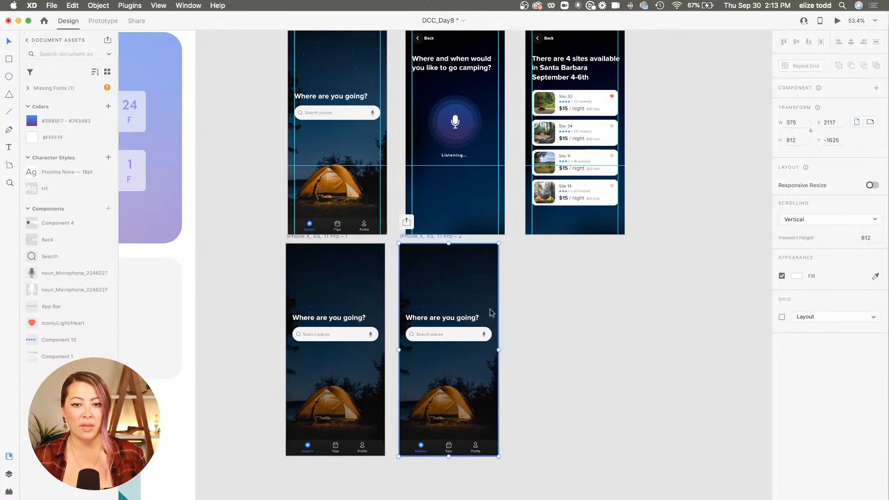
# Delete the search bar and the bottom app bar from the duplicated home screen artboard.
pyautogui.click(461, 339)
pyautogui.scroll(3, 461, 340)
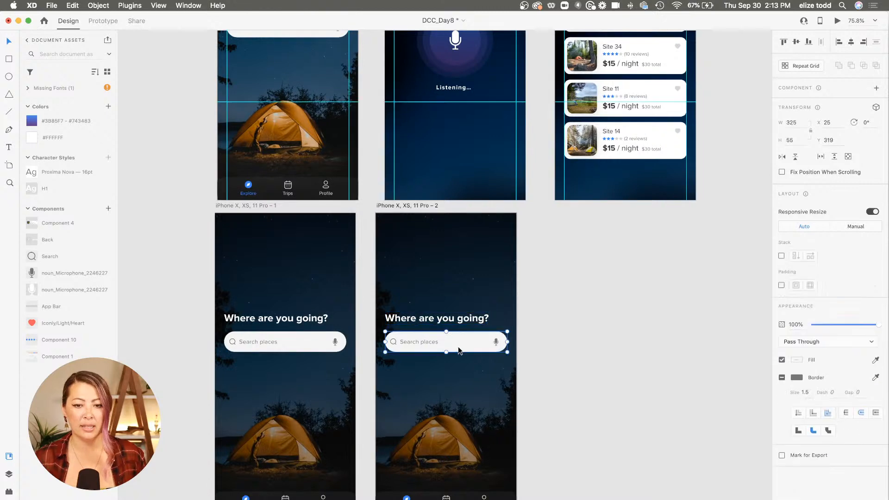
pyautogui.press('Delete')
pyautogui.scroll(-2, 458, 404)
pyautogui.click(443, 435)
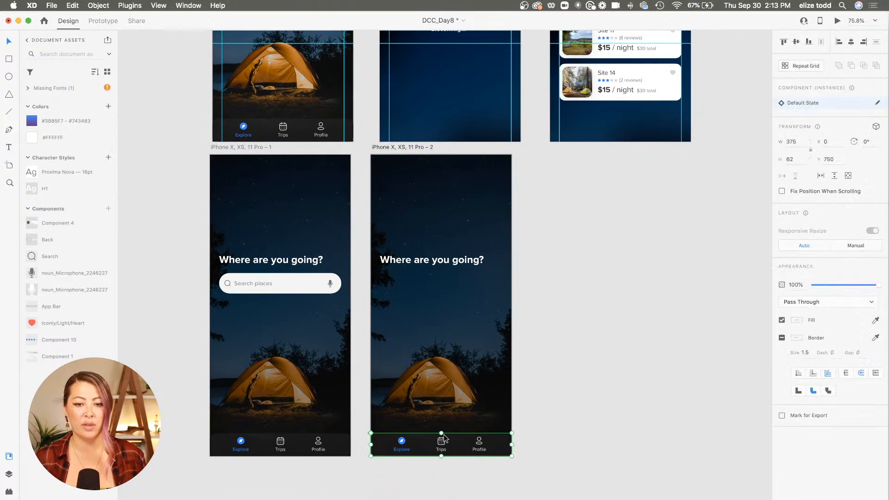
pyautogui.press('Delete')
# Move the dark overlay aside and enlarge the copied artboard's tent photo to about 709 × 1535 so that starry sky fills the artboard.
pyautogui.moveTo(444, 436); pyautogui.dragTo(512, 413)
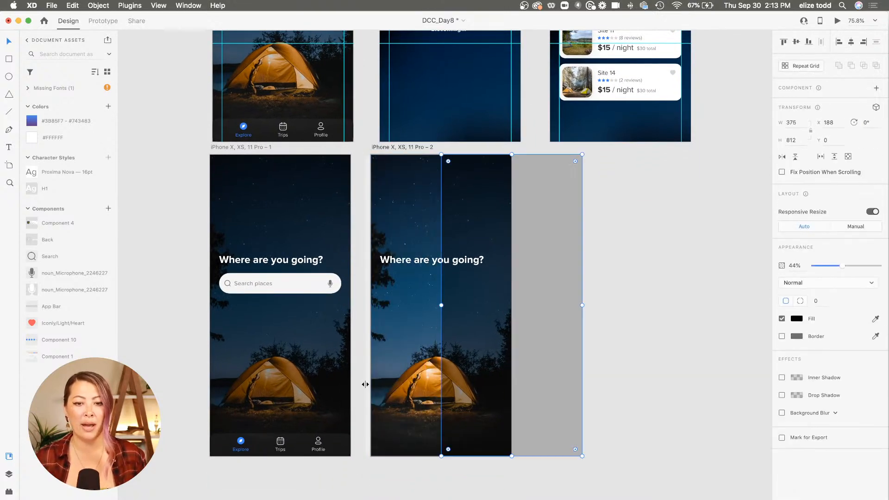
pyautogui.scroll(-2, 407, 385)
pyautogui.click(407, 386)
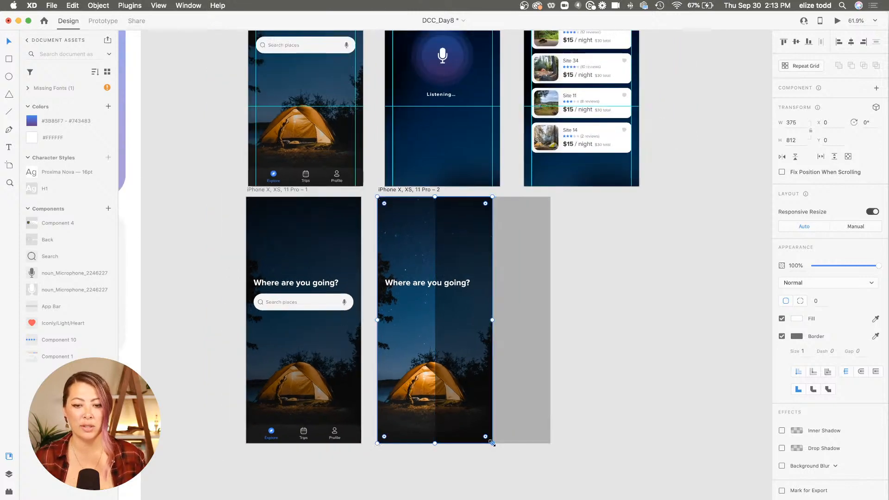
pyautogui.moveTo(492, 444); pyautogui.dragTo(449, 365)
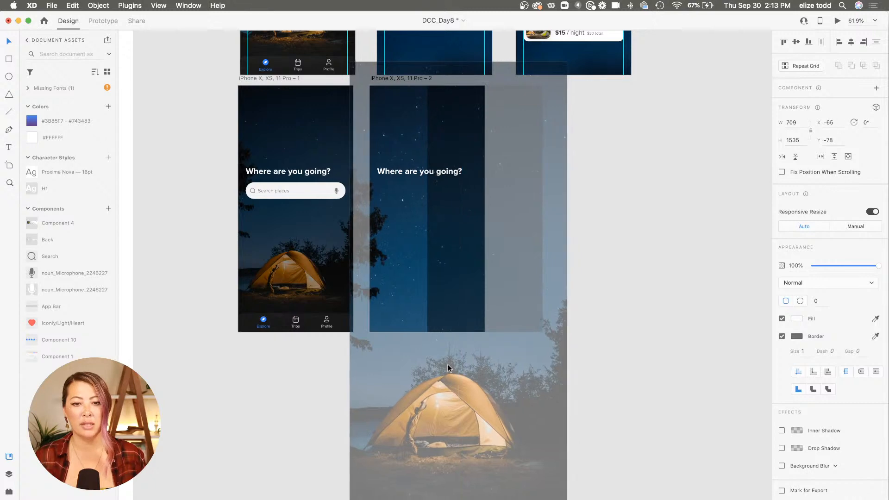
# Move the dark overlay back so it covers the enlarged photo across the whole artboard.
pyautogui.click(603, 312)
pyautogui.moveTo(463, 248); pyautogui.dragTo(406, 252)
pyautogui.click(654, 252)
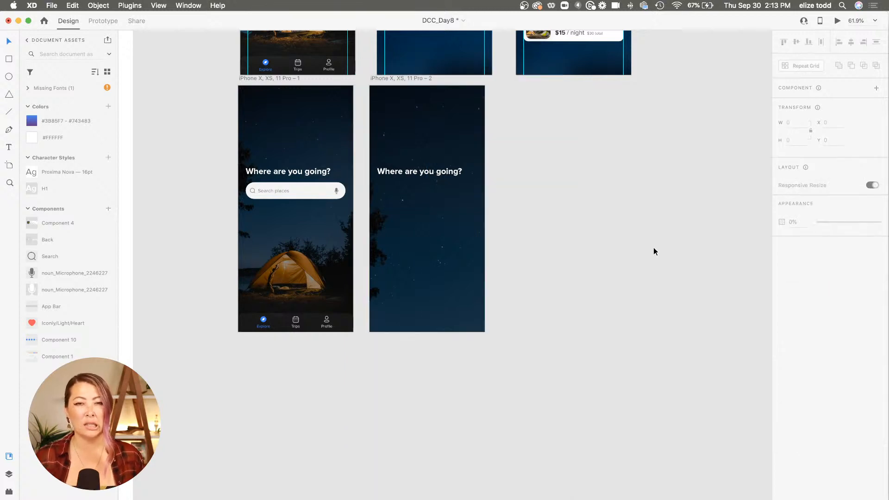
pyautogui.scroll(3, 582, 244)
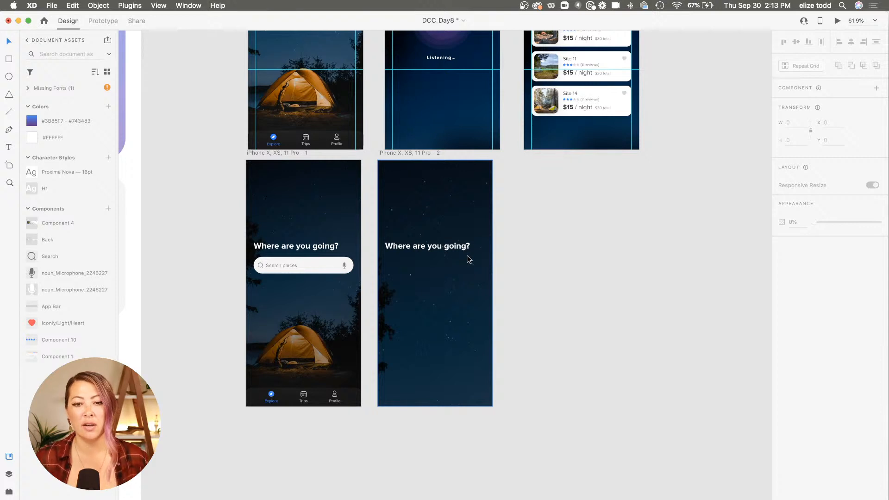
# Set the overlay's opacity to 100% and give it a background blur with amount 42 and brightness -2.
pyautogui.click(435, 360)
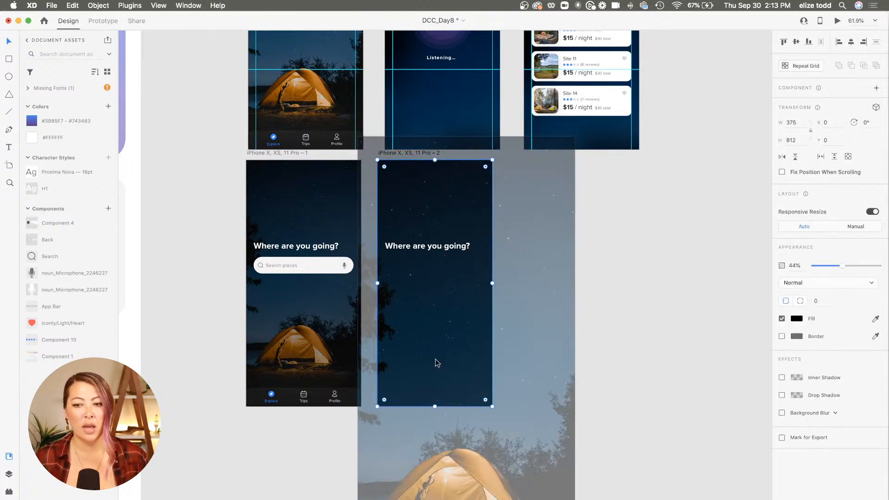
pyautogui.moveTo(843, 266); pyautogui.dragTo(887, 264)
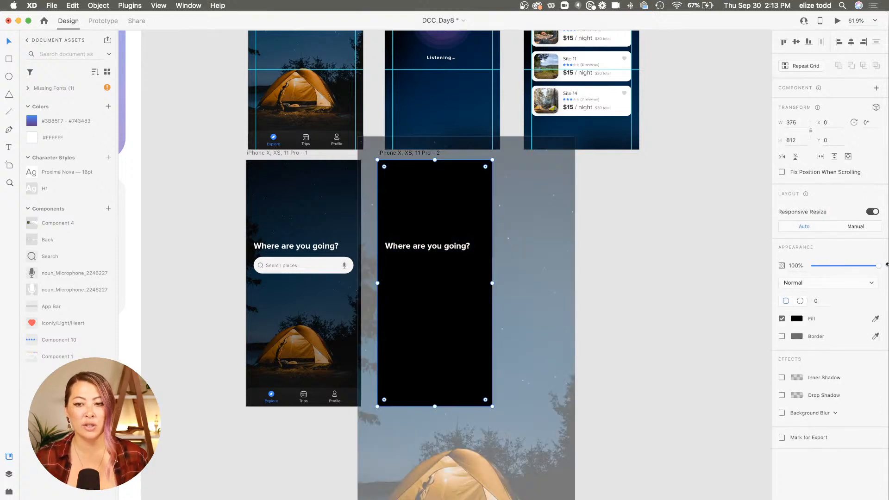
pyautogui.click(782, 413)
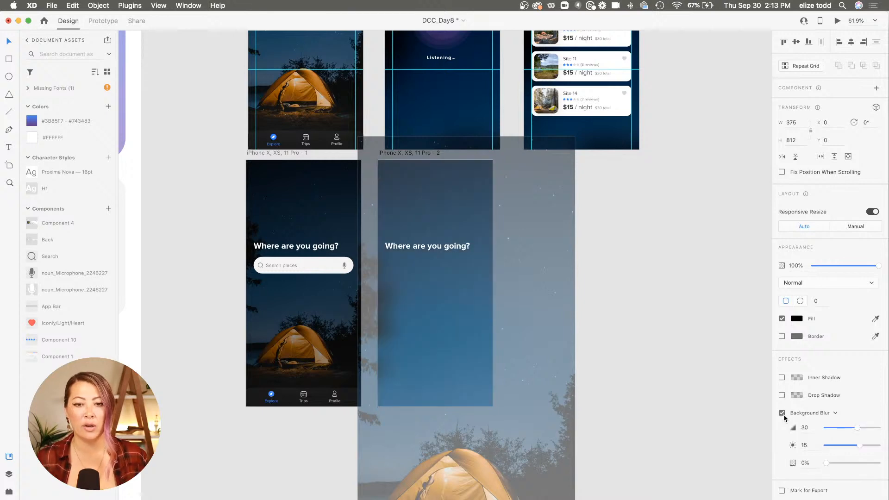
pyautogui.moveTo(863, 428); pyautogui.dragTo(850, 445)
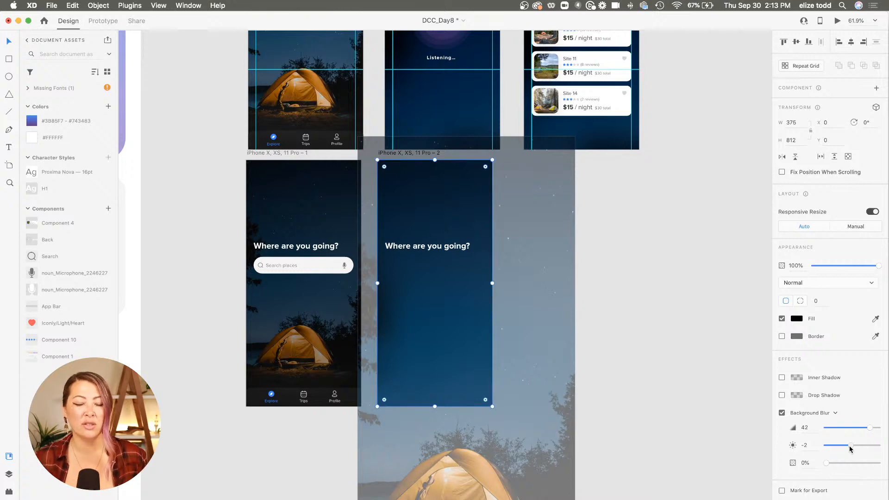
pyautogui.click(638, 349)
pyautogui.scroll(5, 452, 262)
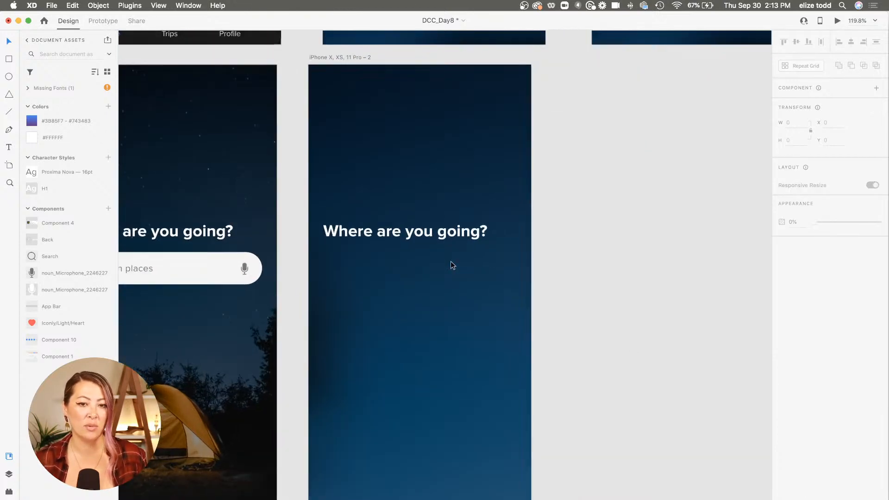
pyautogui.scroll(-3, 452, 264)
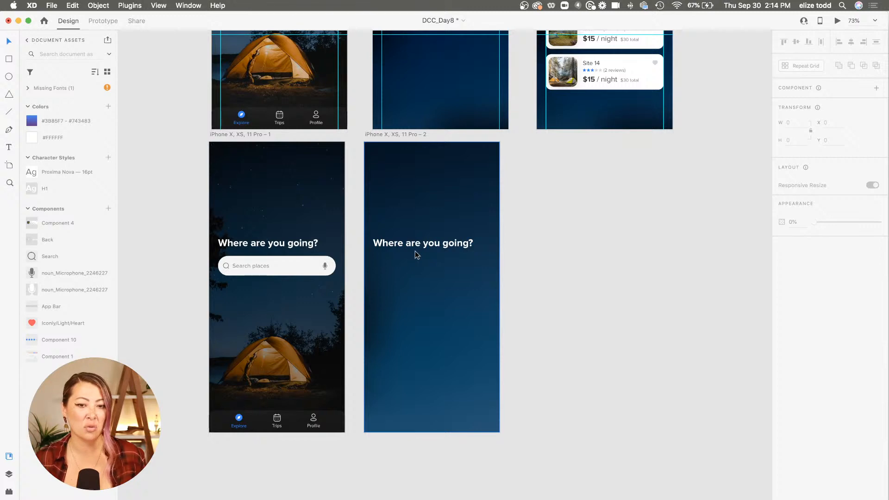
pyautogui.scroll(3, 499, 355)
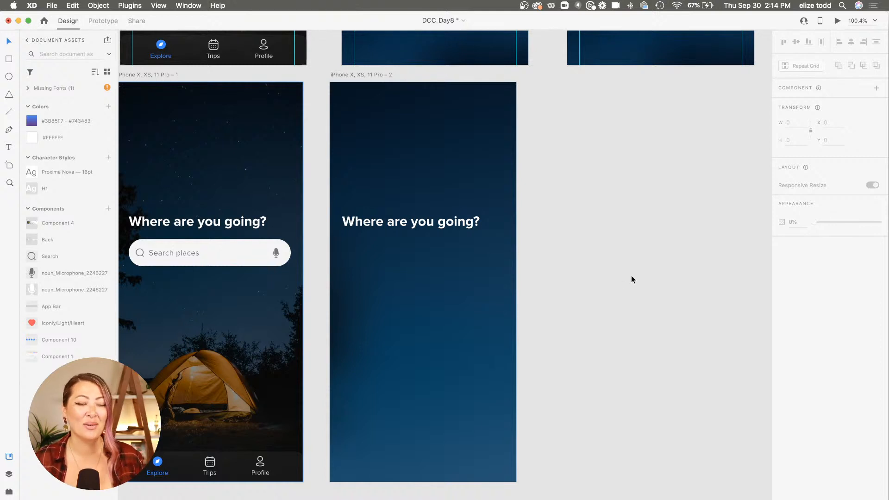
# Nudge the "Where are you going?" heading on the blurred artboard slightly right to X 28.
pyautogui.click(394, 223)
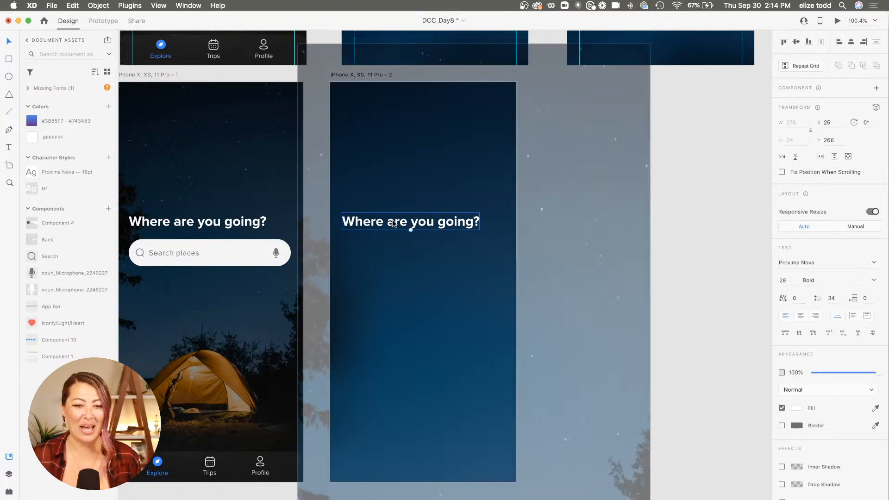
pyautogui.press('Right')
pyautogui.press('Right')
pyautogui.press('Right')
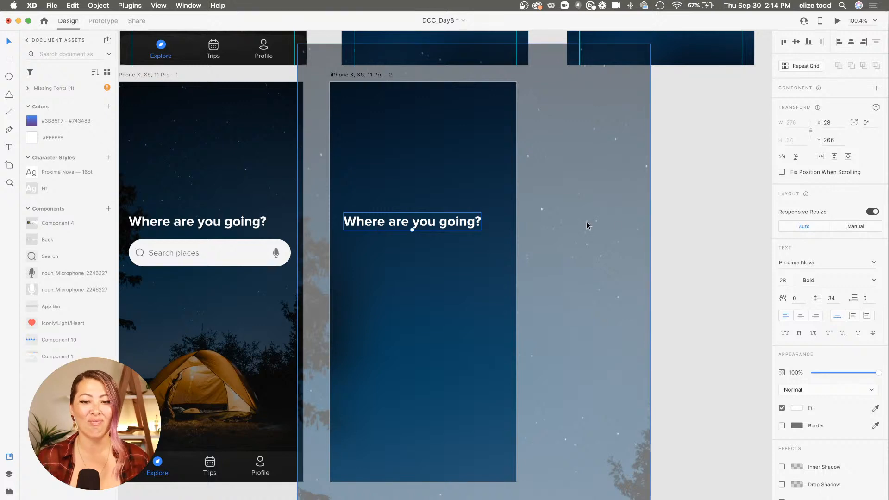
pyautogui.click(667, 238)
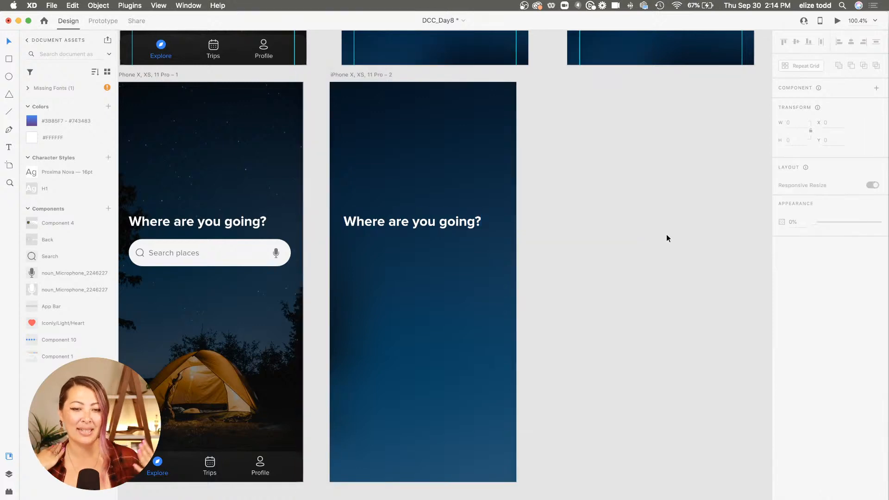
# Move the blurred artboard's "Where are you going?" heading up to about Y 170.
pyautogui.scroll(-5, 483, 255)
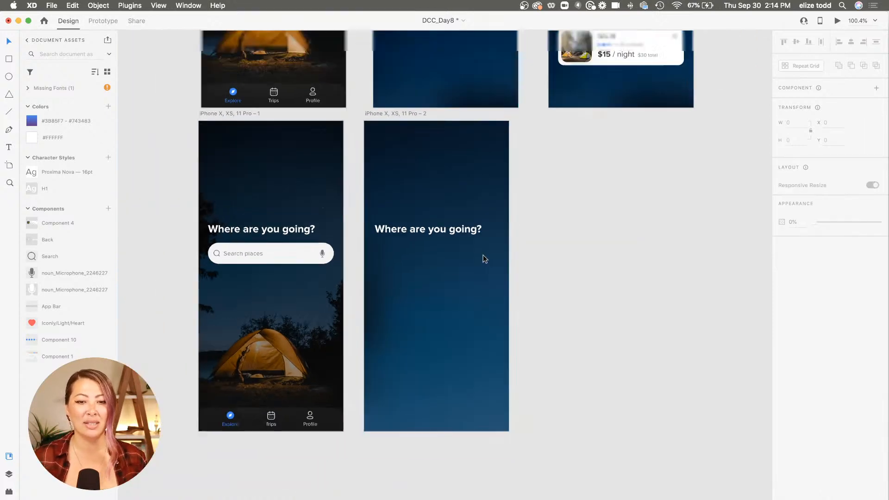
pyautogui.scroll(3, 482, 255)
pyautogui.scroll(3, 414, 368)
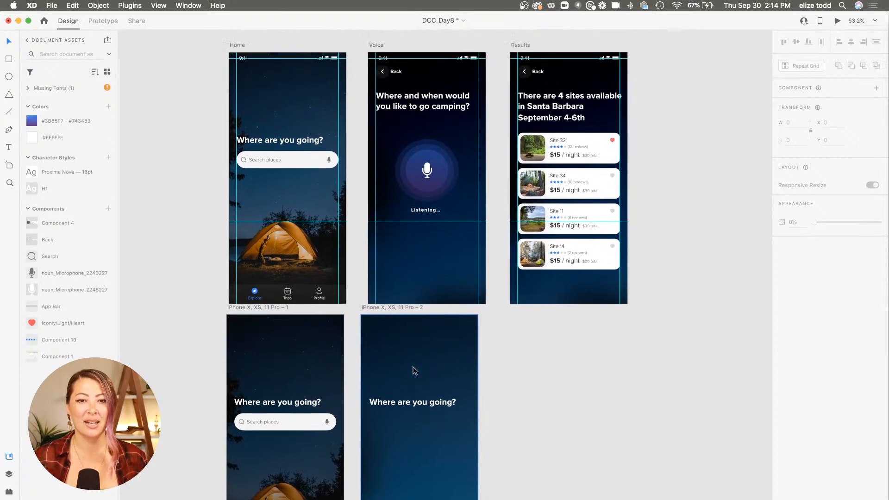
pyautogui.scroll(-3, 414, 367)
pyautogui.click(397, 392)
pyautogui.moveTo(396, 392); pyautogui.dragTo(397, 378)
# Replace the blurred artboard's heading text with "Where and when would you like to go camping?" copied from the Voice artboard.
pyautogui.click(417, 158)
pyautogui.doubleClick(417, 159)
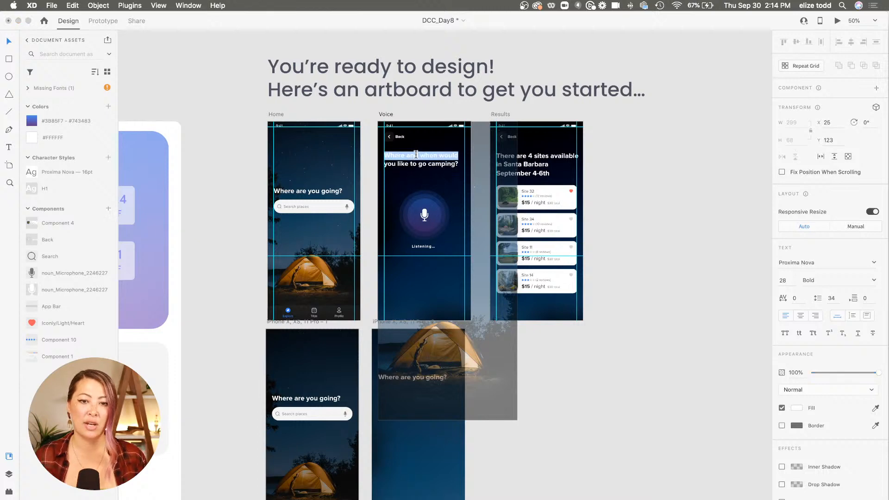
pyautogui.click(449, 168)
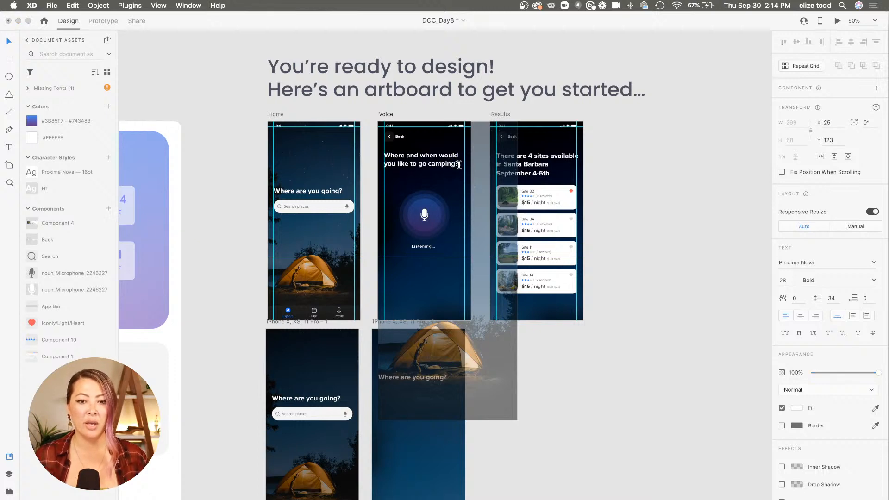
pyautogui.press('super+a')
pyautogui.press('super+c')
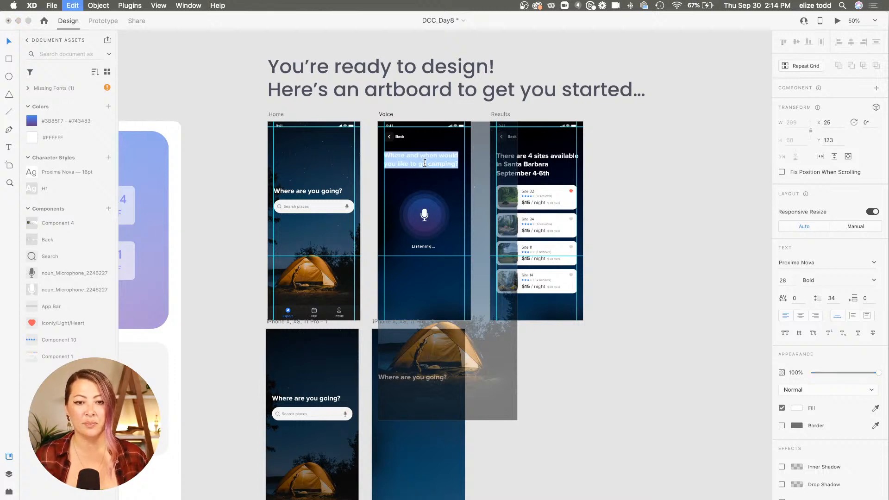
pyautogui.click(431, 450)
pyautogui.click(421, 460)
pyautogui.doubleClick(401, 379)
pyautogui.press('super+a')
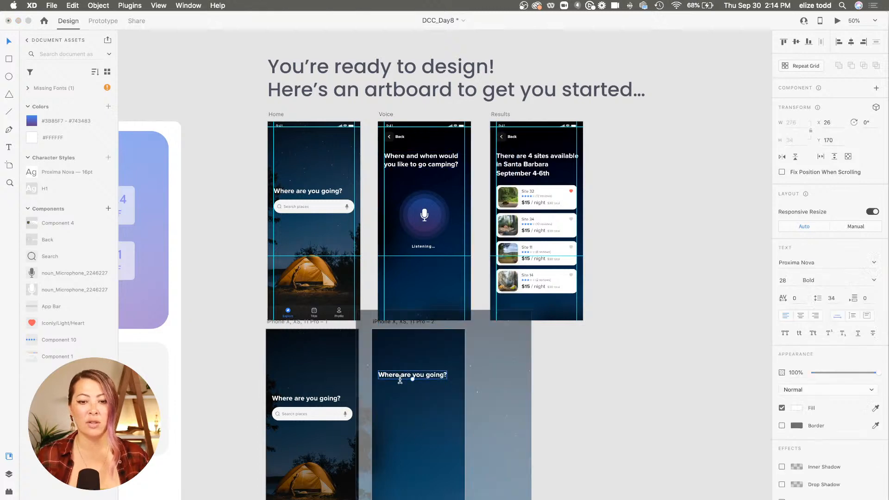
pyautogui.press('super+v')
pyautogui.click(586, 411)
# Move the new camping heading off the blurred artboard onto the empty canvas beside it.
pyautogui.scroll(5, 424, 399)
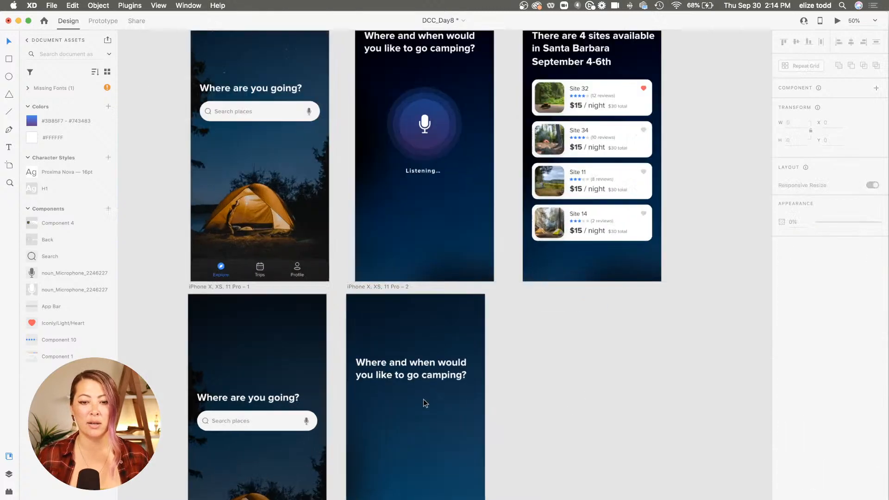
pyautogui.click(410, 369)
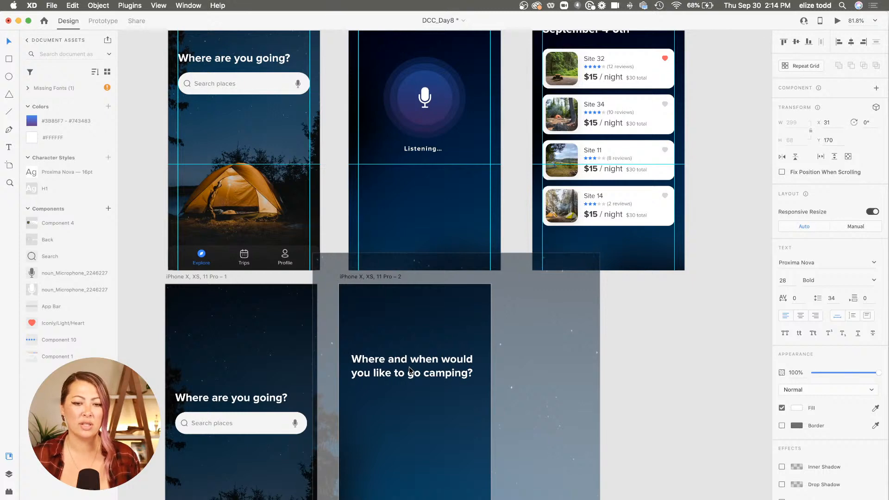
pyautogui.scroll(-3, 410, 367)
pyautogui.moveTo(409, 366); pyautogui.dragTo(612, 371)
pyautogui.scroll(-2, 435, 375)
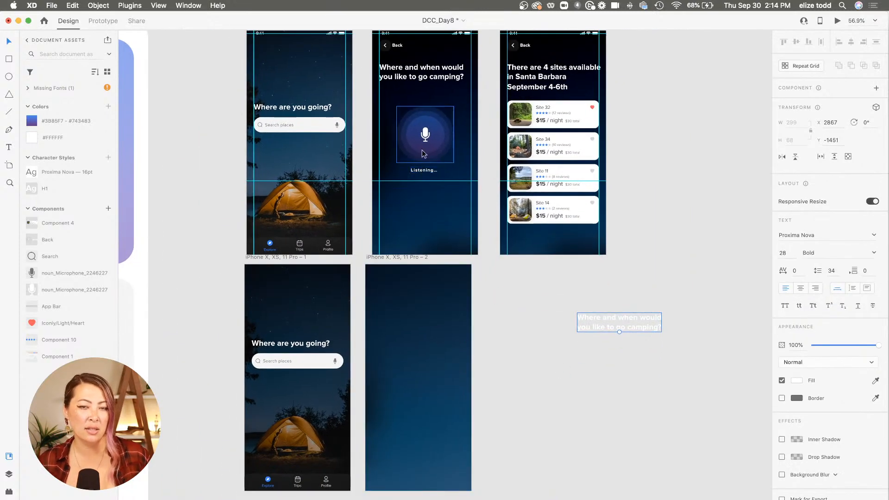
# Place the camping heading back on the blurred artboard at X 24, Y 172.
pyautogui.scroll(8, 330, 116)
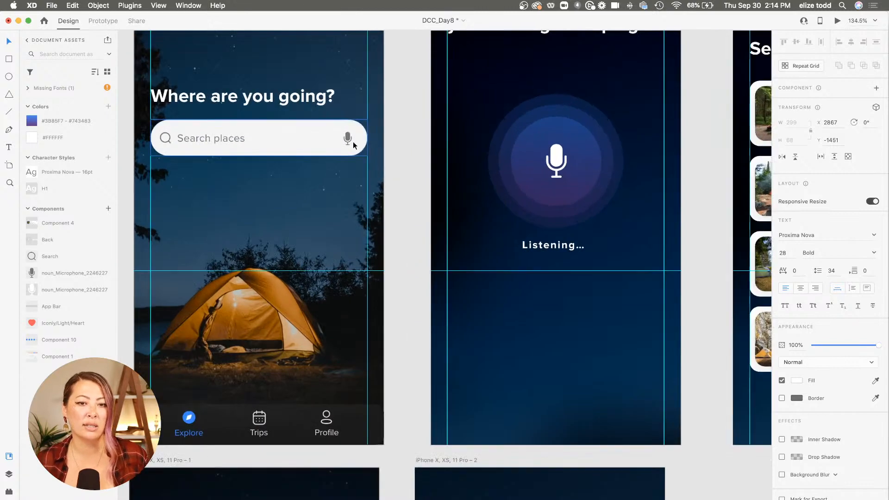
pyautogui.scroll(-2, 537, 152)
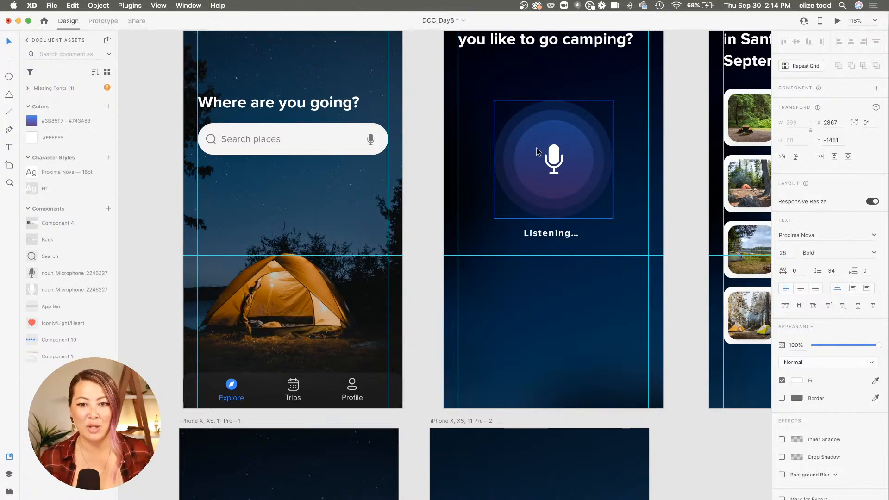
pyautogui.scroll(-5, 451, 293)
pyautogui.scroll(-2, 451, 293)
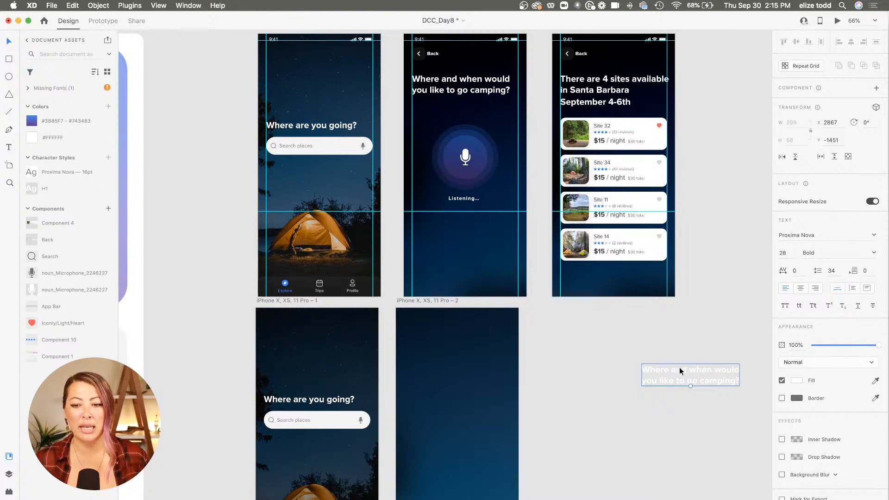
pyautogui.moveTo(680, 371); pyautogui.dragTo(447, 370)
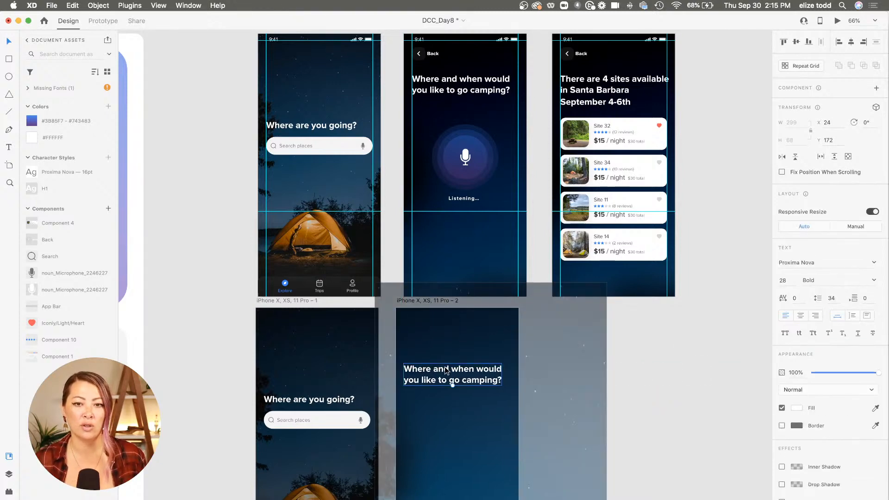
pyautogui.scroll(3, 446, 371)
pyautogui.scroll(-2, 446, 370)
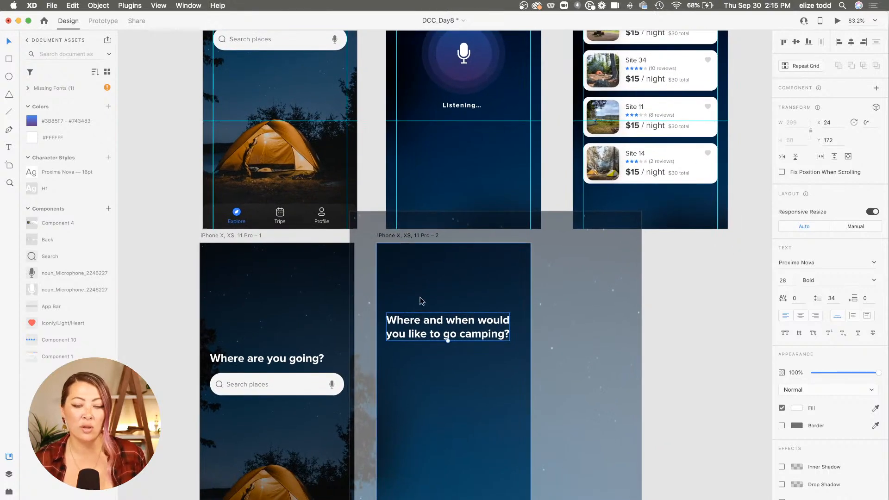
pyautogui.click(662, 317)
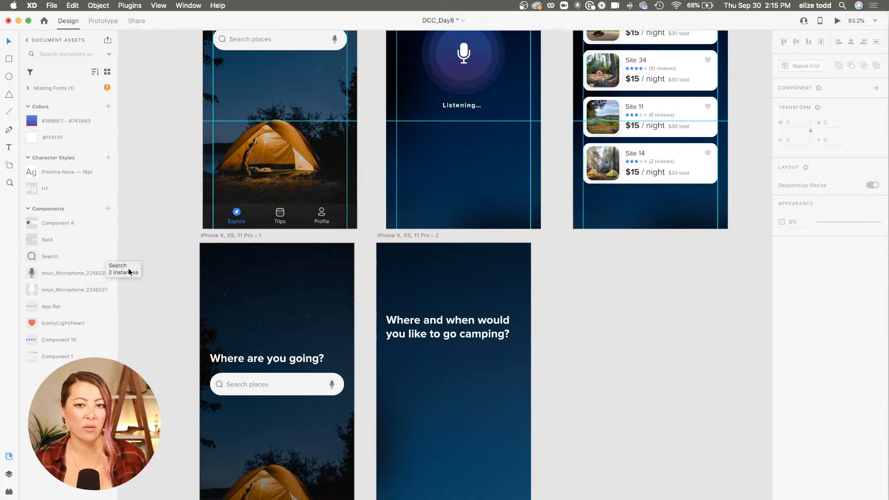
# Add the Back component from the document assets above the camping heading at X 24, Y 60.
pyautogui.moveTo(47, 243); pyautogui.dragTo(414, 280)
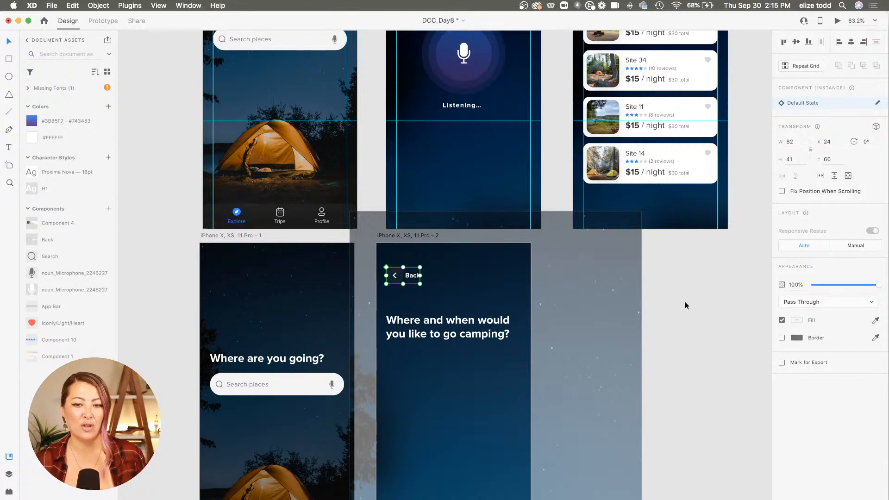
pyautogui.click(719, 311)
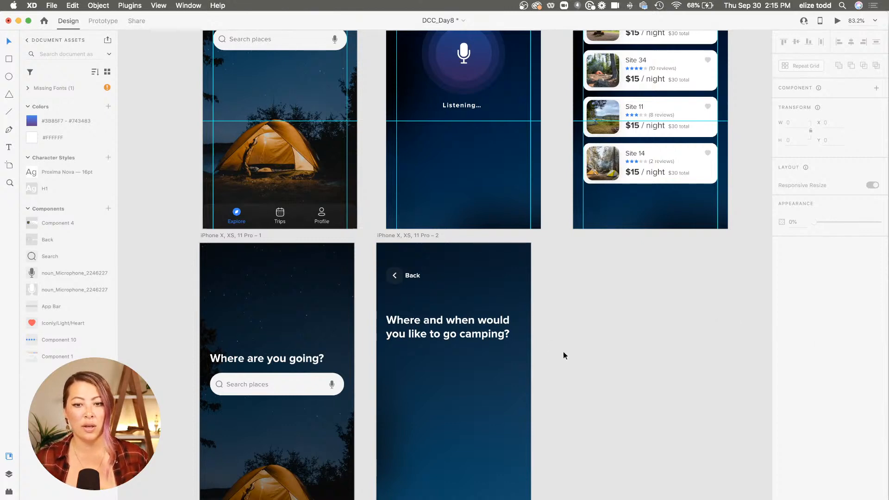
pyautogui.scroll(-2, 463, 295)
pyautogui.scroll(-3, 463, 295)
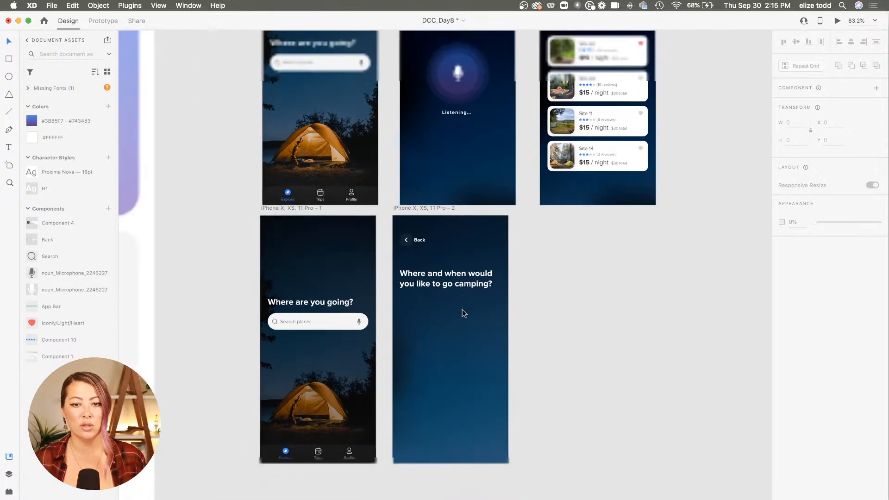
# Copy the ringed microphone graphic from the Voice artboard to below the camping heading on the blurred artboard at X 86, Y 280.
pyautogui.click(455, 70)
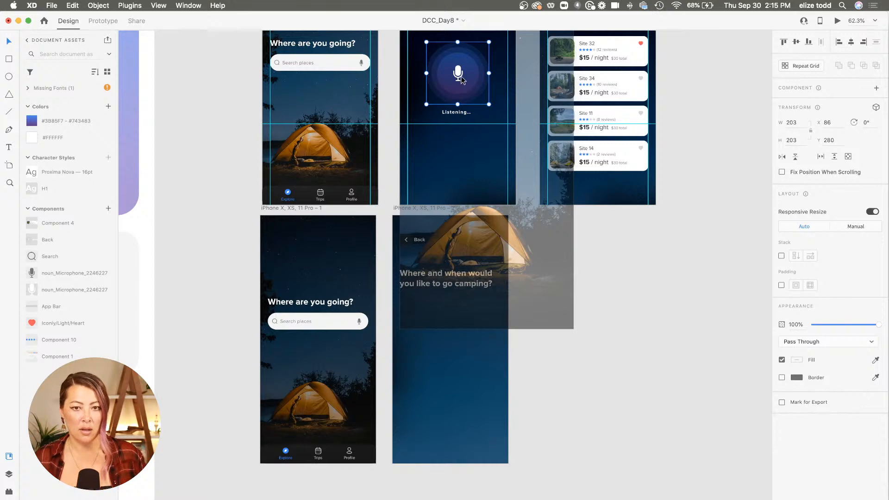
pyautogui.click(441, 358)
pyautogui.press('super+v')
pyautogui.press('super+v')
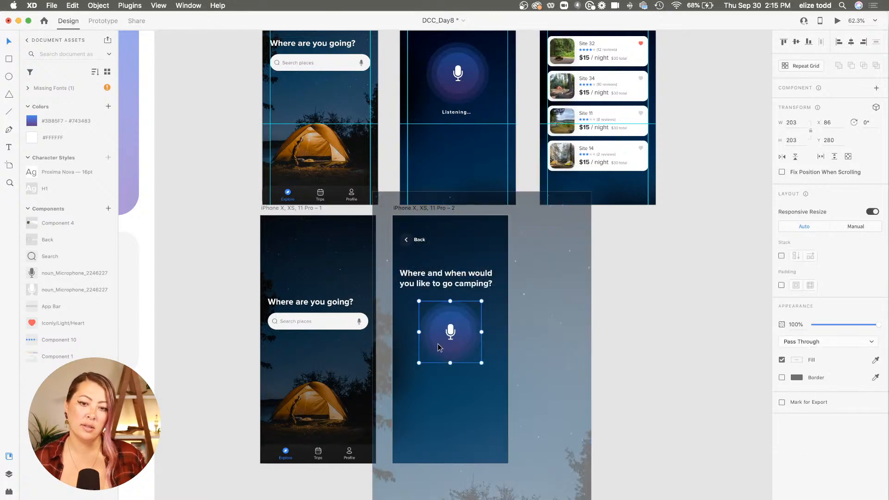
pyautogui.scroll(5, 462, 321)
pyautogui.scroll(-2, 498, 311)
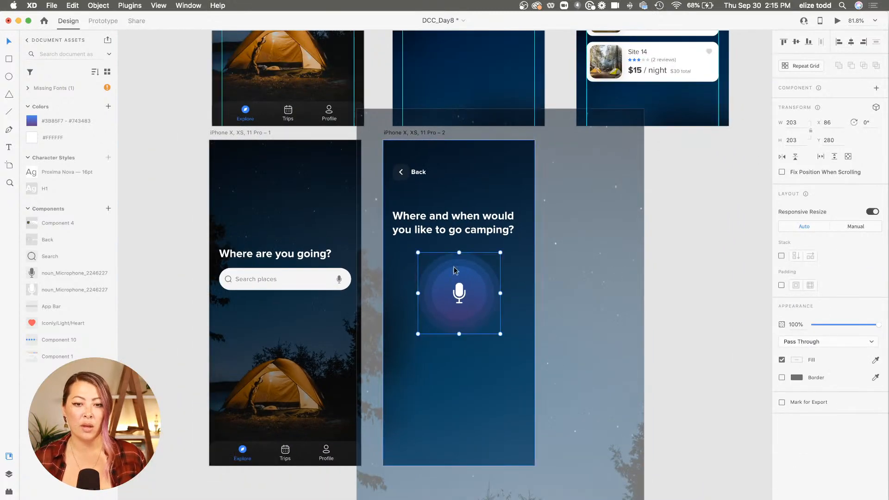
pyautogui.scroll(2, 491, 299)
pyautogui.doubleClick(488, 290)
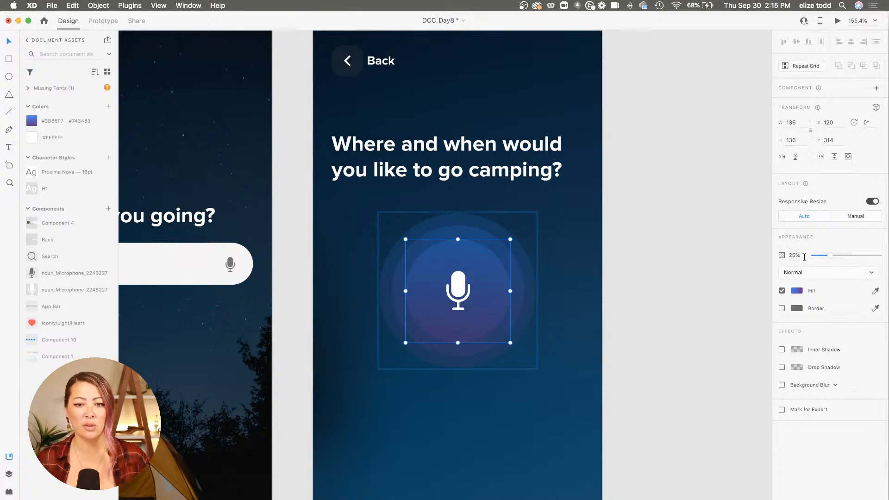
pyautogui.click(631, 257)
pyautogui.scroll(-5, 631, 257)
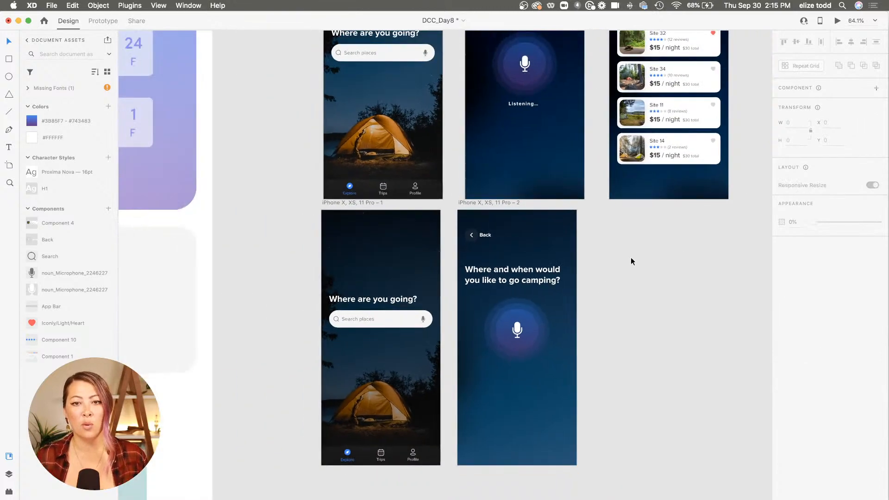
# Place a copy of the Voice artboard's "Listening..." label beneath the new microphone graphic at about X 136, Y 501.
pyautogui.moveTo(521, 104); pyautogui.dragTo(520, 376)
pyautogui.scroll(5, 521, 375)
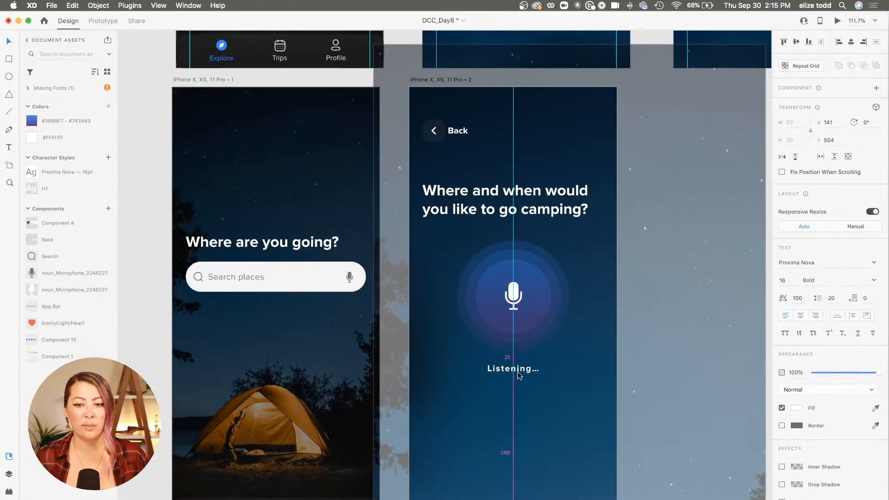
pyautogui.scroll(-3, 520, 375)
pyautogui.click(598, 345)
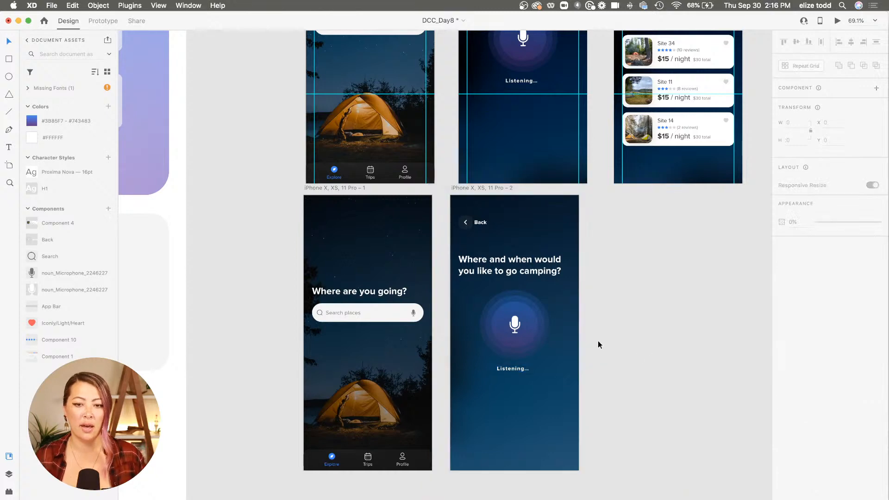
pyautogui.scroll(5, 599, 341)
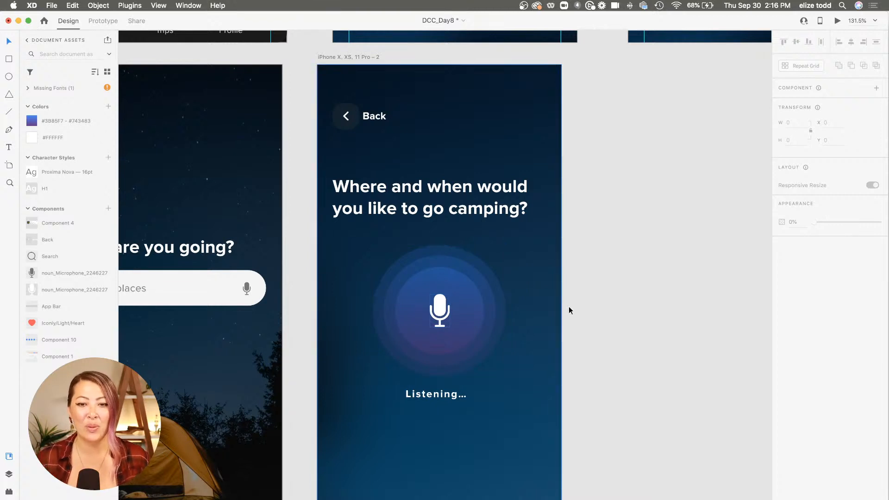
pyautogui.scroll(-5, 593, 304)
pyautogui.hscroll(2, 592, 307)
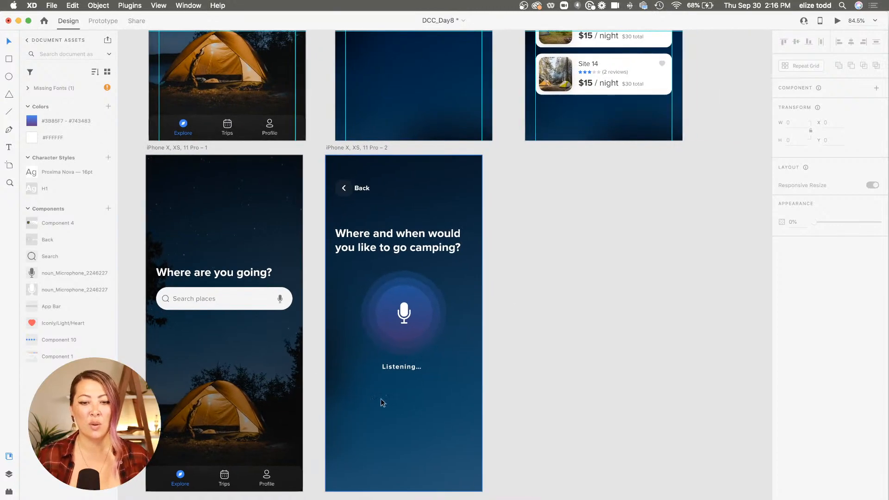
pyautogui.doubleClick(401, 370)
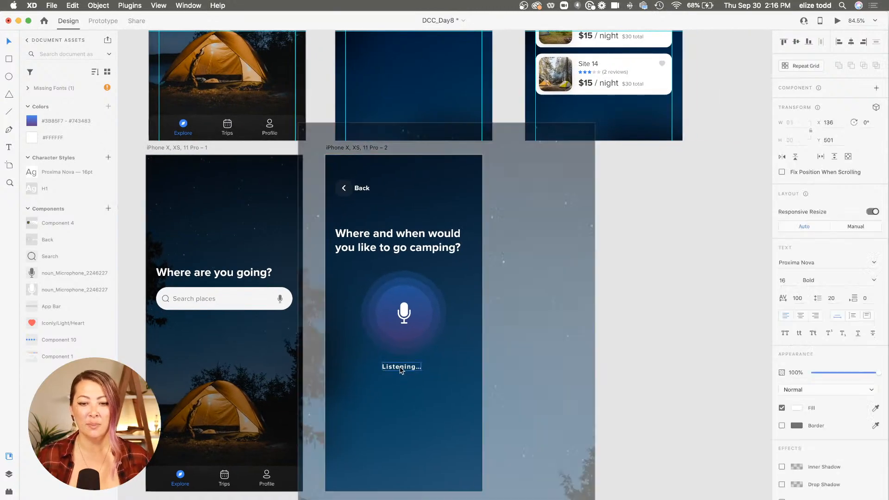
pyautogui.click(665, 238)
pyautogui.scroll(-4, 662, 237)
# Duplicate the recreated voice artboard and position the copy beside it at X 2546, Y -1625.
pyautogui.click(384, 191)
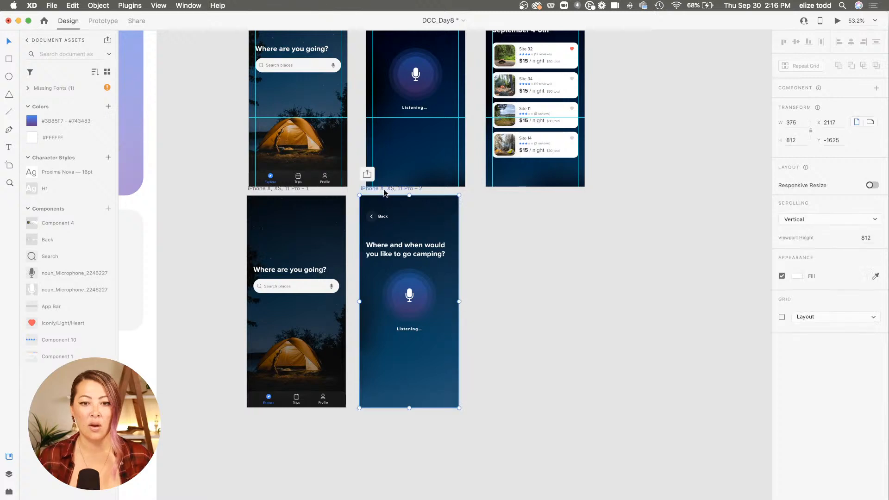
pyautogui.press('super+d')
pyautogui.moveTo(501, 190); pyautogui.dragTo(488, 191)
pyautogui.scroll(4, 491, 246)
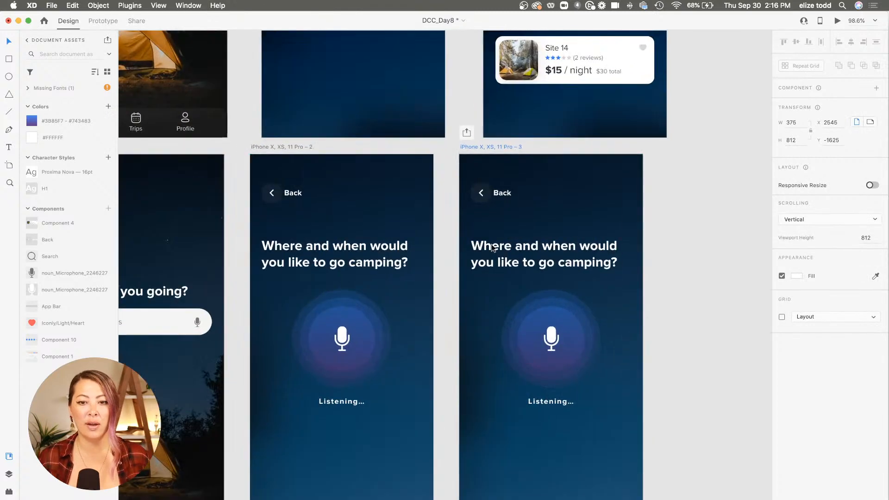
# Replace the duplicate artboard's heading with "There are 4 sites available In Santa Barbara September 4-6th" copied from the original results artboard.
pyautogui.hscroll(2, 494, 248)
pyautogui.scroll(5, 443, 214)
pyautogui.scroll(-3, 444, 214)
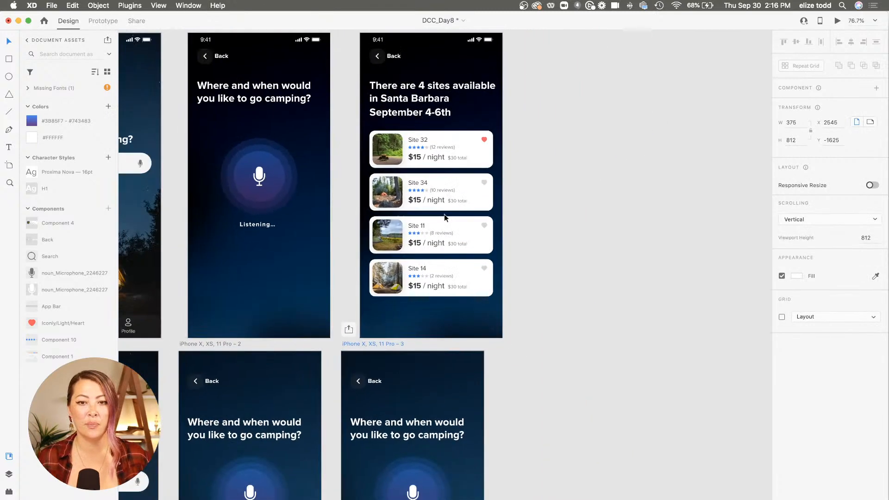
pyautogui.doubleClick(435, 116)
pyautogui.click(438, 113)
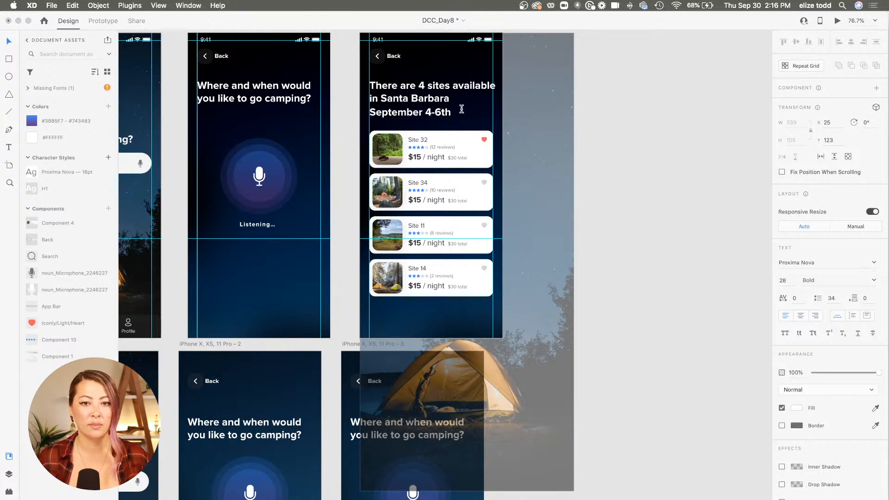
pyautogui.moveTo(462, 109); pyautogui.dragTo(350, 68)
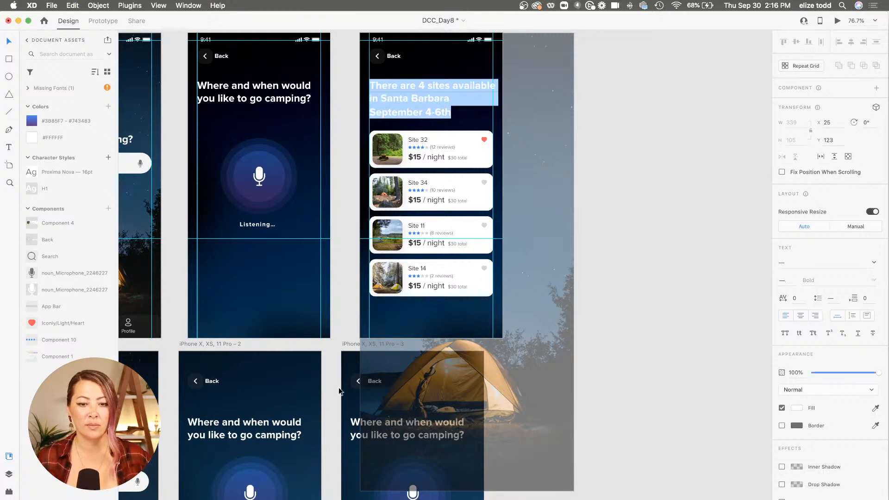
pyautogui.click(370, 434)
pyautogui.doubleClick(349, 433)
pyautogui.write('There are 4 sites available In Santa Barbara September 4-6th')
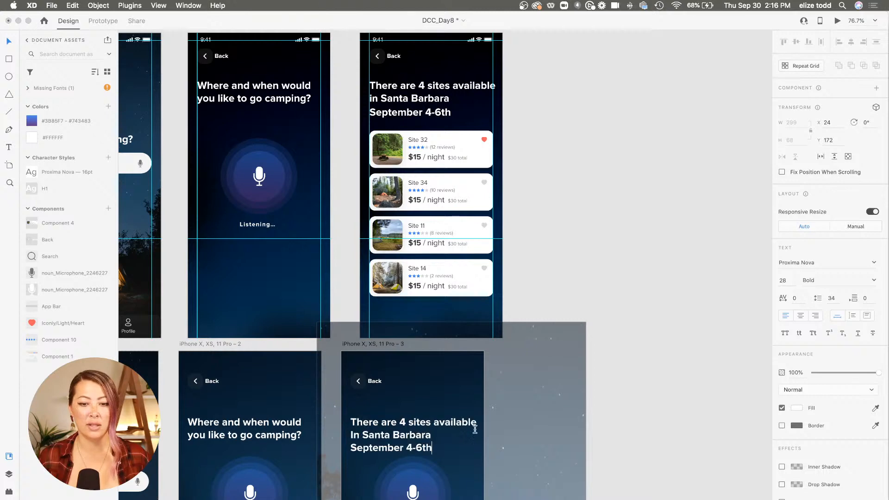
pyautogui.click(576, 416)
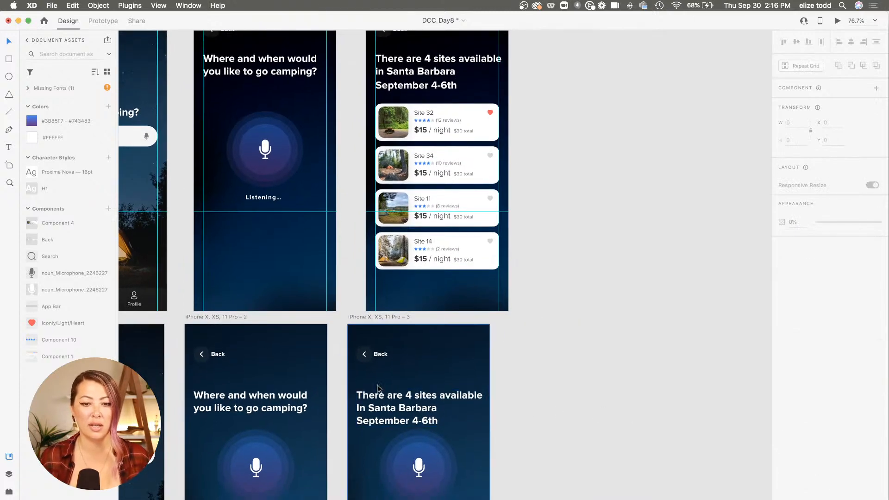
# Delete the microphone graphic and the "Listening..." label from the duplicated artboard.
pyautogui.scroll(-2, 396, 424)
pyautogui.click(397, 422)
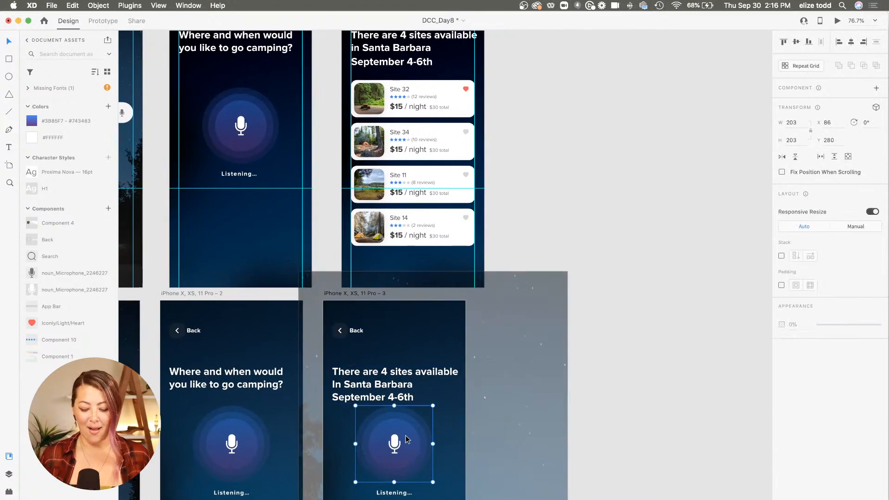
pyautogui.press('Delete')
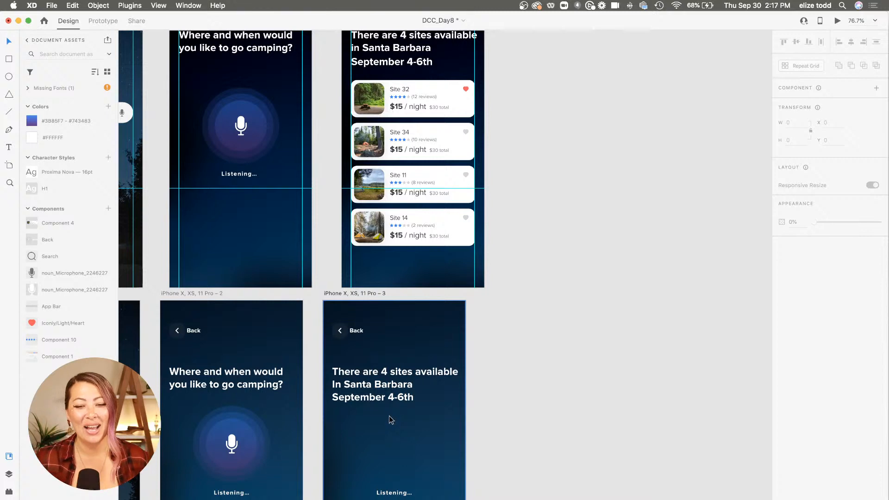
pyautogui.click(380, 385)
pyautogui.scroll(-2, 463, 370)
pyautogui.click(614, 358)
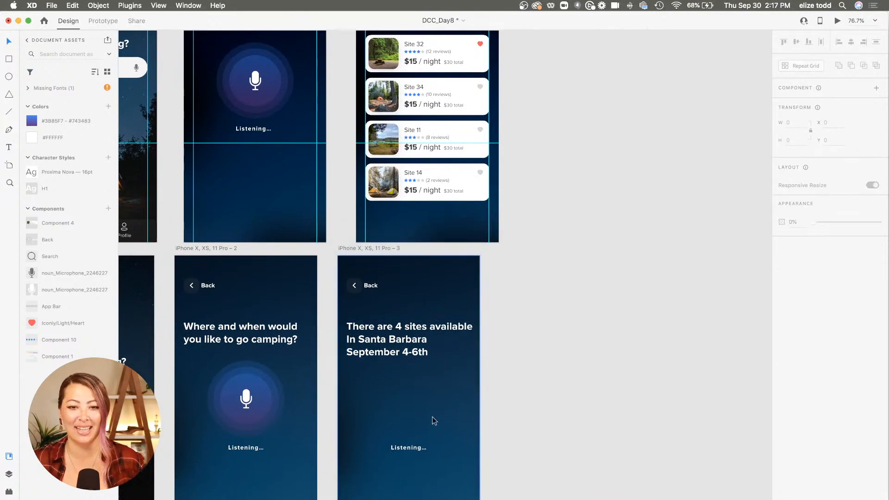
pyautogui.click(402, 450)
pyautogui.press('Delete')
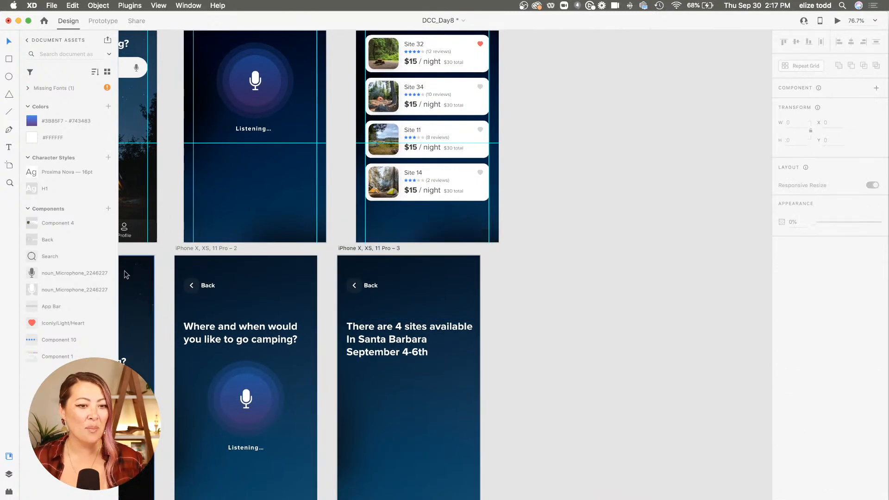
# Add the Component 4 site card from the document assets below the results heading at X 25, Y 307.
pyautogui.moveTo(41, 223); pyautogui.dragTo(388, 390)
pyautogui.scroll(-2, 390, 387)
pyautogui.scroll(-4, 390, 387)
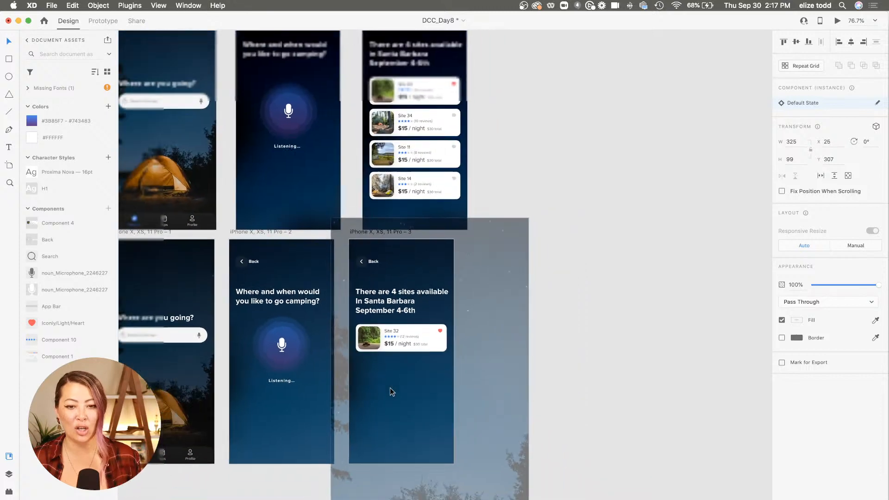
# Turn the site card into a vertical repeat grid of four cards and tighten the gap between them.
pyautogui.click(799, 70)
pyautogui.moveTo(401, 358); pyautogui.dragTo(407, 442)
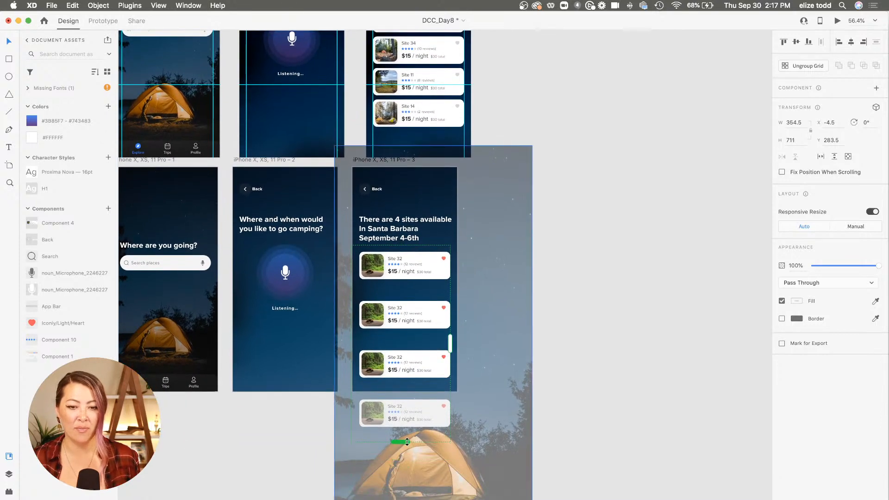
pyautogui.moveTo(396, 292); pyautogui.dragTo(415, 261)
pyautogui.click(620, 258)
# Move the results heading and the card grid up together so the grid sits at X -4.5, Y 247.5.
pyautogui.click(408, 228)
pyautogui.keyDown('shift'); pyautogui.click(414, 271); pyautogui.keyUp('shift')
pyautogui.click(531, 262)
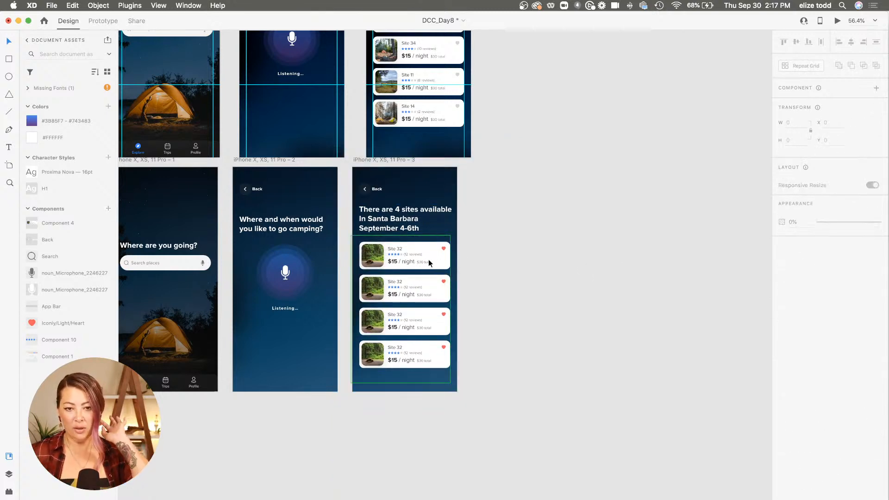
pyautogui.scroll(3, 429, 259)
pyautogui.click(405, 256)
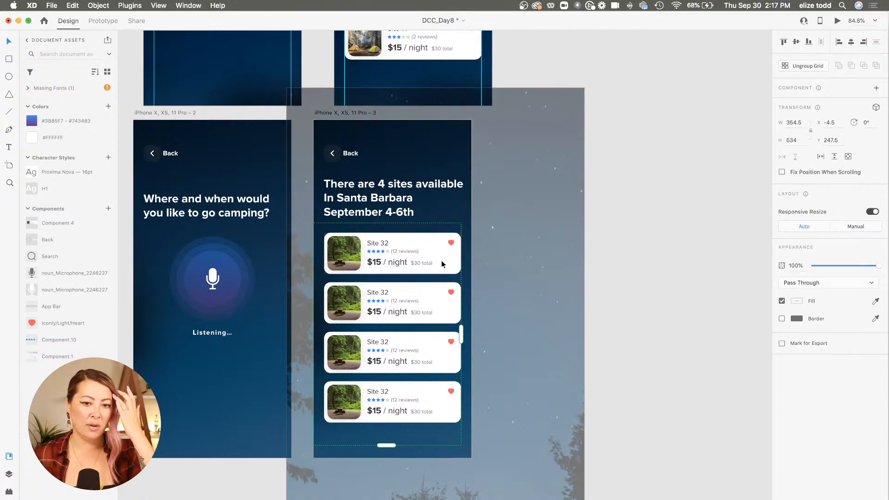
# Try shifting the "$30 total" text sideways inside the first card of the repeat grid, and undo the move.
pyautogui.scroll(3, 388, 277)
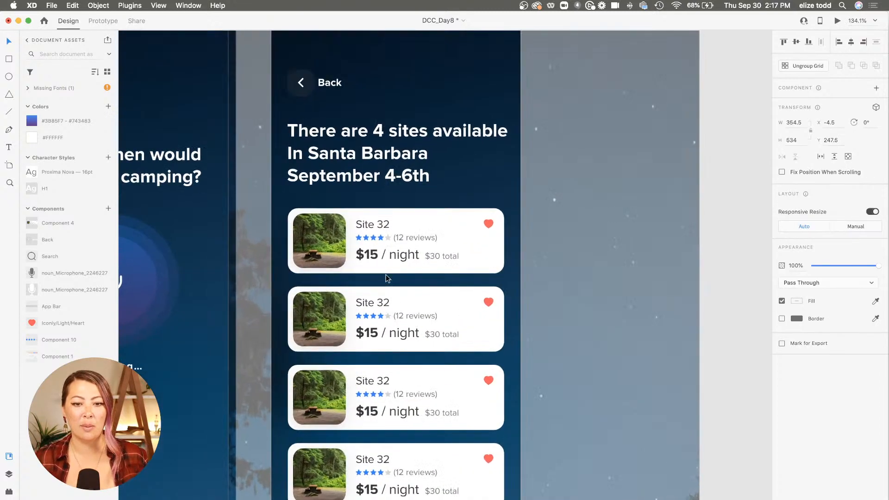
pyautogui.doubleClick(386, 256)
pyautogui.moveTo(441, 257); pyautogui.dragTo(458, 257)
pyautogui.press('super+z')
pyautogui.click(553, 258)
pyautogui.scroll(-5, 428, 255)
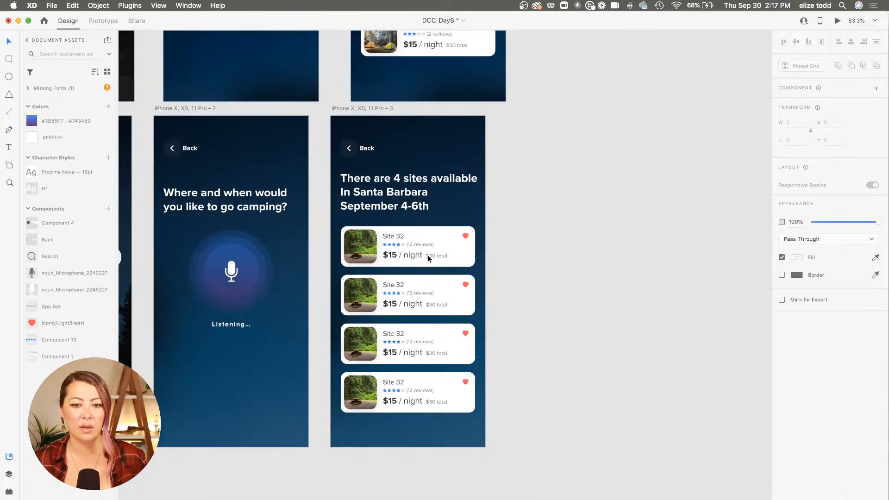
# Try moving the first card's "$30 total" text to X 269, Y 334, and undo the change.
pyautogui.click(427, 254)
pyautogui.scroll(5, 427, 255)
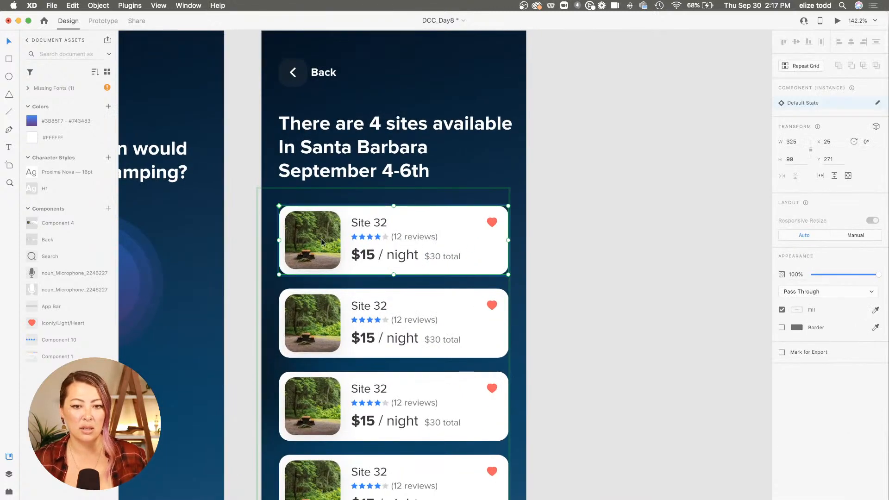
pyautogui.click(581, 238)
pyautogui.click(427, 280)
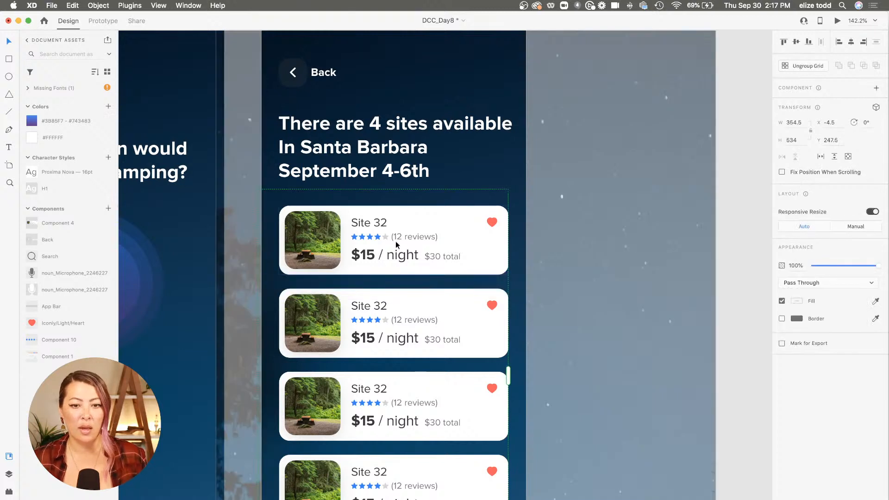
pyautogui.doubleClick(444, 257)
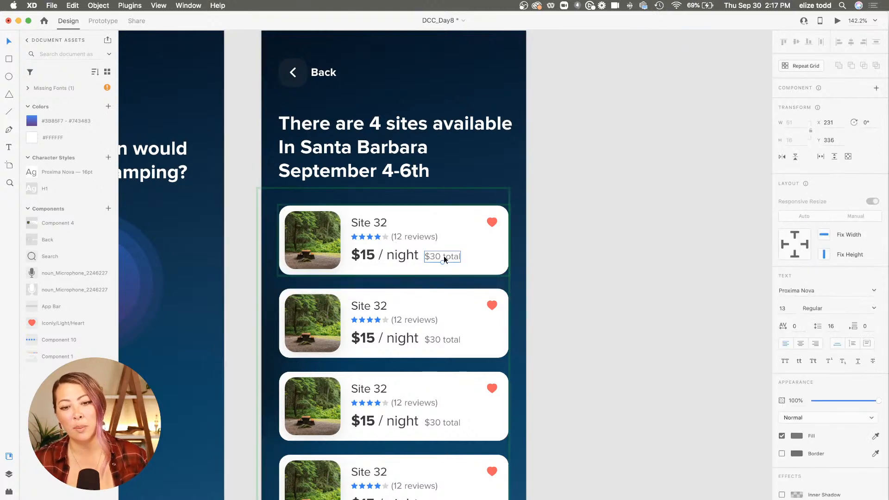
pyautogui.moveTo(441, 256); pyautogui.dragTo(467, 255)
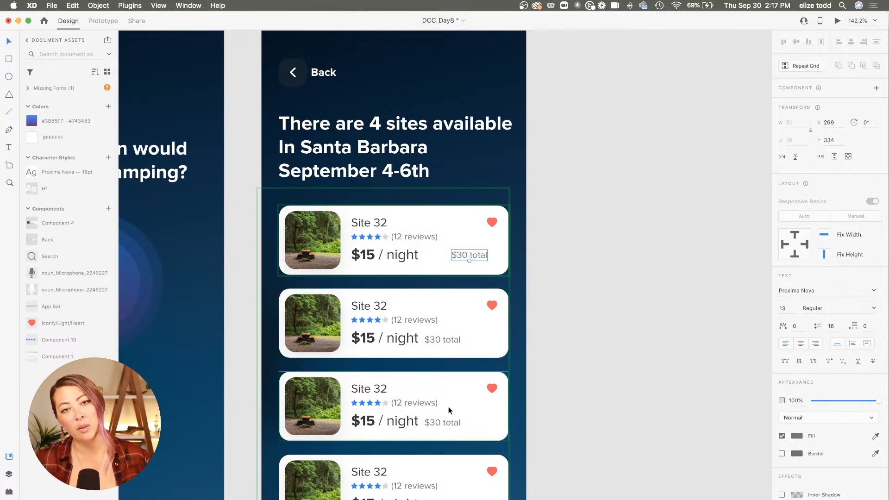
pyautogui.press('cmd+z')
pyautogui.click(463, 251)
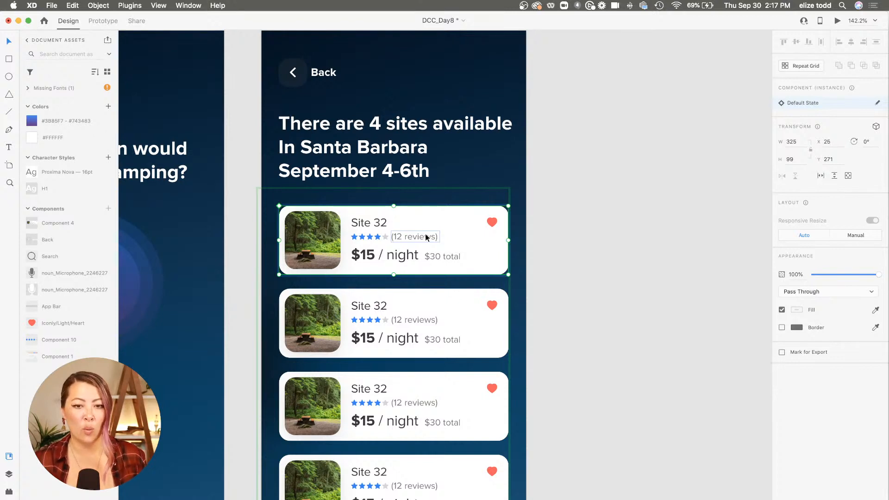
pyautogui.press('Escape')
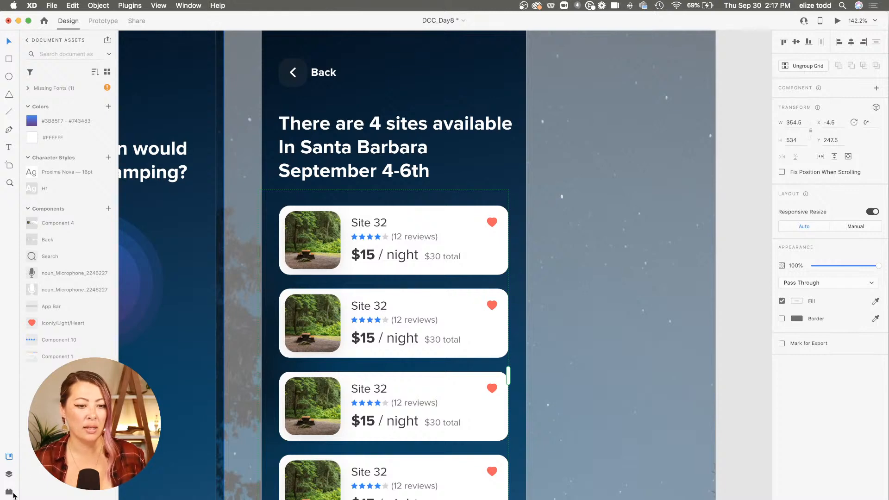
# Replace the second site card's photo with the mountain landscape from the stock plugin's camping photo results.
pyautogui.click(9, 493)
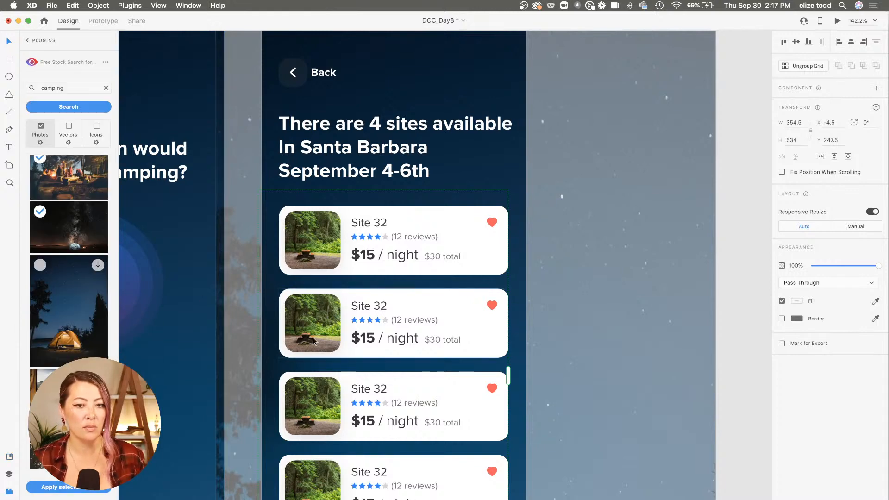
pyautogui.scroll(-5, 312, 337)
pyautogui.doubleClick(315, 295)
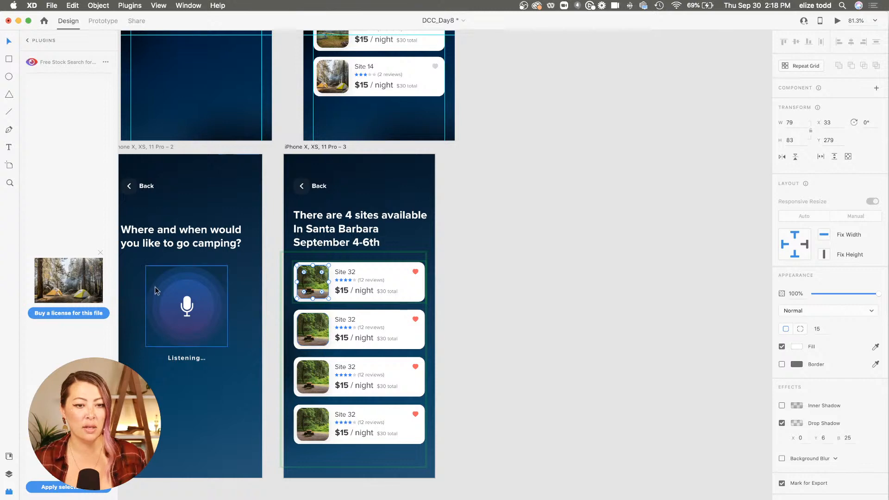
pyautogui.click(100, 252)
pyautogui.click(313, 329)
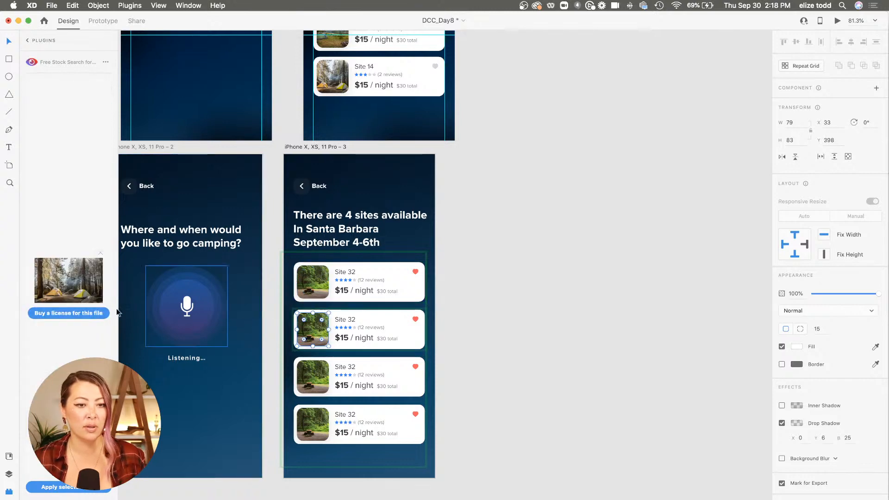
pyautogui.click(100, 253)
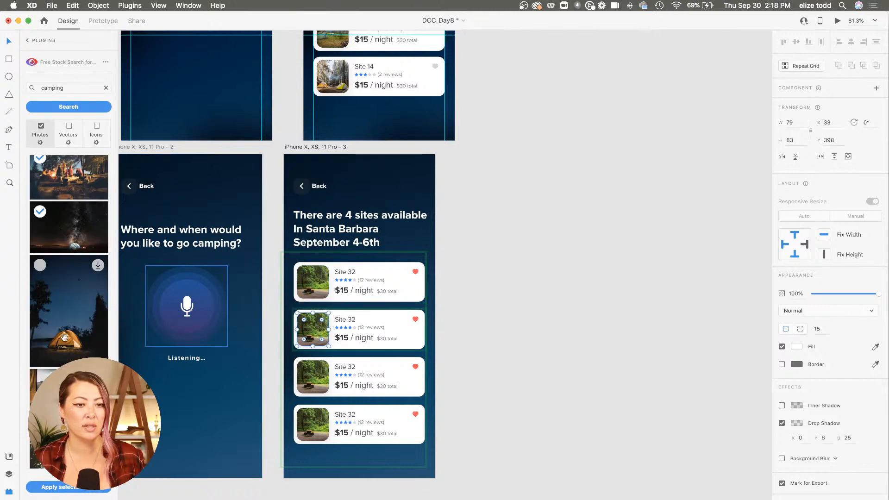
pyautogui.click(67, 403)
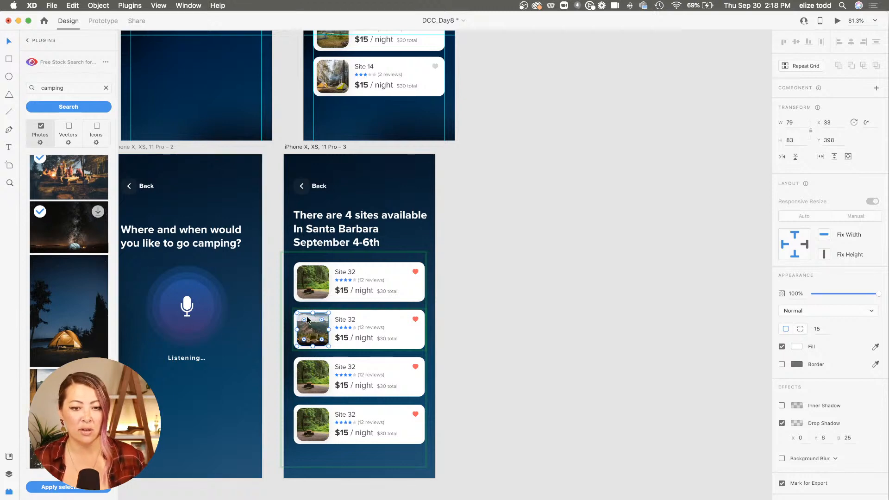
# Replace the third site card's photo with the campfire image from the camping stock photos.
pyautogui.click(314, 369)
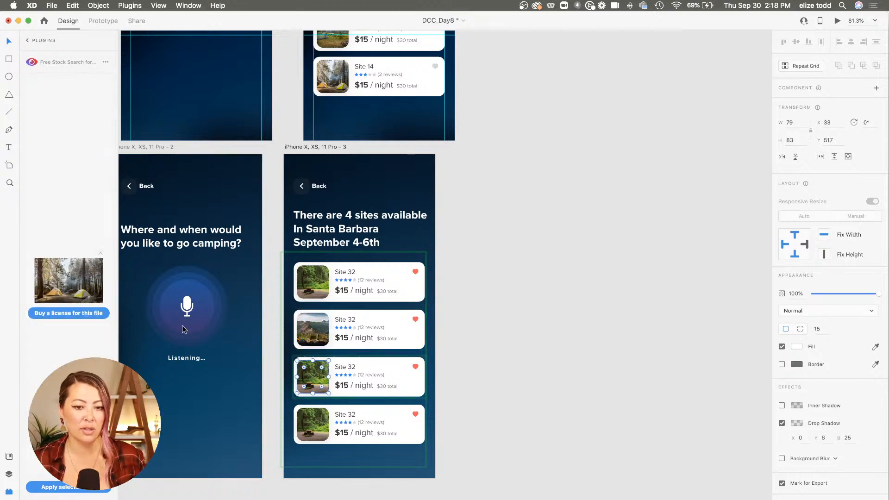
pyautogui.click(101, 252)
pyautogui.click(71, 287)
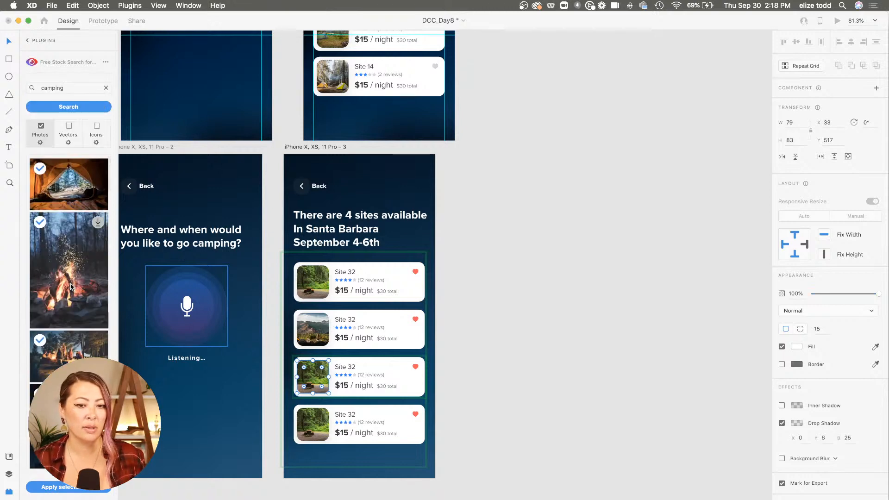
pyautogui.click(438, 357)
# Replace the fourth site card's photo with the stock image looking out from inside a tent.
pyautogui.scroll(5, 368, 349)
pyautogui.click(283, 375)
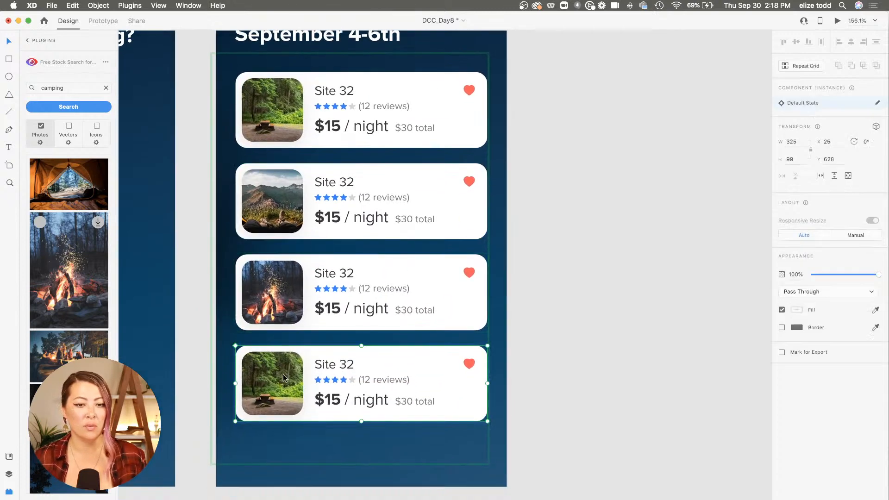
pyautogui.doubleClick(280, 371)
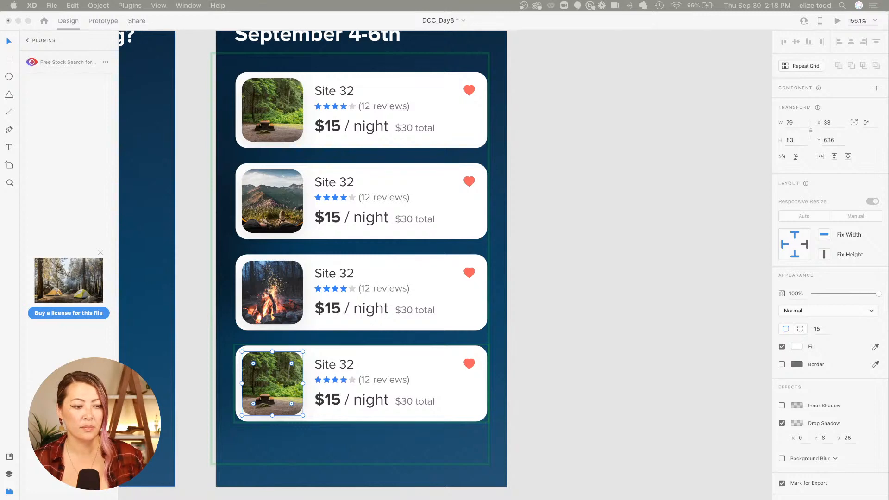
pyautogui.click(101, 252)
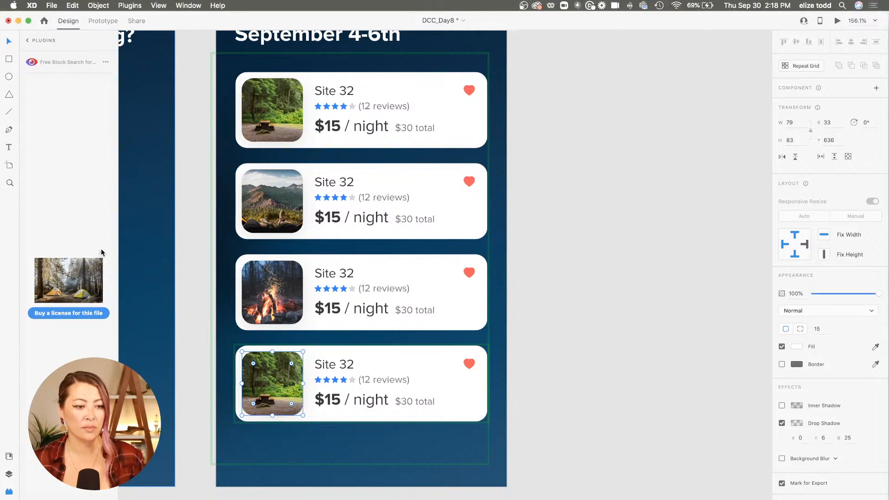
pyautogui.click(103, 254)
pyautogui.scroll(-5, 88, 283)
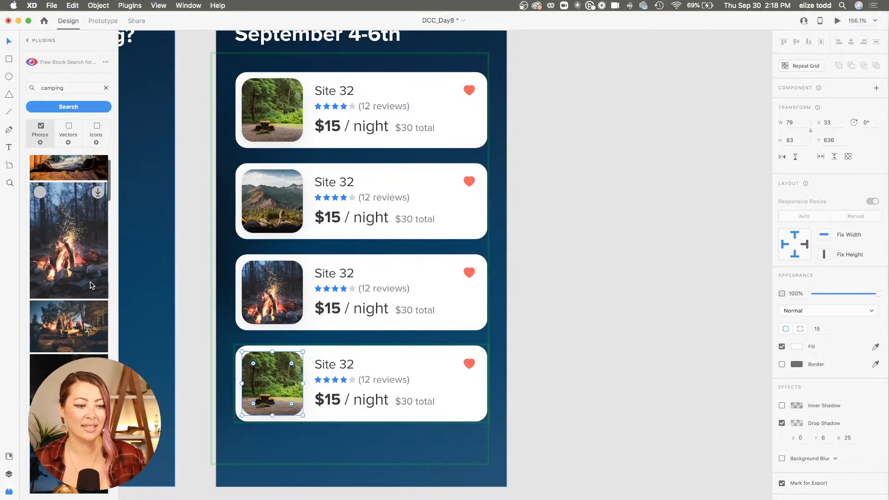
pyautogui.scroll(5, 87, 283)
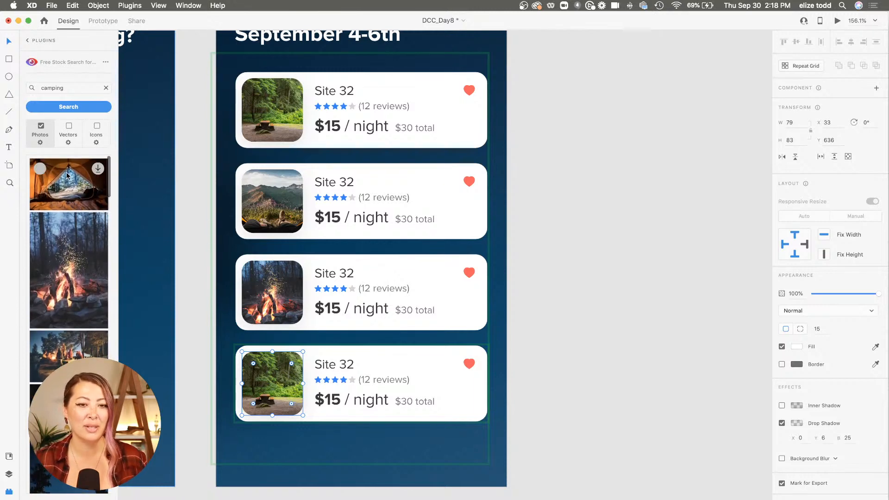
pyautogui.click(67, 175)
pyautogui.click(596, 288)
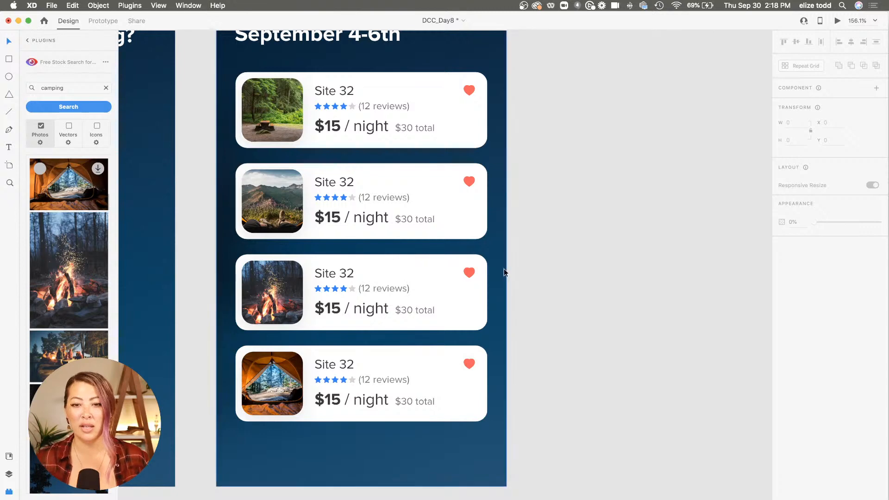
# Lower the heart icon's opacity to 29% on the second site card and 30% on the third.
pyautogui.doubleClick(469, 182)
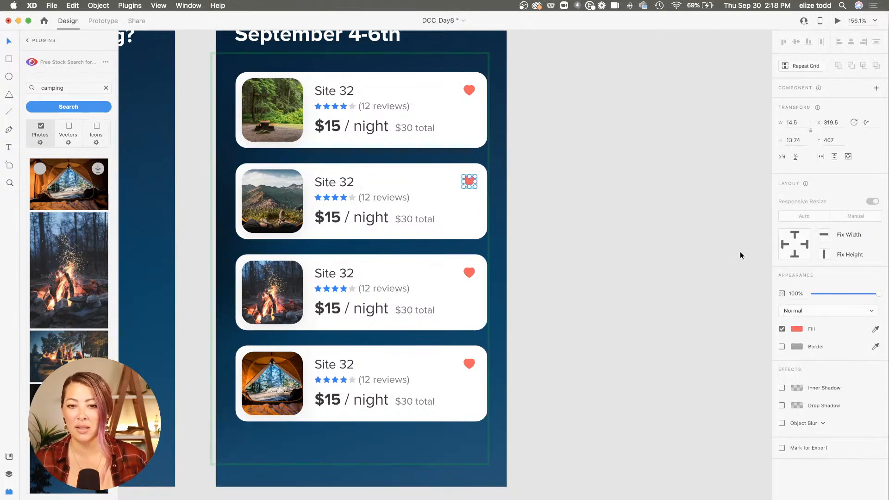
pyautogui.moveTo(851, 295); pyautogui.dragTo(834, 296)
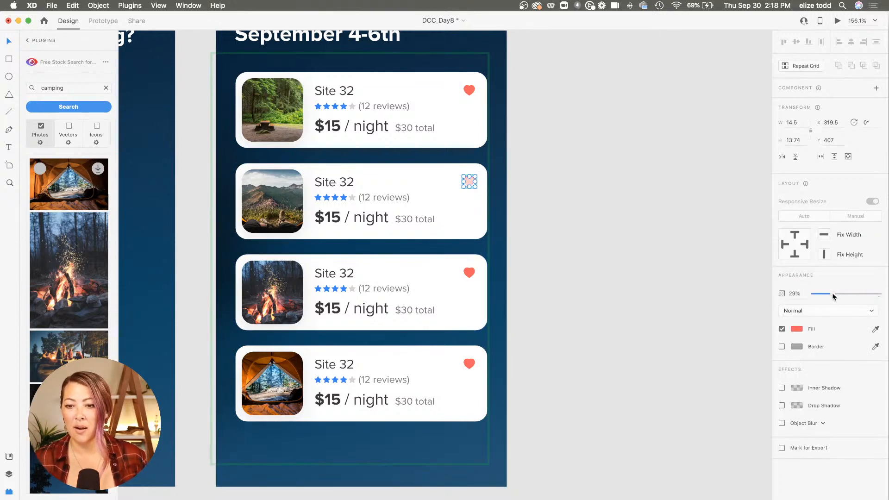
pyautogui.click(469, 273)
pyautogui.click(795, 294)
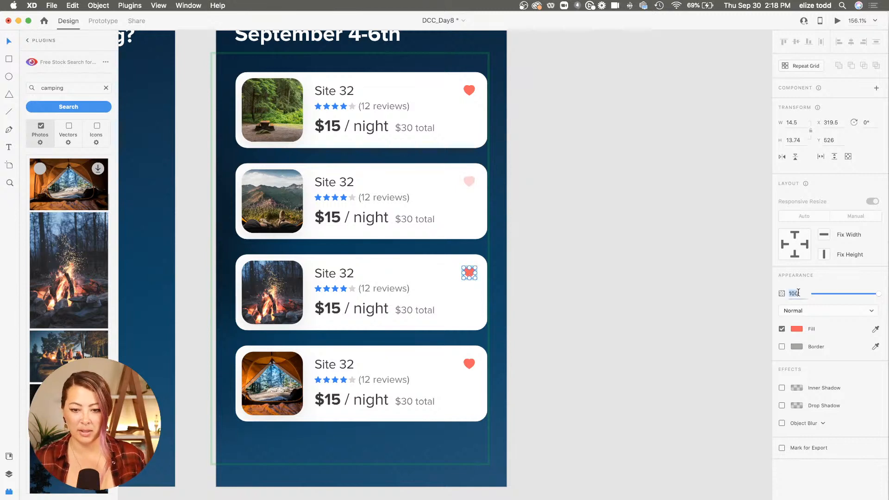
pyautogui.write('30')
pyautogui.press('Return')
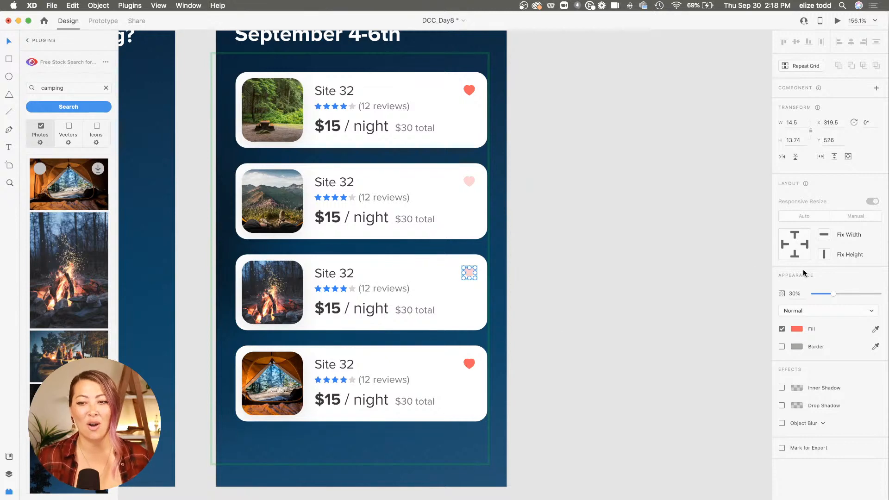
# Set the opacity of the fourth site card's heart icon to 30%.
pyautogui.click(469, 365)
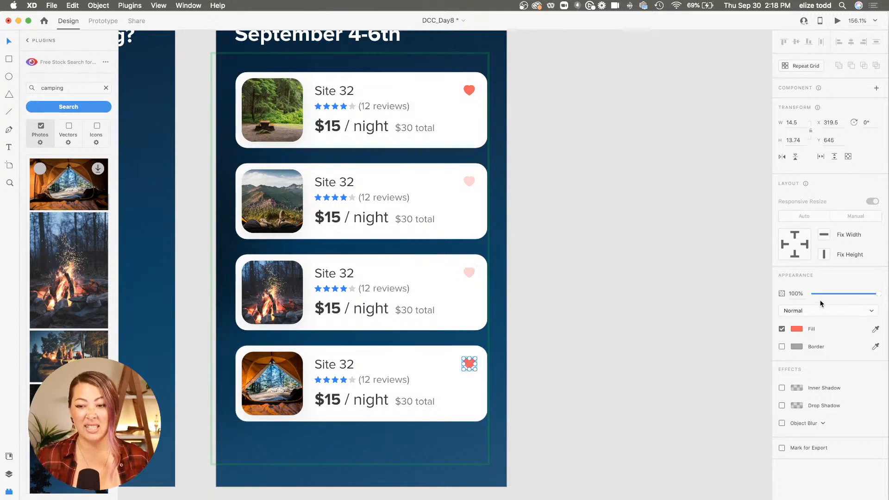
pyautogui.click(799, 296)
pyautogui.write('03')
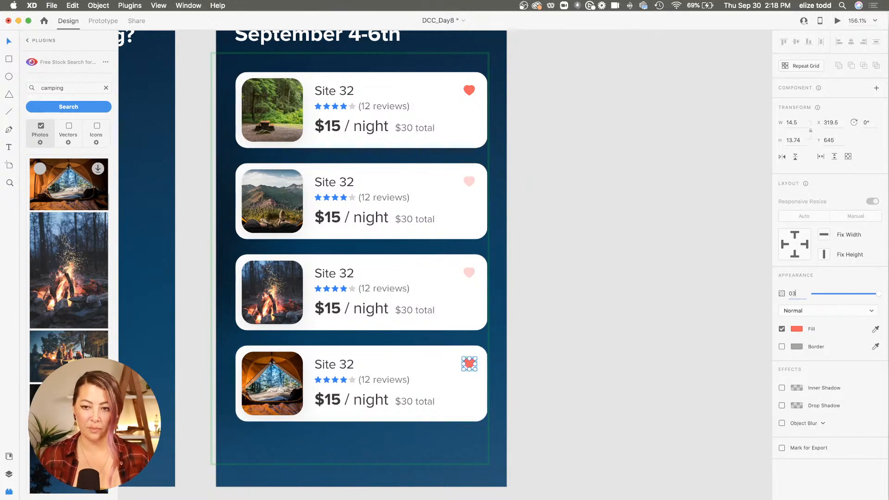
pyautogui.press('Return')
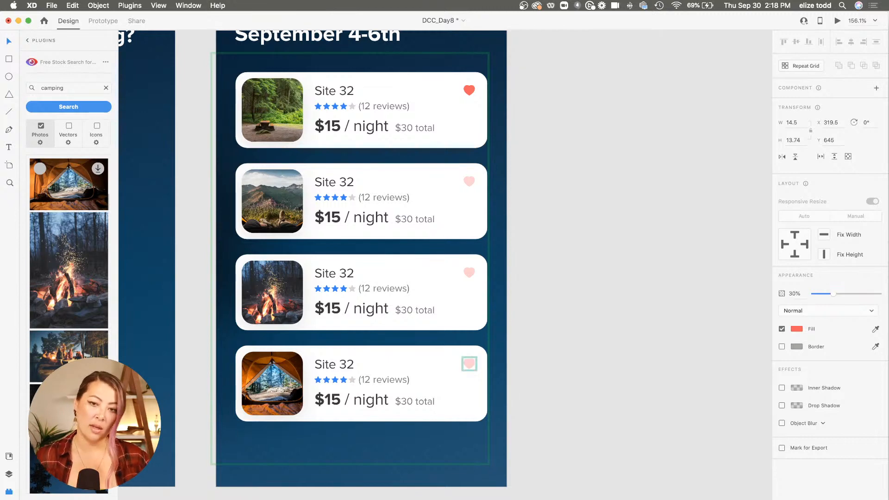
pyautogui.click(622, 305)
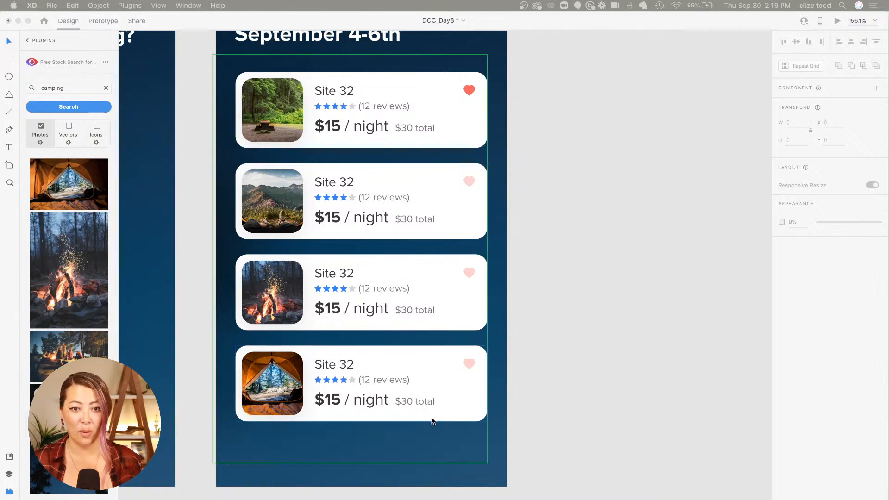
# Space out the lower row of artboards by moving the listening screen to X 2141 and the results screen to X 2593.
pyautogui.click(585, 422)
pyautogui.scroll(-5, 585, 421)
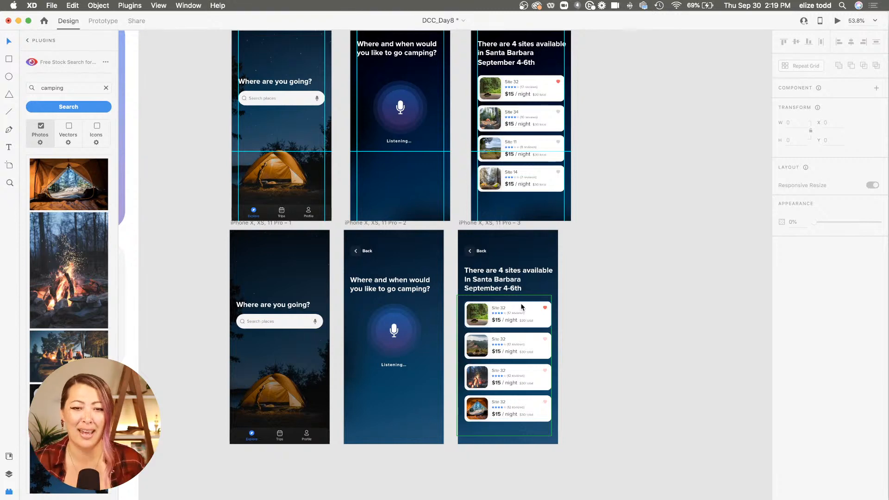
pyautogui.scroll(2, 292, 273)
pyautogui.scroll(-3, 287, 276)
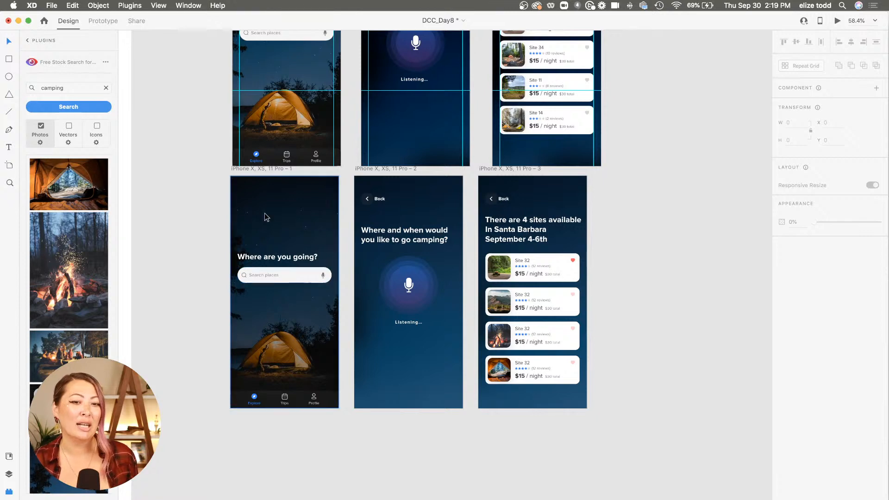
pyautogui.moveTo(376, 173); pyautogui.dragTo(382, 170)
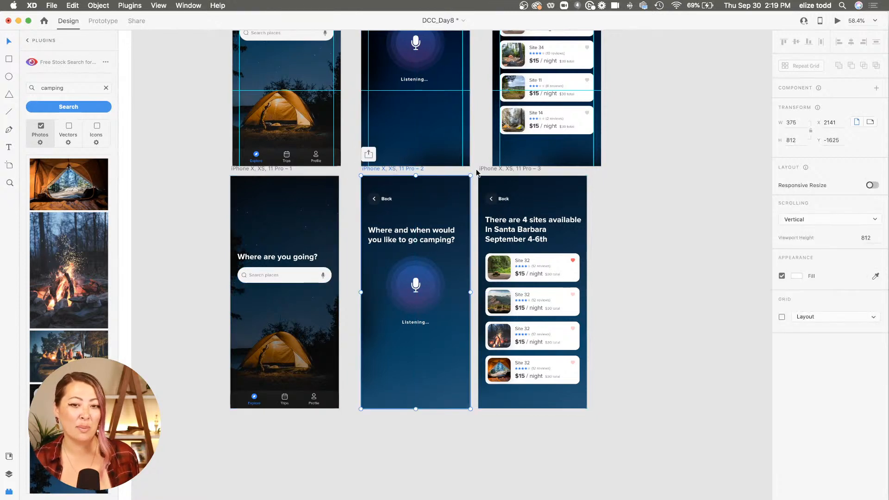
pyautogui.moveTo(496, 169); pyautogui.dragTo(506, 173)
pyautogui.scroll(3, 341, 268)
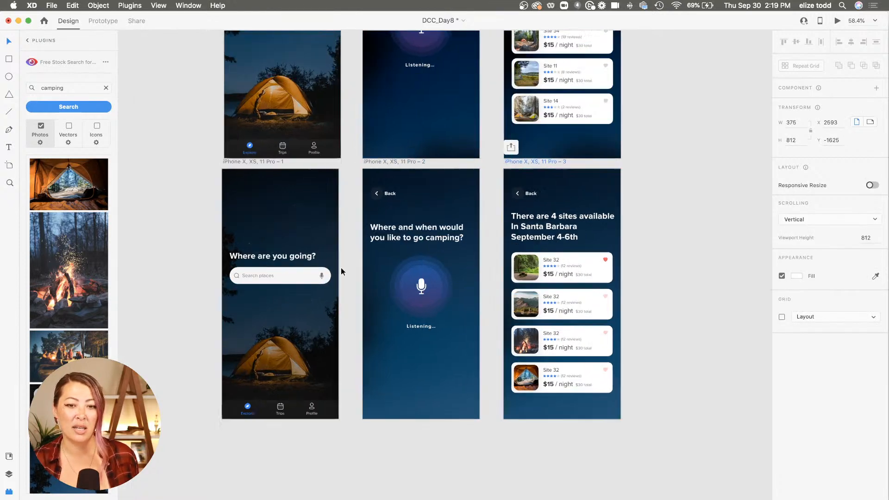
pyautogui.scroll(-3, 624, 252)
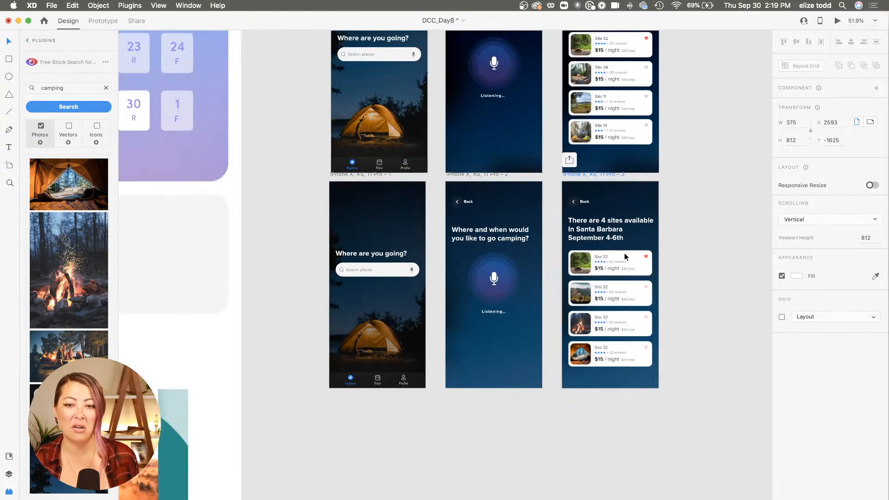
pyautogui.click(718, 257)
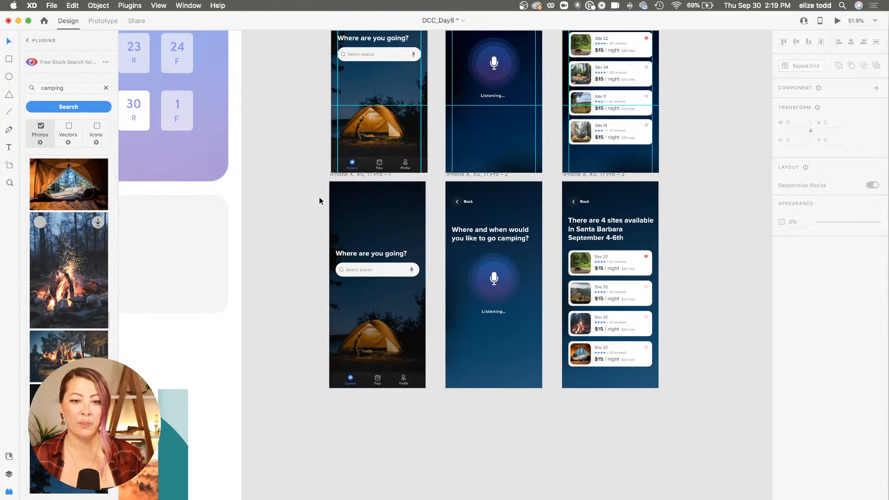
# In prototype mode, link the microphone icon in the lower home screen's search bar to the iPhone X, XS, 11 Pro – 2 artboard.
pyautogui.scroll(5, 318, 197)
pyautogui.hscroll(2, 319, 196)
pyautogui.scroll(-1, 318, 196)
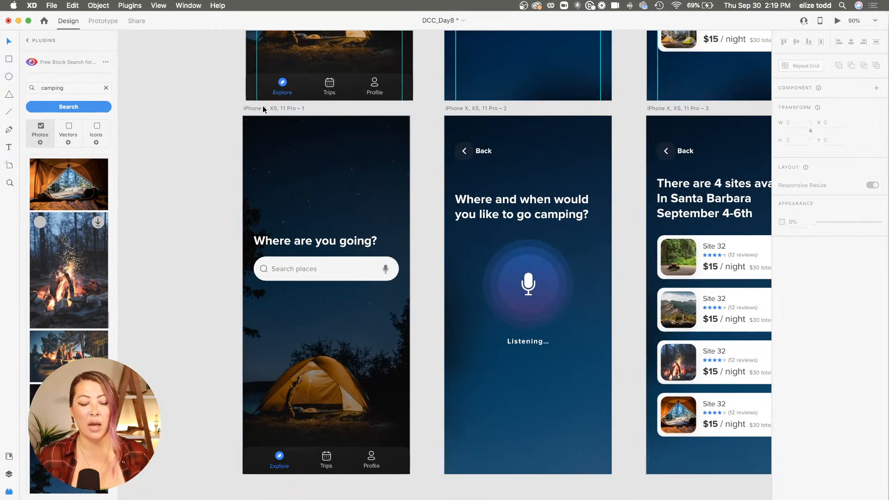
pyautogui.click(263, 106)
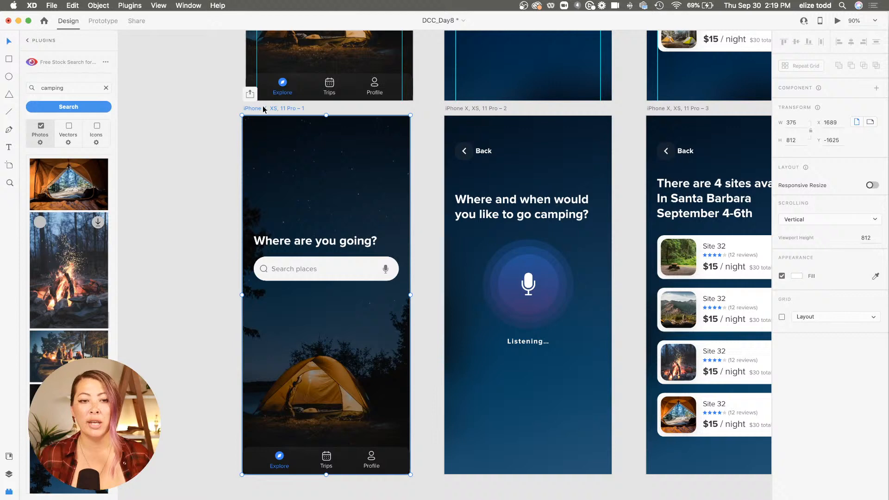
pyautogui.click(103, 21)
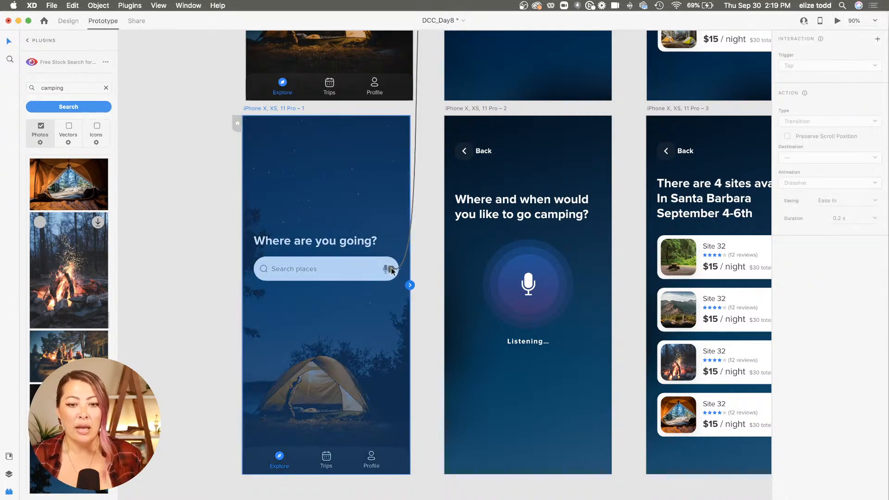
pyautogui.moveTo(392, 268); pyautogui.dragTo(470, 274)
pyautogui.scroll(8, 346, 272)
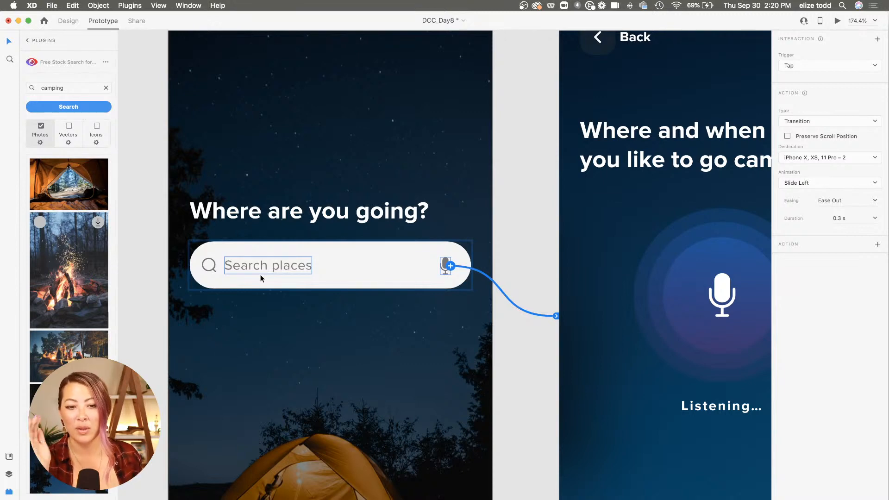
pyautogui.scroll(-6, 261, 274)
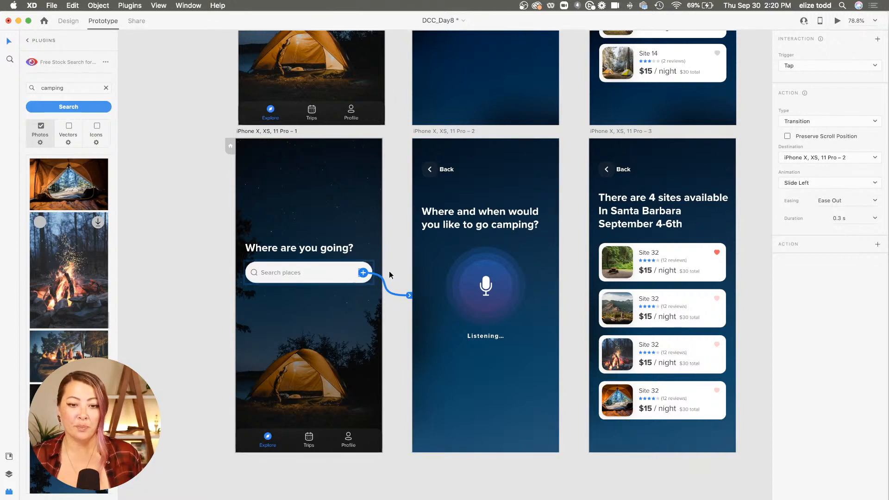
pyautogui.scroll(3, 446, 242)
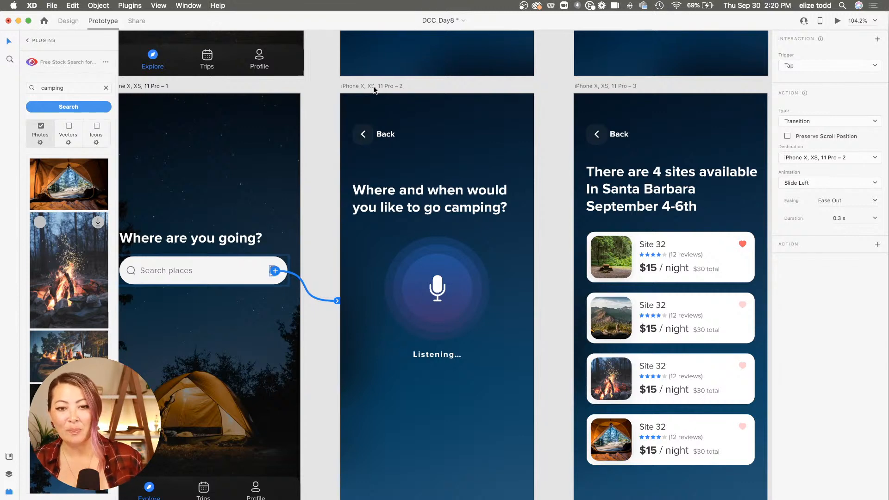
pyautogui.click(374, 86)
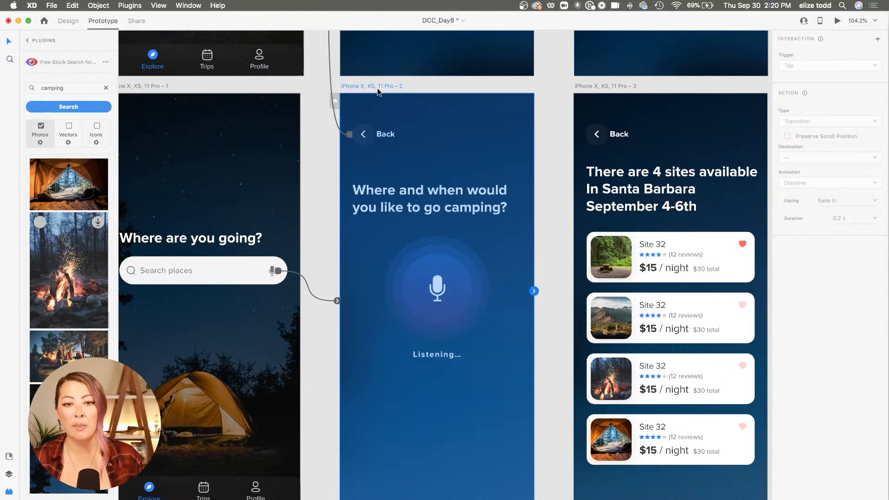
pyautogui.click(534, 291)
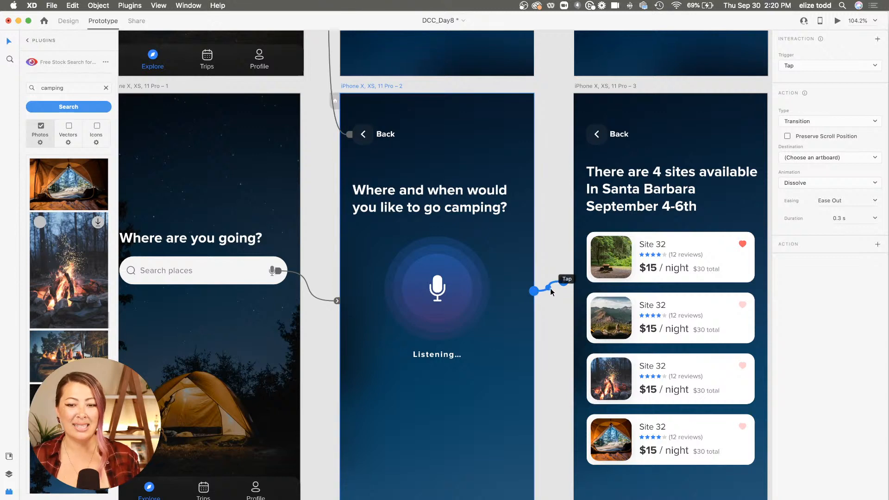
pyautogui.click(545, 247)
pyautogui.press('super+z')
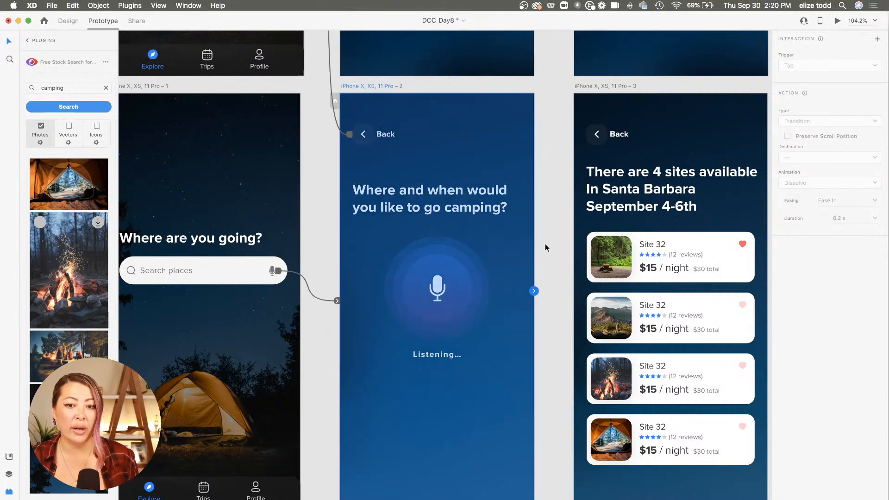
pyautogui.moveTo(535, 291); pyautogui.dragTo(639, 167)
pyautogui.press('super+z')
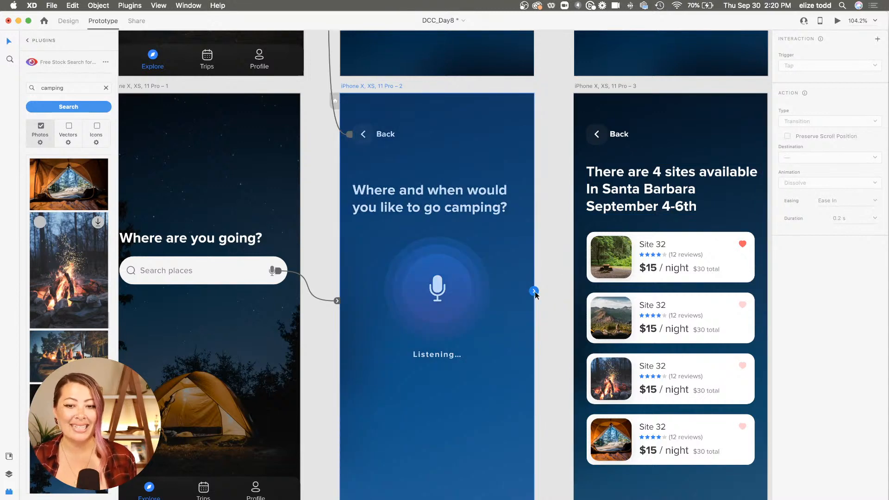
# Add an interaction to the iPhone X, XS, 11 Pro – 2 artboard with a Time trigger and a 0.2 s delay.
pyautogui.click(534, 292)
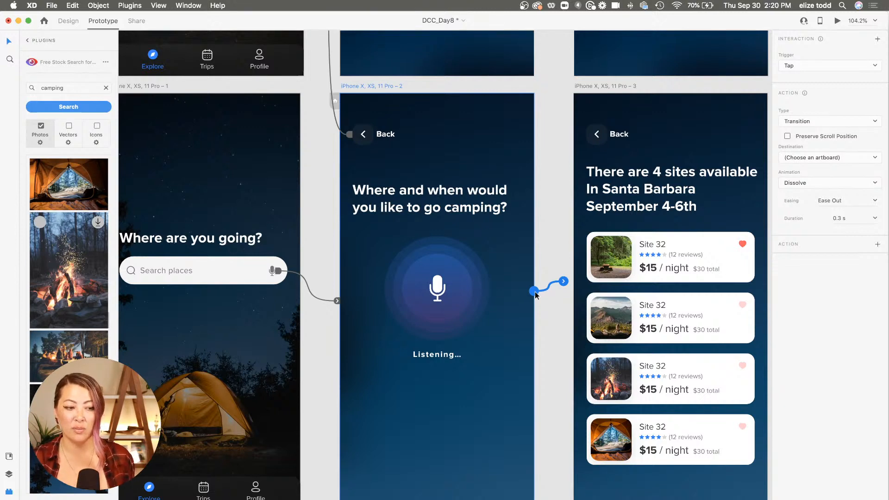
pyautogui.click(813, 66)
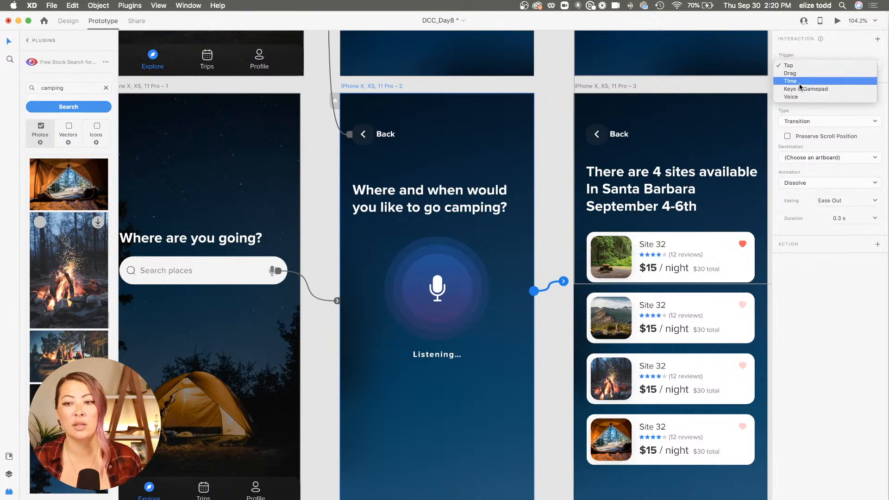
pyautogui.click(800, 82)
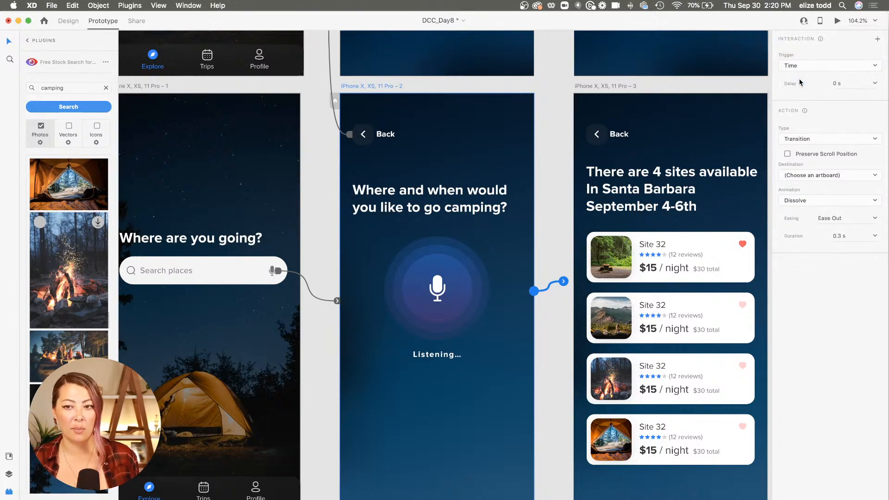
pyautogui.click(858, 83)
pyautogui.write('0.2')
pyautogui.press('Return')
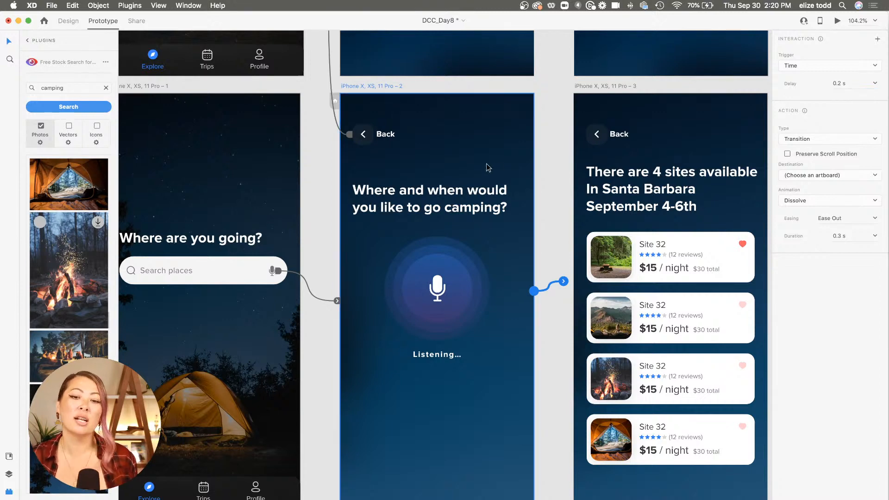
# Set the timed interaction's action type to Speech Playback with the Joanna voice.
pyautogui.click(830, 140)
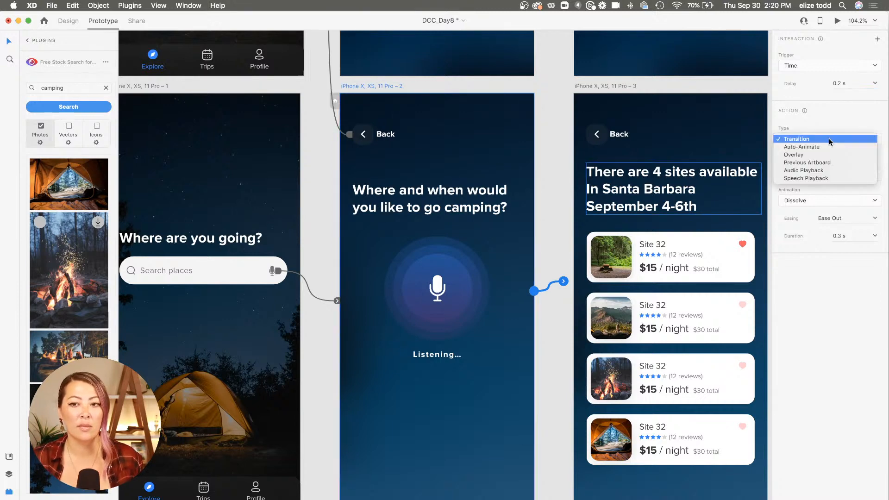
pyautogui.click(819, 179)
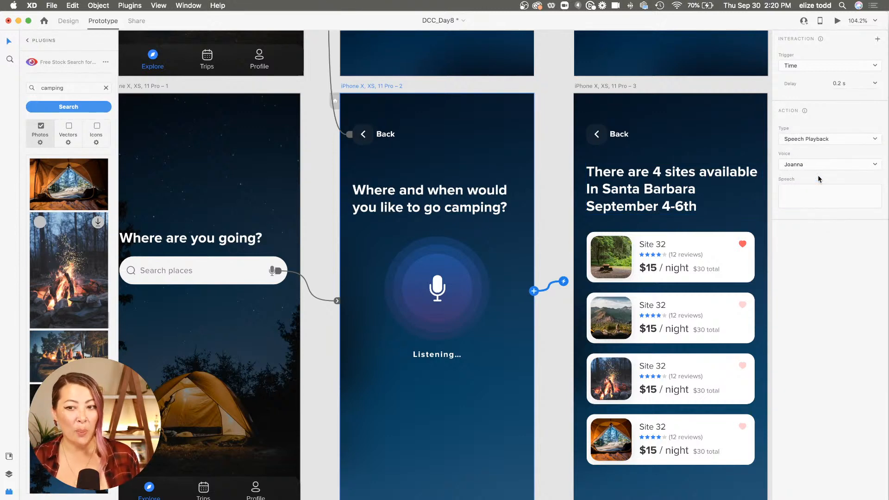
pyautogui.click(815, 170)
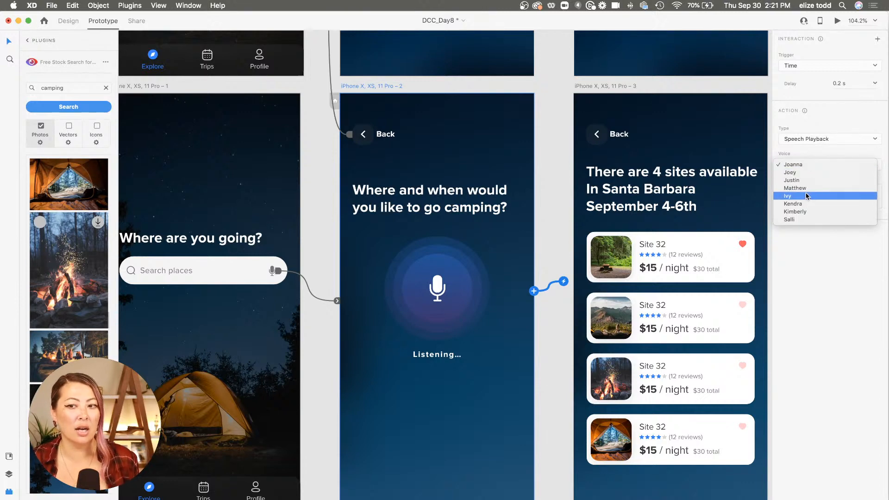
pyautogui.click(801, 158)
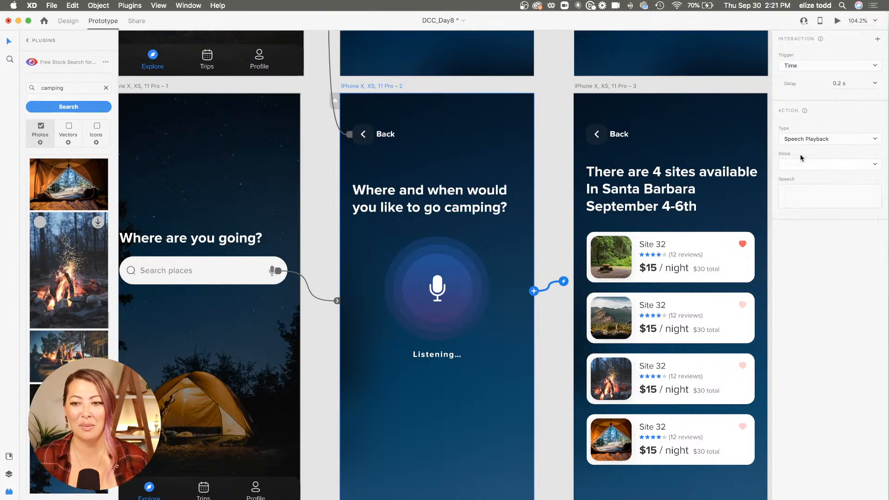
# Copy the listening screen's heading "Where and when would you like to go camping?" into the artboard's Speech Playback text.
pyautogui.tripleClick(380, 194)
pyautogui.click(444, 212)
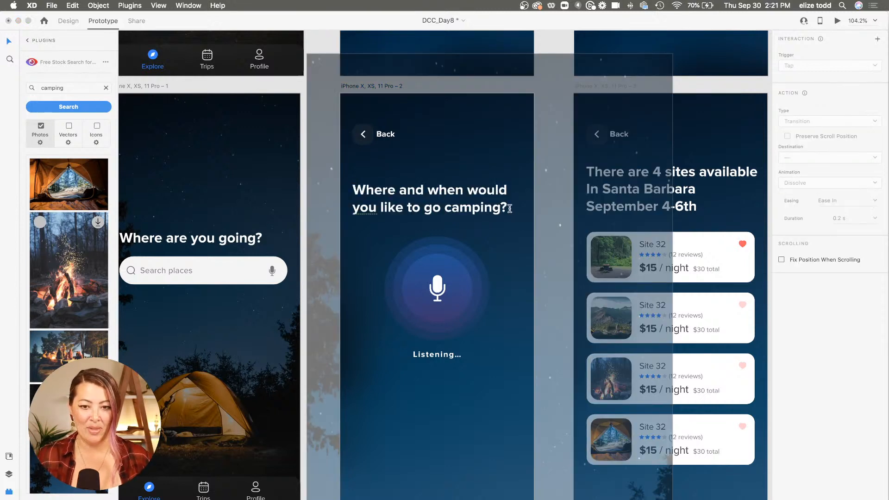
pyautogui.moveTo(508, 210); pyautogui.dragTo(319, 181)
pyautogui.press('super+c')
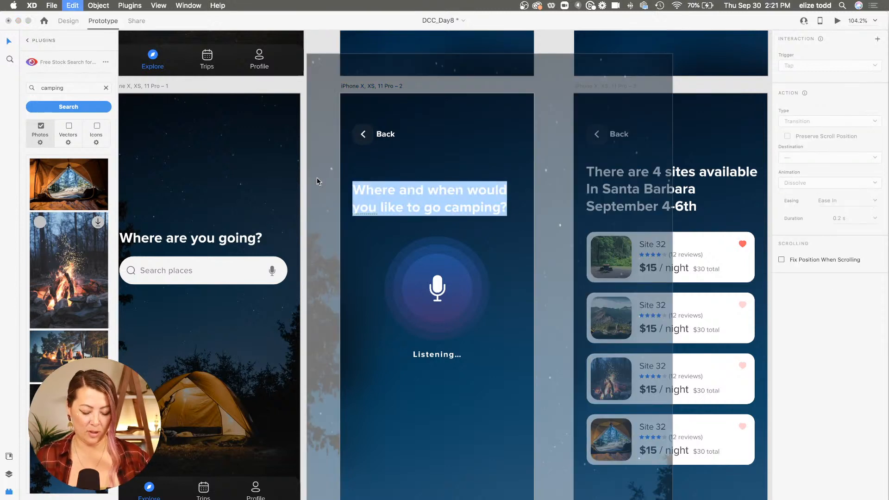
pyautogui.click(873, 306)
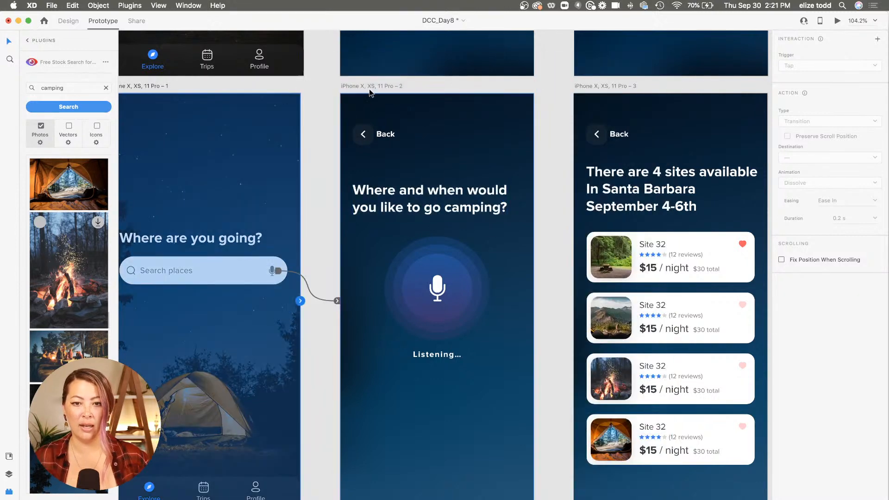
pyautogui.click(358, 88)
pyautogui.click(829, 195)
pyautogui.press('super+v')
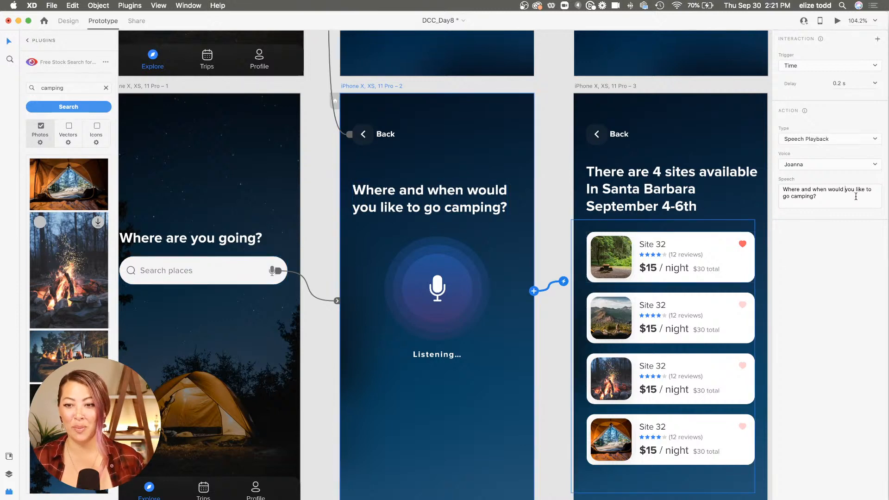
pyautogui.click(842, 200)
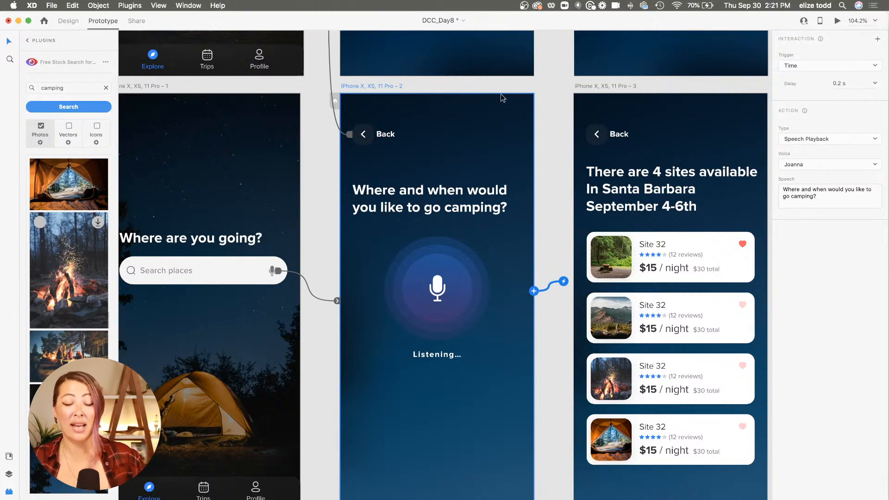
# Preview the prototype from the listening artboard to check its speech playback, and close the preview.
pyautogui.click(470, 90)
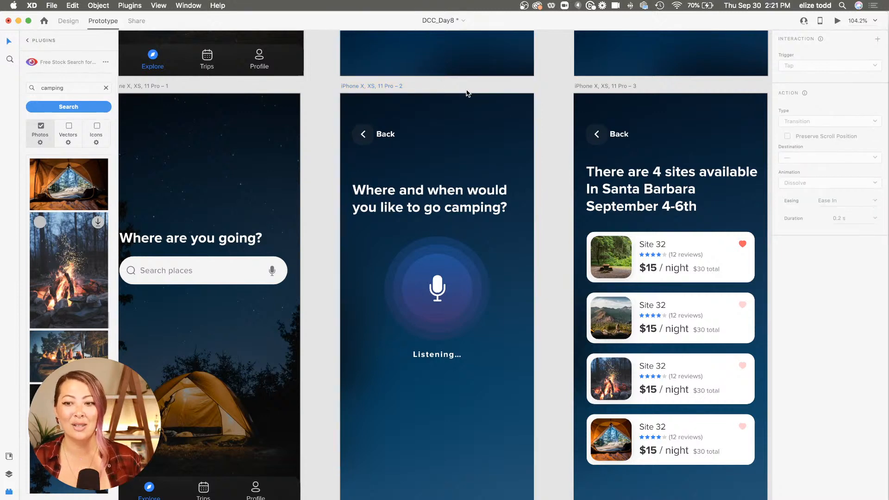
pyautogui.click(370, 86)
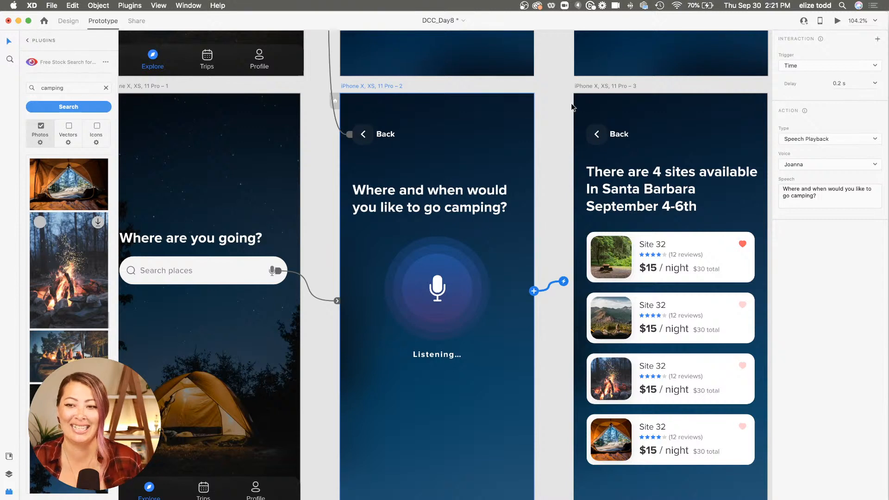
pyautogui.scroll(-1, 383, 154)
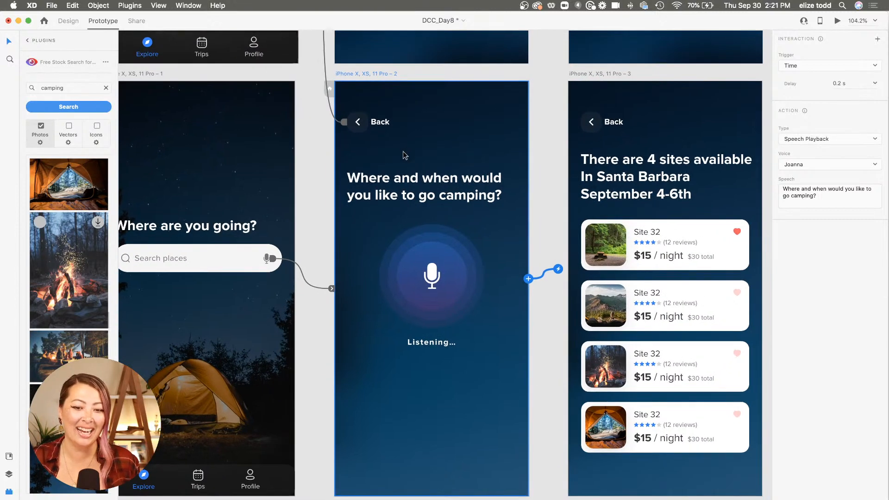
pyautogui.scroll(-3, 403, 155)
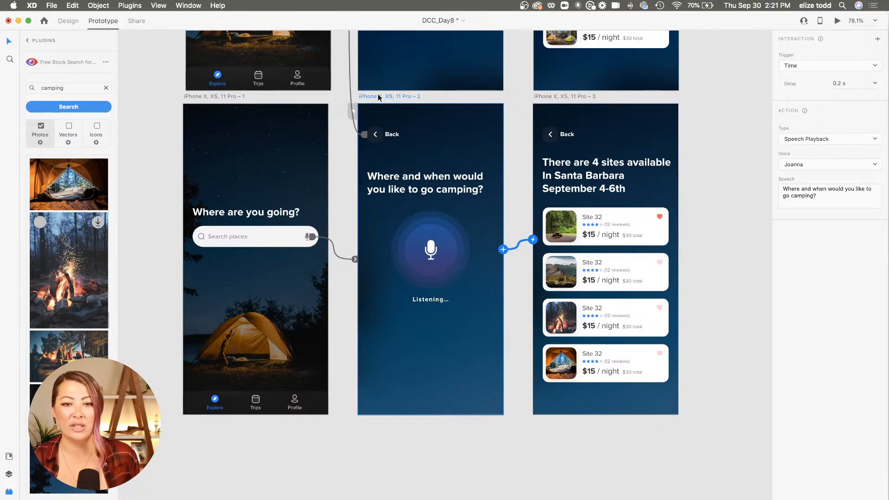
pyautogui.click(838, 21)
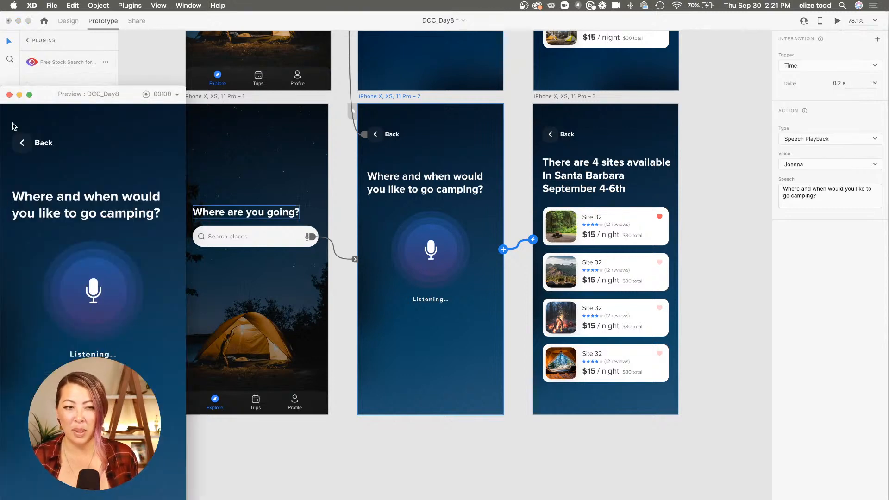
pyautogui.click(9, 95)
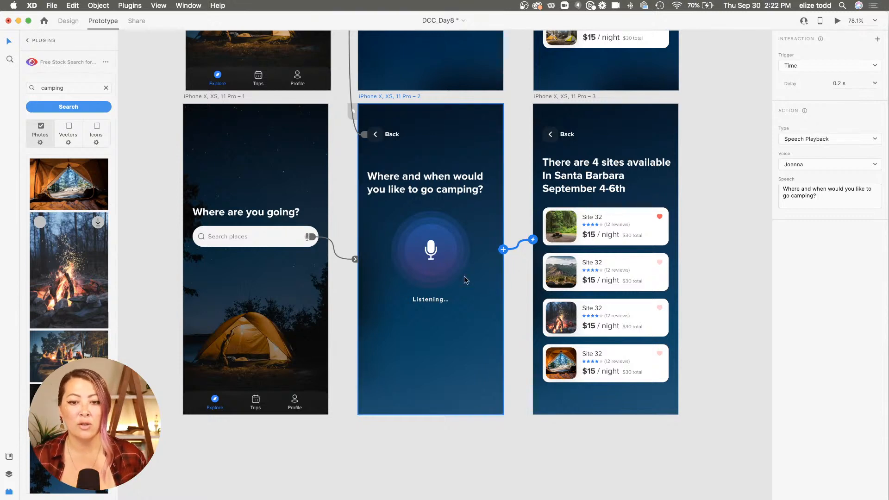
# Link the glowing microphone graphic on the listening screen to the iPhone X, XS, 11 Pro – 3 artboard.
pyautogui.click(438, 272)
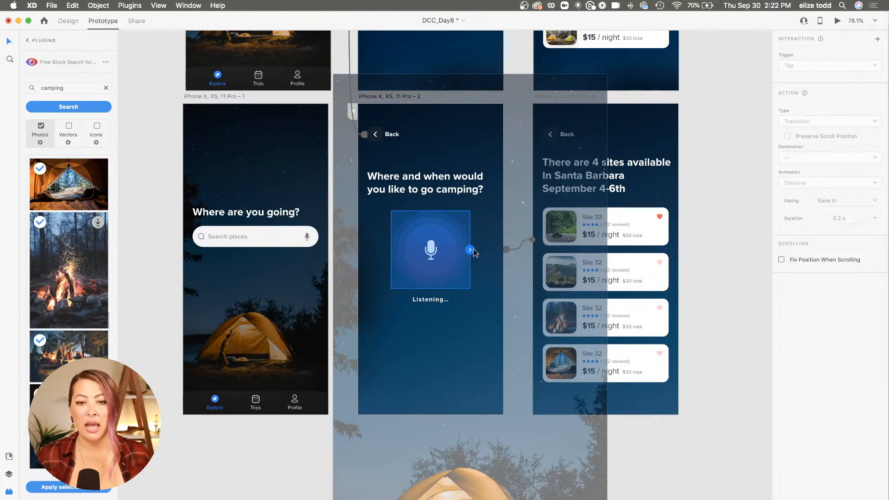
pyautogui.moveTo(475, 253); pyautogui.dragTo(653, 268)
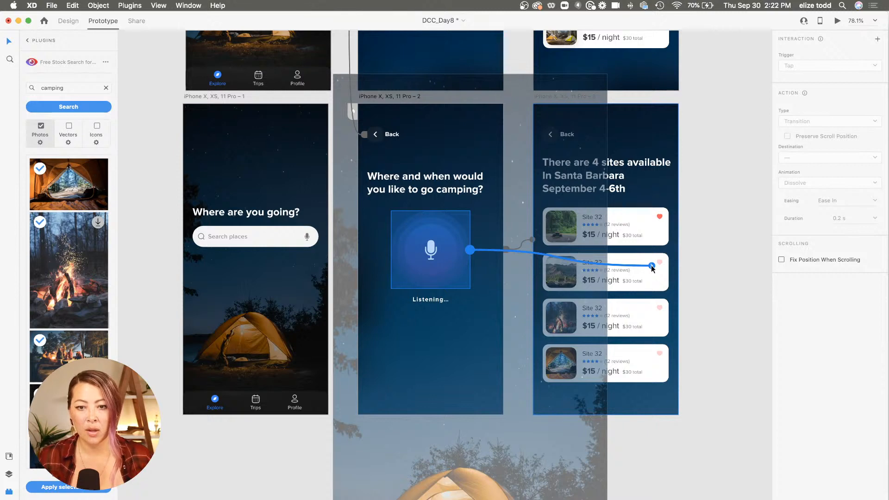
pyautogui.moveTo(652, 268); pyautogui.dragTo(653, 267)
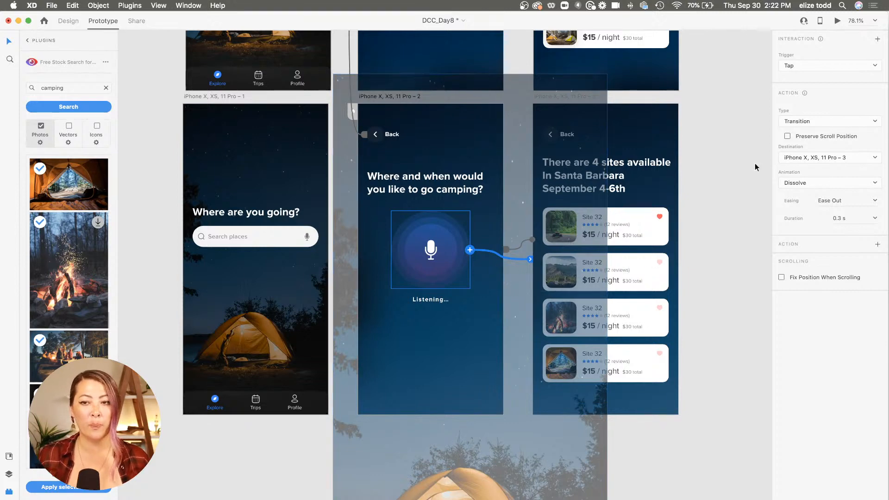
# Set the microphone graphic's interaction trigger to Voice with the command "Santa Barbara September 4th through the 6th".
pyautogui.click(818, 67)
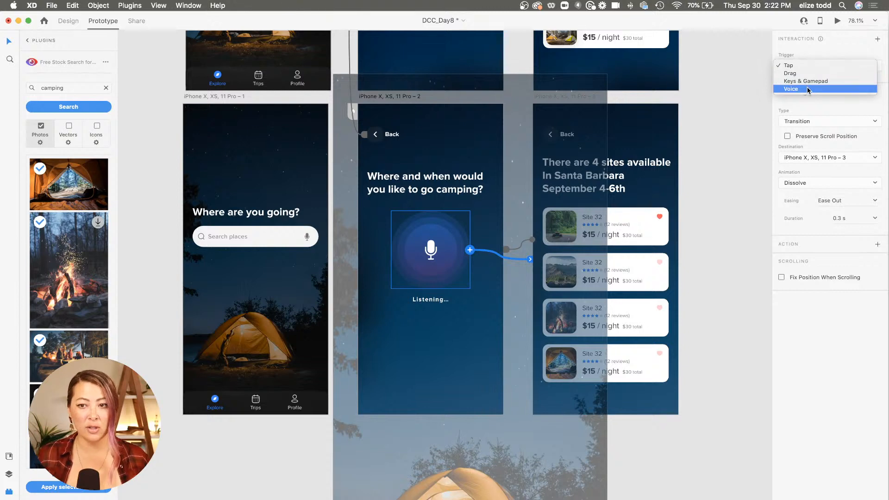
pyautogui.click(808, 89)
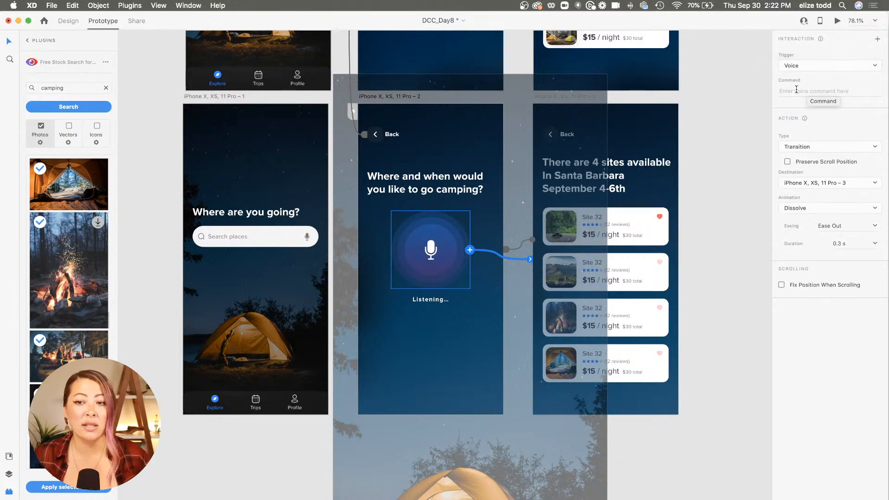
pyautogui.click(797, 91)
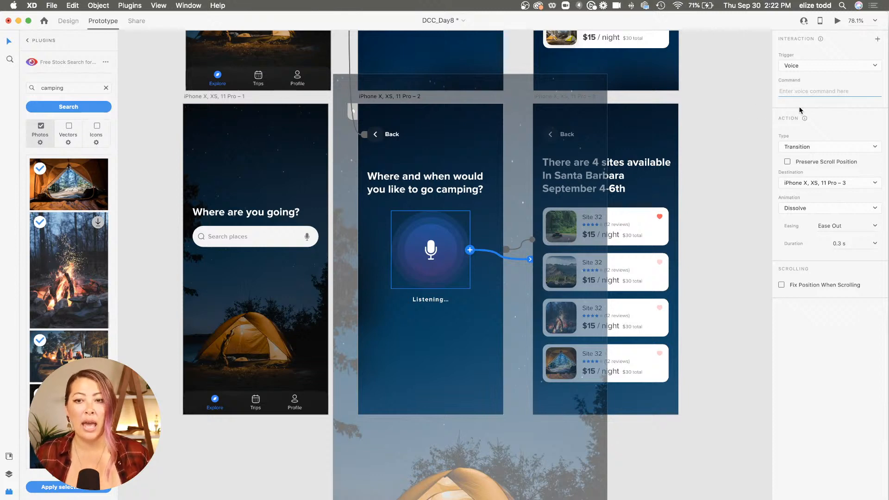
pyautogui.write('Santa Barbara')
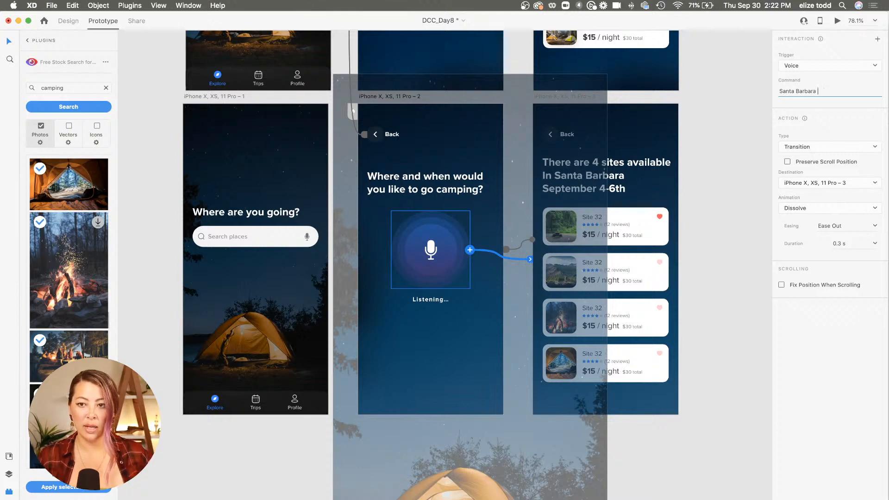
pyautogui.write('Septe')
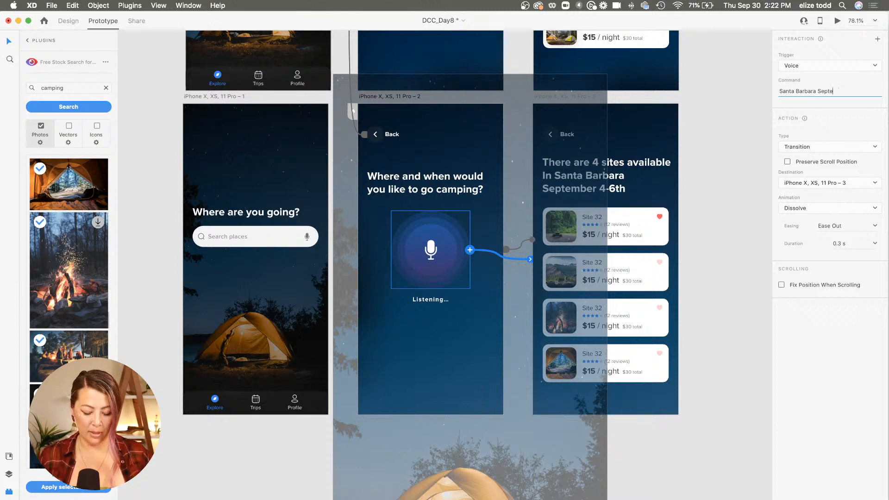
pyautogui.write('merr ')
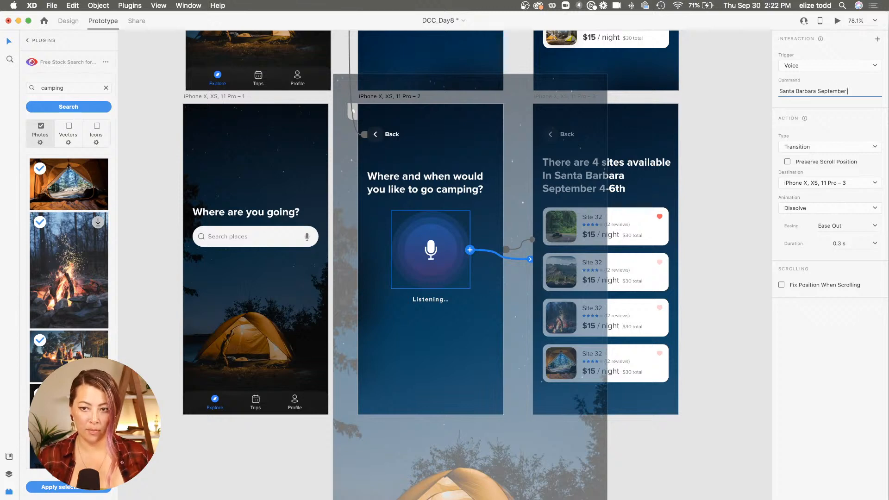
pyautogui.write('4th thro')
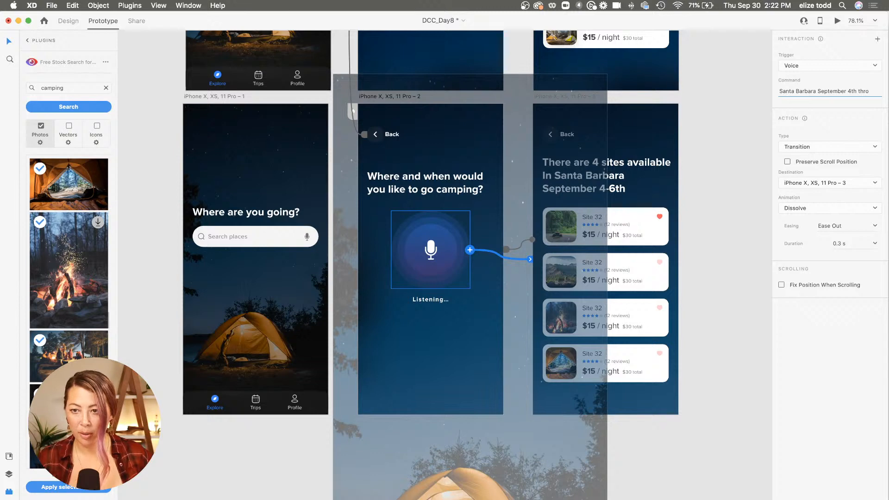
pyautogui.write('ugh the')
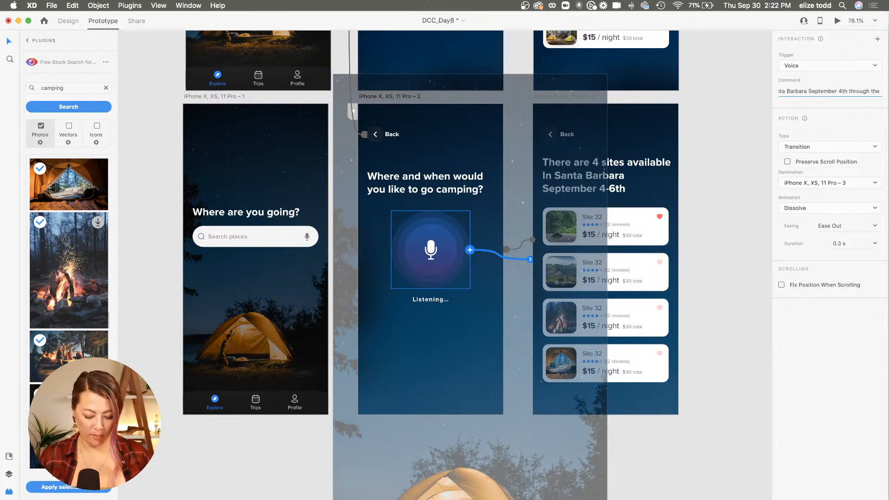
pyautogui.write(' 6th')
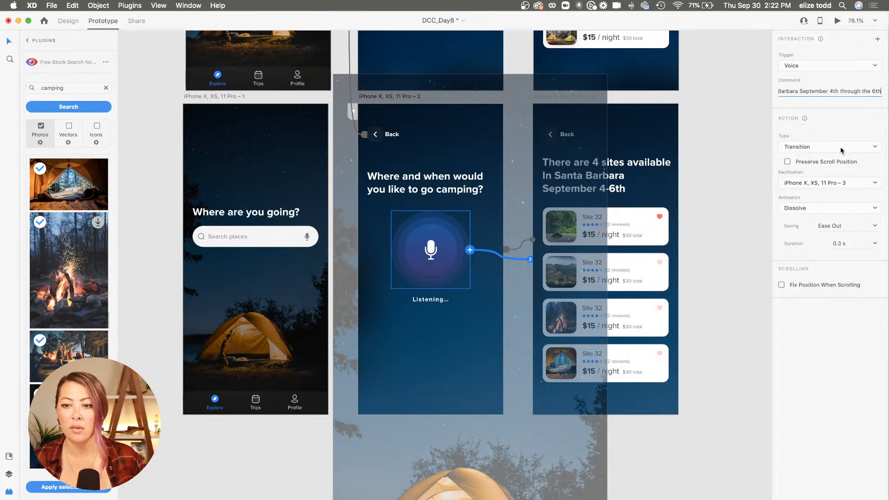
# Set the animation of the microphone graphic's voice transition to Slide Left.
pyautogui.click(816, 208)
pyautogui.click(817, 223)
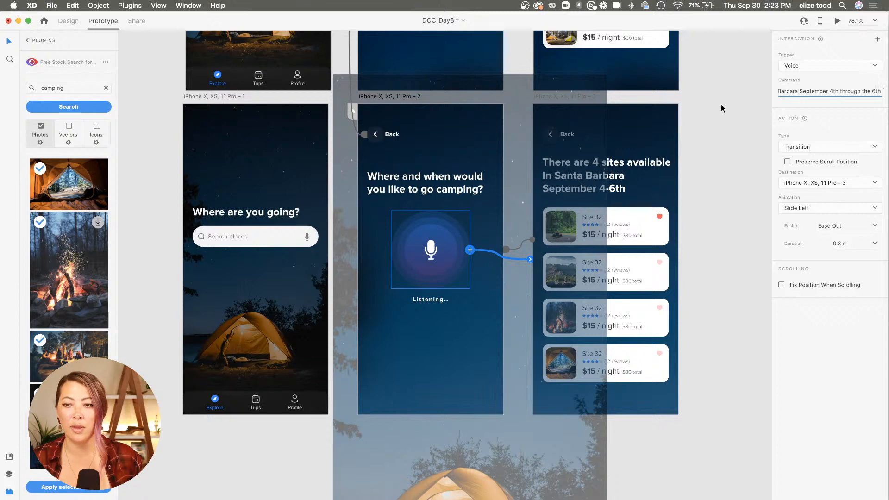
pyautogui.press('Return')
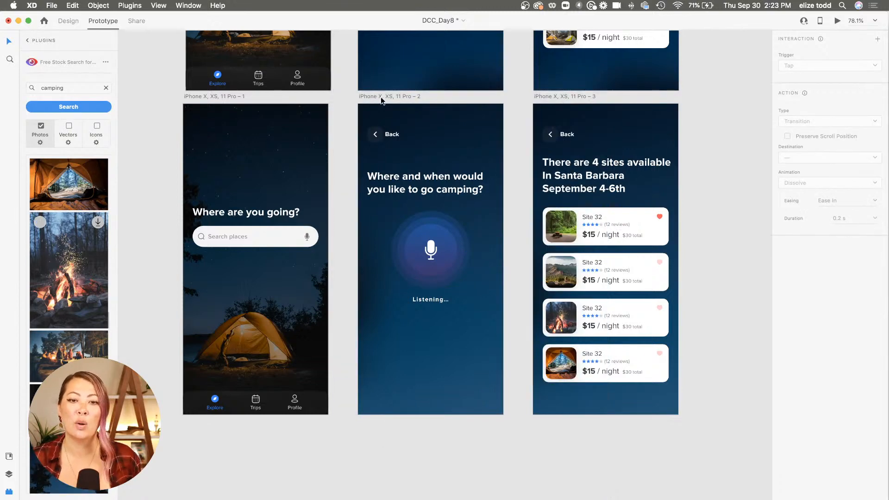
# Preview the prototype from the listening artboard to test the voice command, and close the preview.
pyautogui.click(381, 97)
pyautogui.click(837, 21)
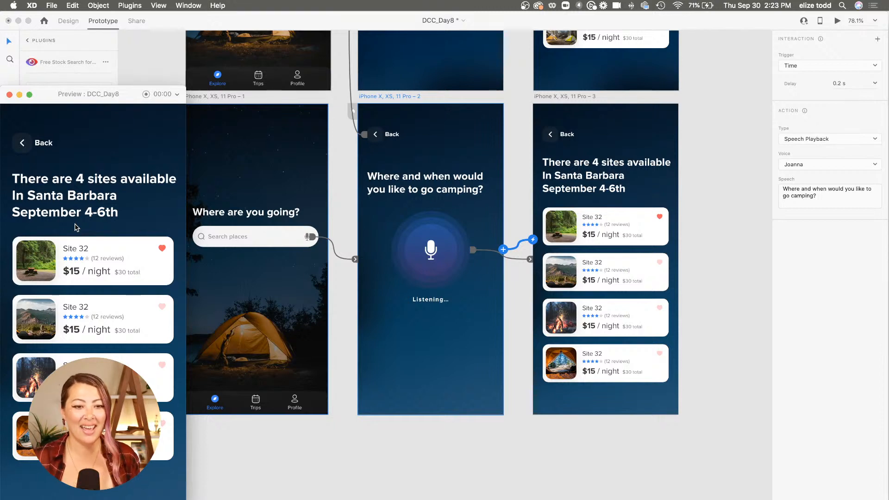
pyautogui.click(9, 95)
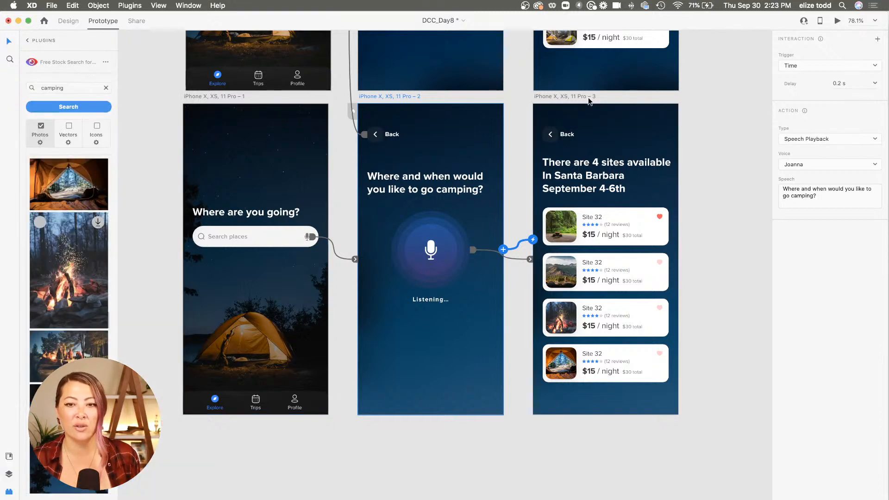
# Add an interaction to the iPhone X, XS, 11 Pro – 3 artboard with a Time trigger and a 0.2 s delay.
pyautogui.click(568, 96)
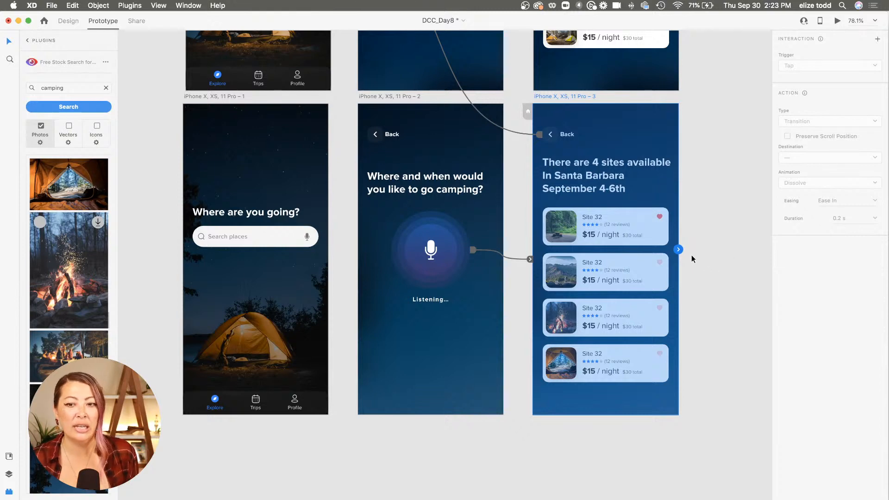
pyautogui.click(679, 250)
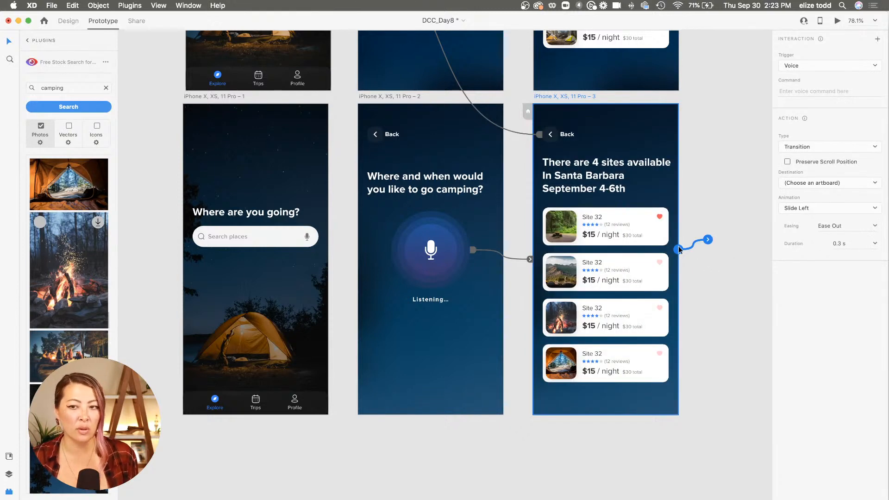
pyautogui.click(815, 65)
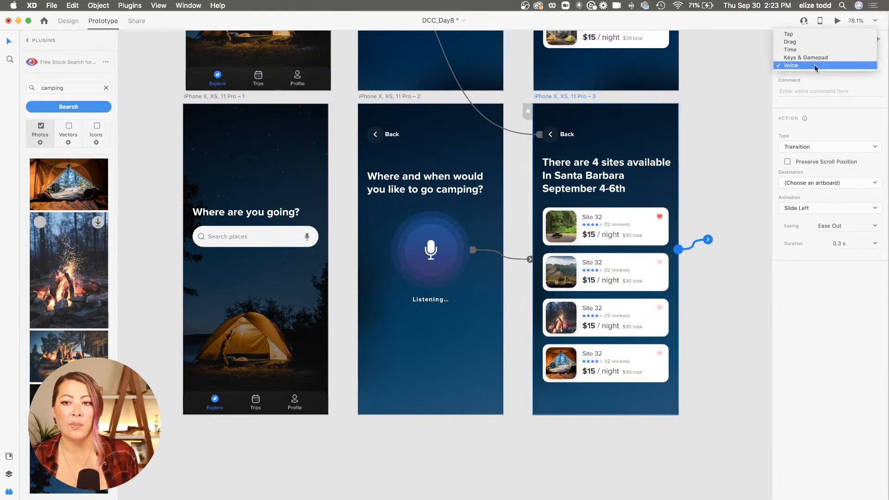
pyautogui.click(811, 52)
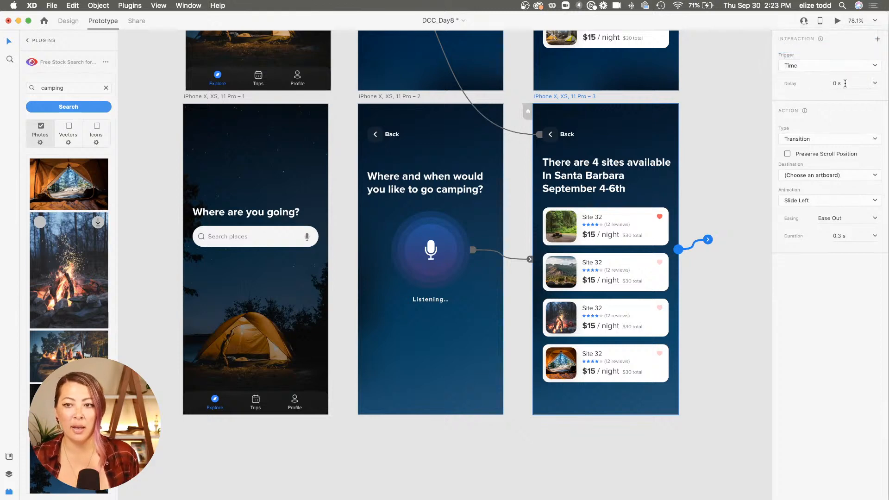
pyautogui.click(852, 82)
pyautogui.write('.2')
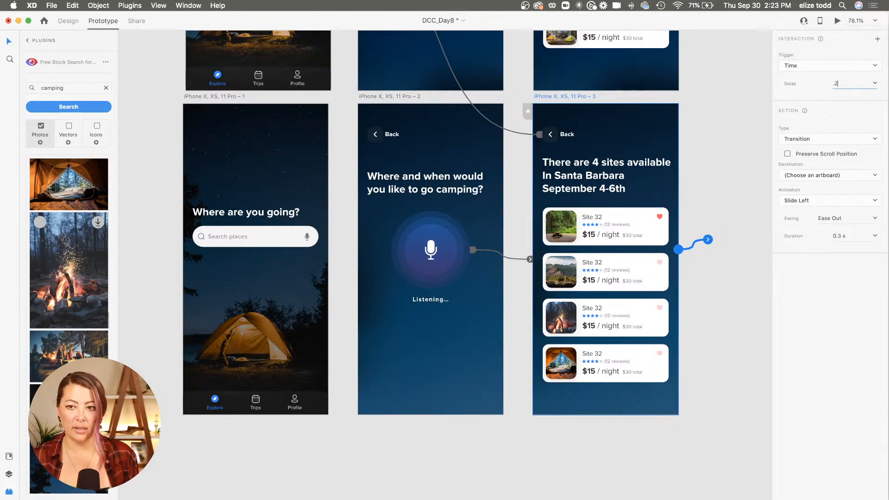
# Set the results artboard's timed action to Speech Playback with the text "Here are the 4 sites available".
pyautogui.click(834, 141)
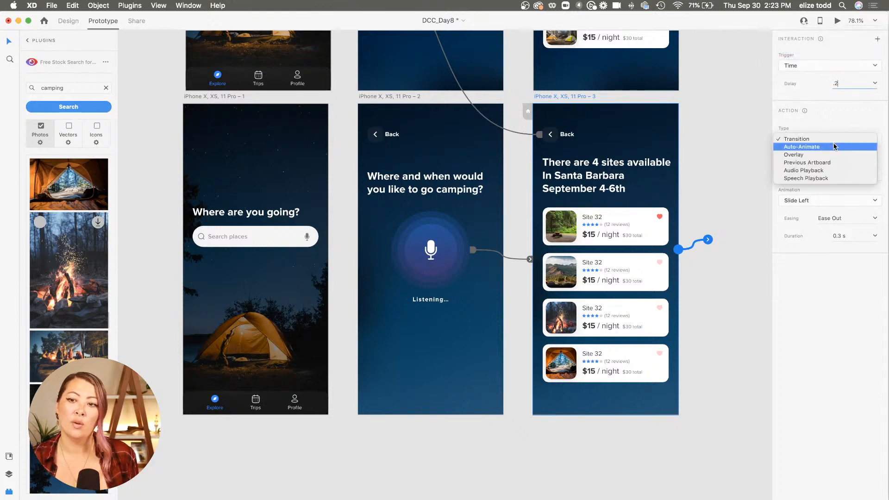
pyautogui.click(820, 178)
pyautogui.click(807, 198)
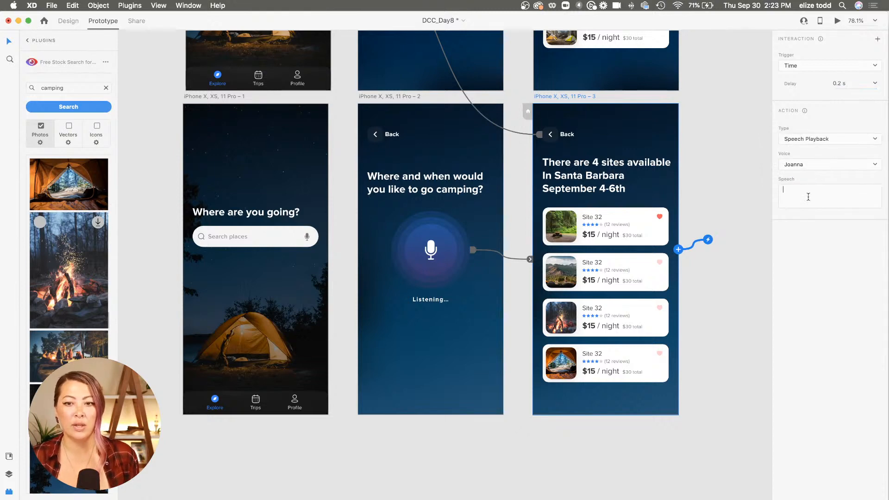
pyautogui.write('HEre')
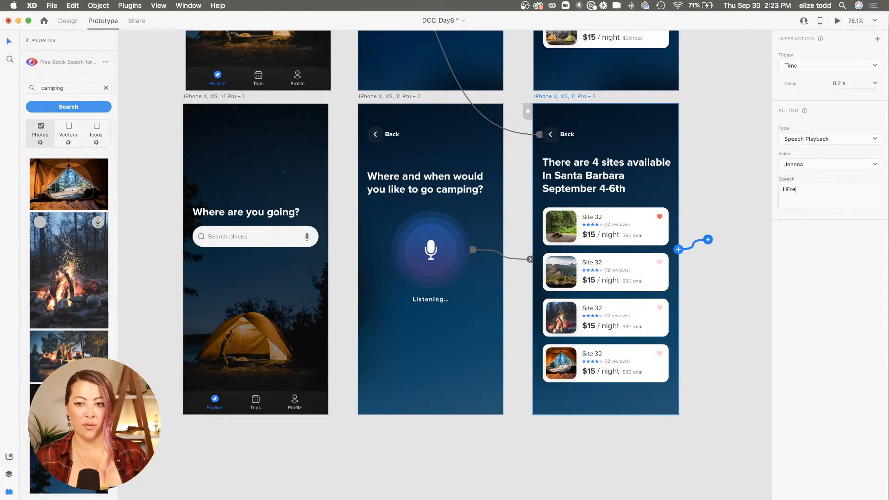
pyautogui.press('BackSpace')
pyautogui.press('BackSpace')
pyautogui.press('BackSpace')
pyautogui.write('ere are the ')
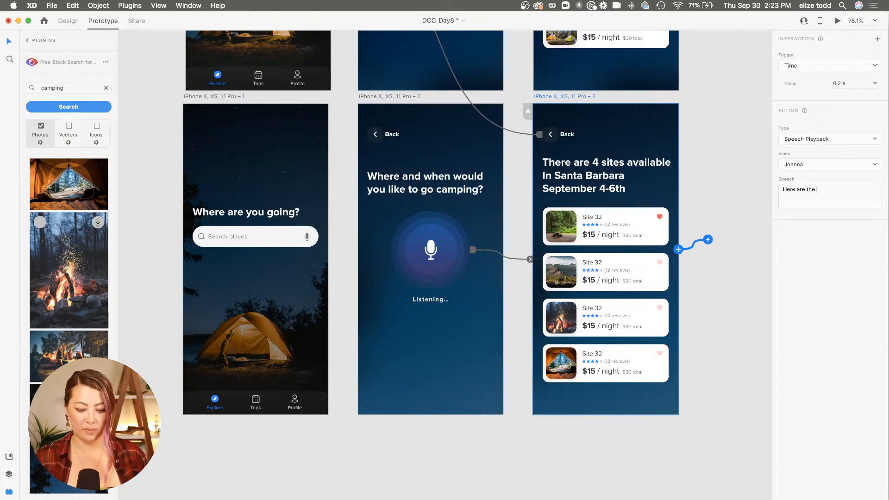
pyautogui.write('4 sites availa')
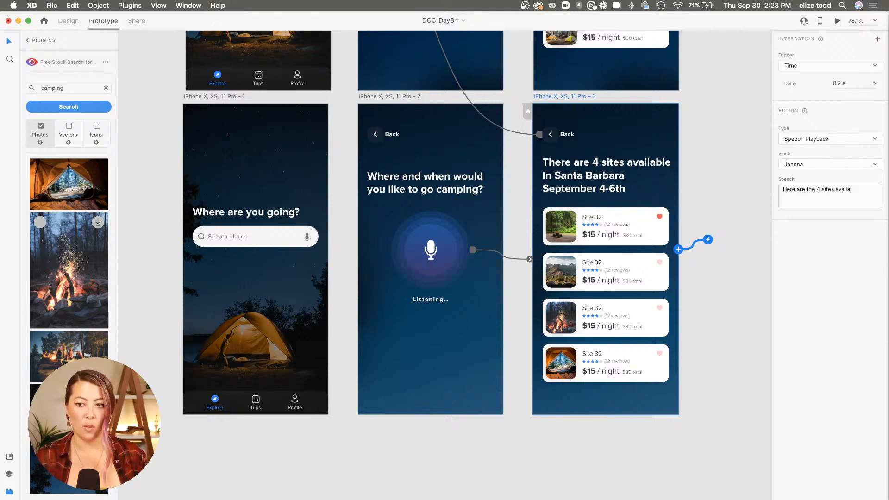
pyautogui.write('ble')
pyautogui.press('Return')
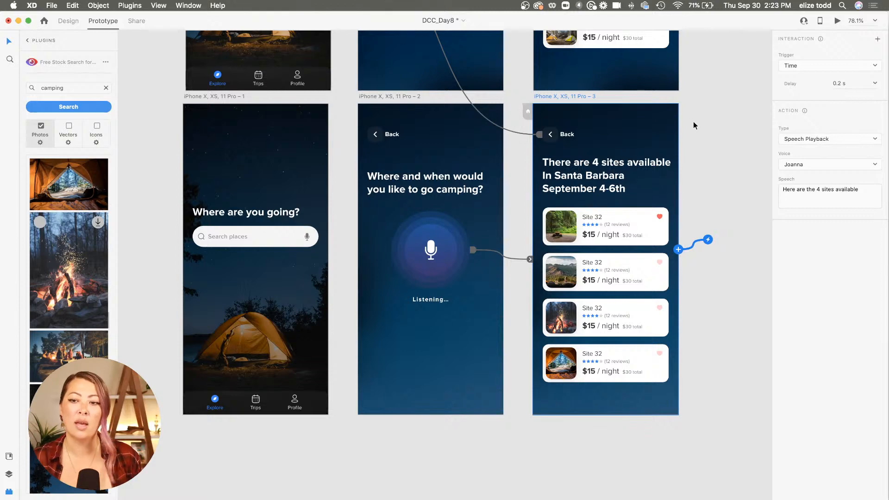
# Preview the prototype from the results artboard to check its speech playback, and close the preview.
pyautogui.click(550, 95)
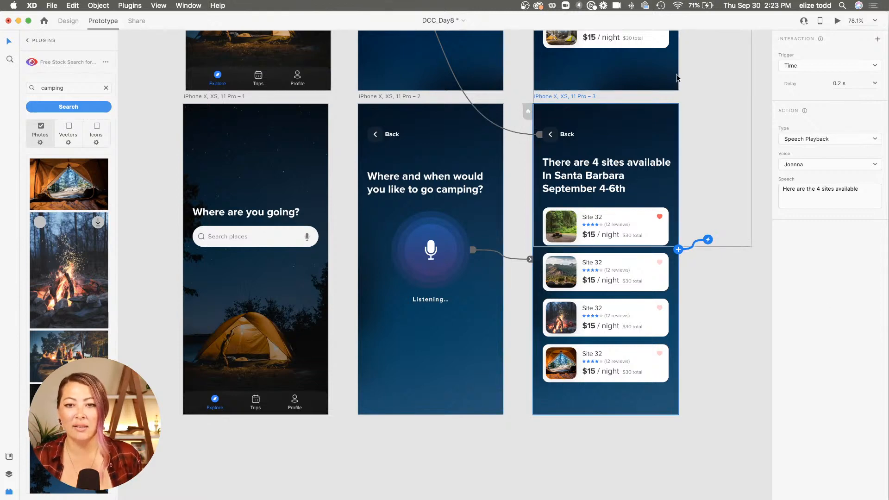
pyautogui.click(838, 20)
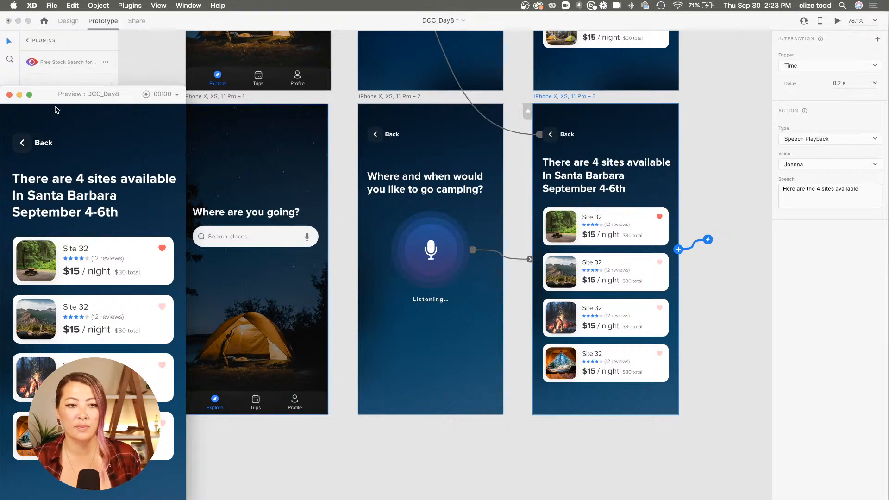
pyautogui.click(10, 95)
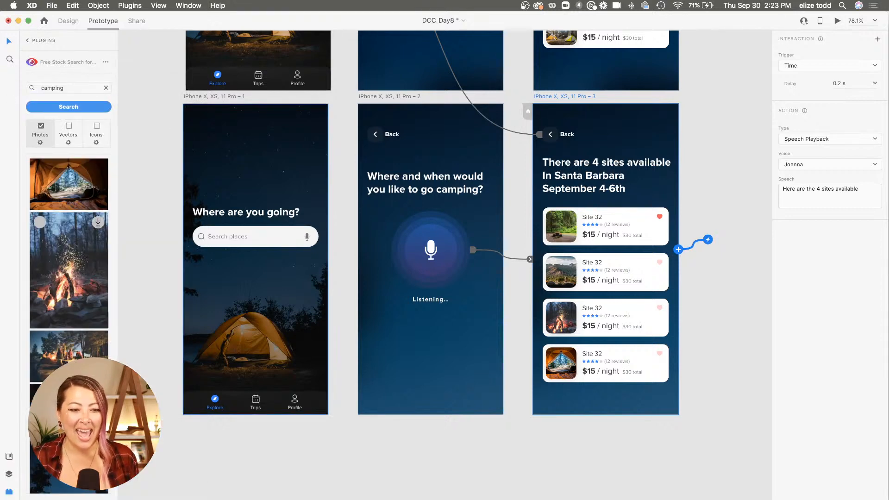
pyautogui.click(705, 288)
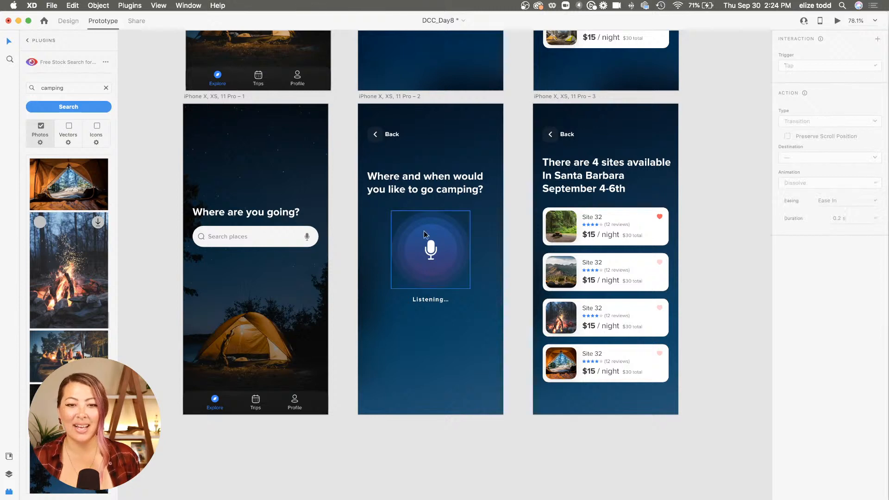
# Close the stock photo search plugin to free up the canvas around the artboards.
pyautogui.scroll(-5, 423, 231)
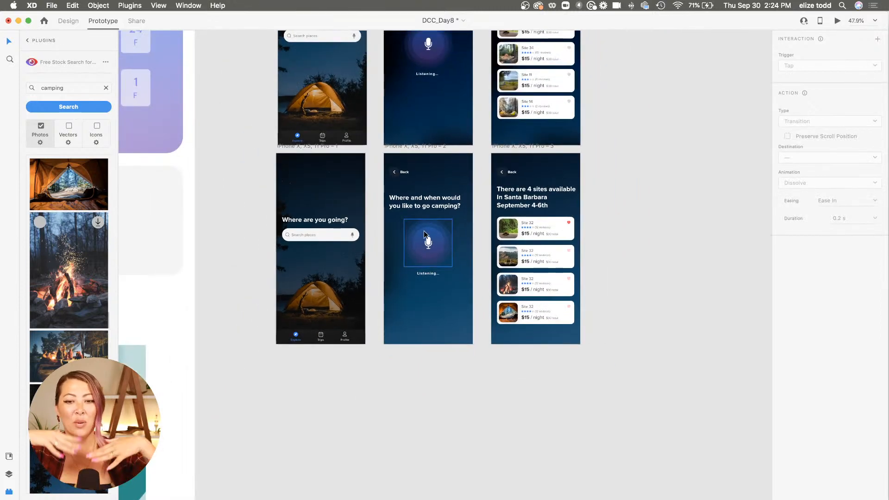
pyautogui.scroll(-5, 643, 239)
pyautogui.hscroll(4, 643, 240)
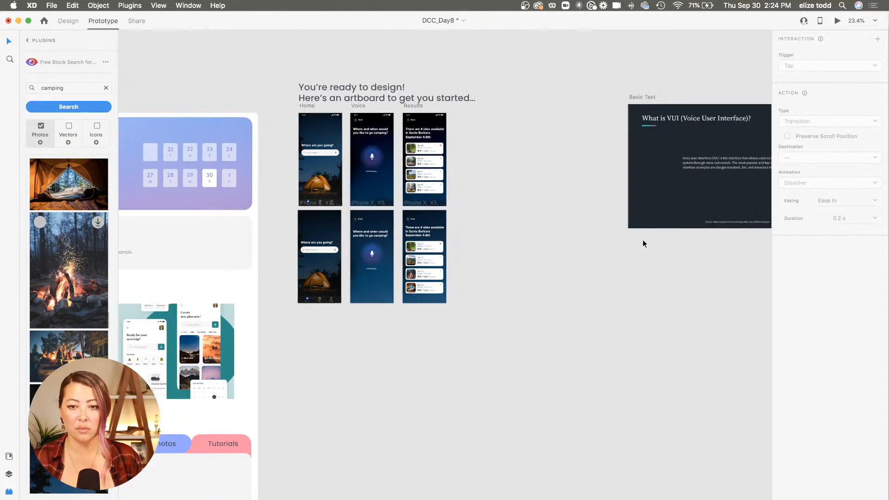
pyautogui.hscroll(4, 643, 240)
pyautogui.scroll(-2, 643, 239)
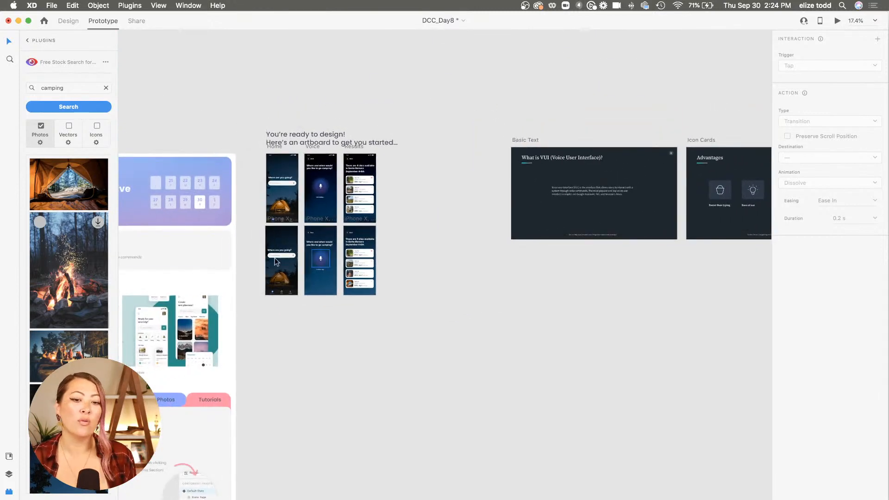
pyautogui.click(9, 491)
# Move the three lower phone artboards down together, leaving a wider gap beneath the Home, Voice and Results artboards.
pyautogui.hscroll(-2, 259, 383)
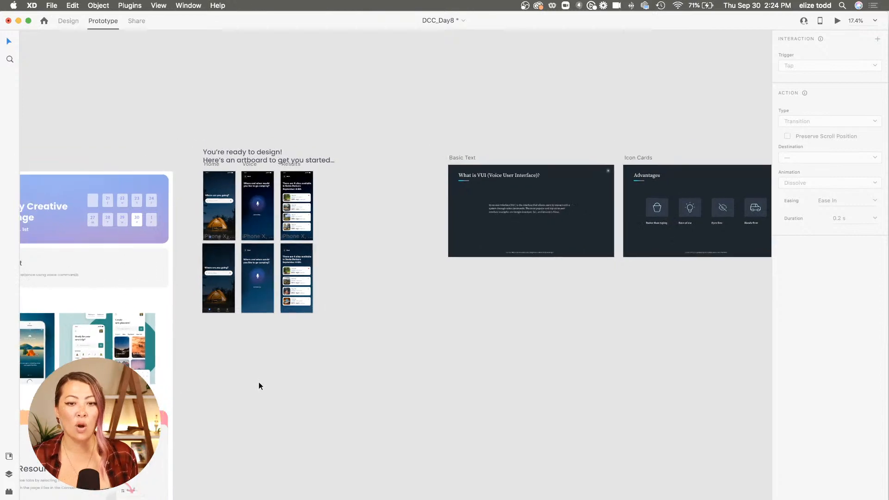
pyautogui.hscroll(-1, 259, 384)
pyautogui.scroll(5, 233, 310)
pyautogui.moveTo(513, 367); pyautogui.dragTo(234, 184)
pyautogui.scroll(3, 172, 215)
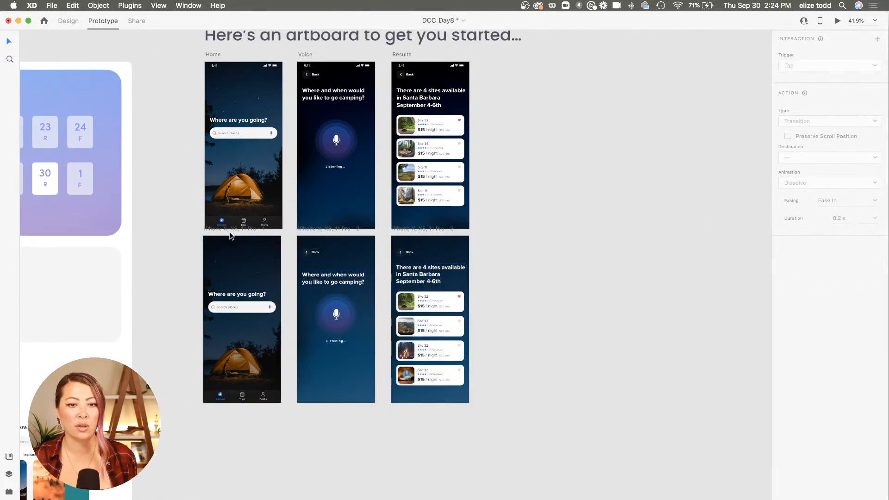
pyautogui.click(248, 230)
pyautogui.keyDown('shift'); pyautogui.click(311, 231); pyautogui.keyUp('shift')
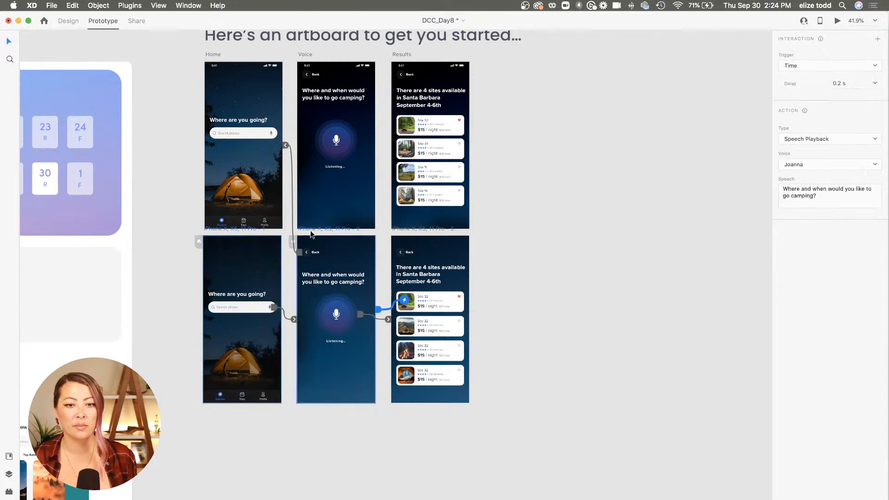
pyautogui.keyDown('shift'); pyautogui.click(394, 229); pyautogui.keyUp('shift')
pyautogui.scroll(3, 303, 232)
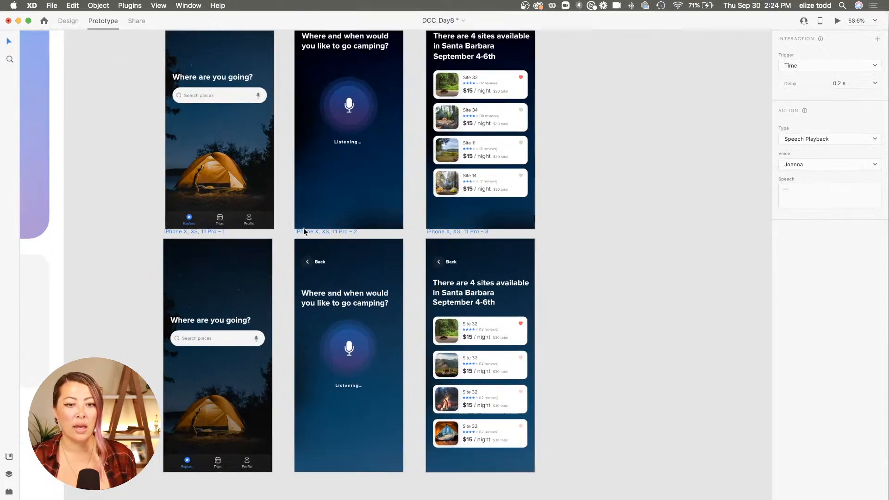
pyautogui.moveTo(304, 229); pyautogui.dragTo(304, 285)
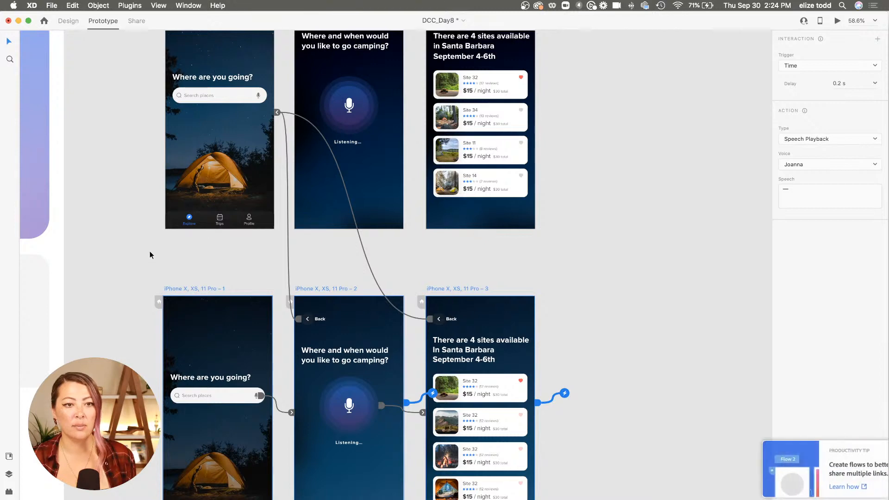
# Create a shareable Design Review link for the three selected artboards, open to anyone with the link.
pyautogui.press('super+1')
pyautogui.scroll(-3, 193, 224)
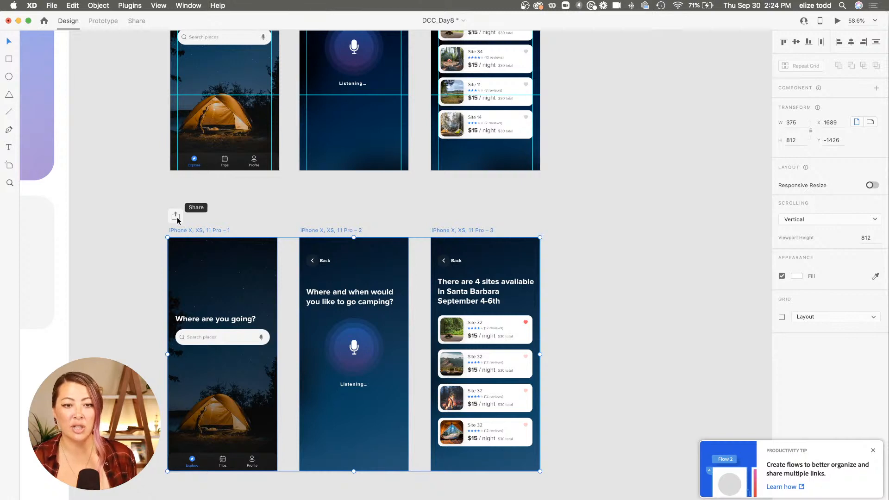
pyautogui.click(175, 216)
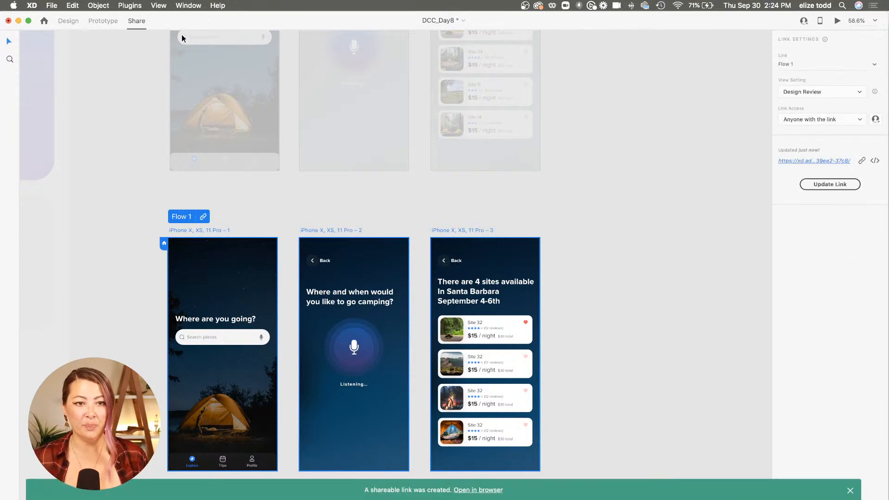
# Return to Prototype mode and look through the document's export options without exporting anything.
pyautogui.click(103, 21)
pyautogui.scroll(-5, 317, 112)
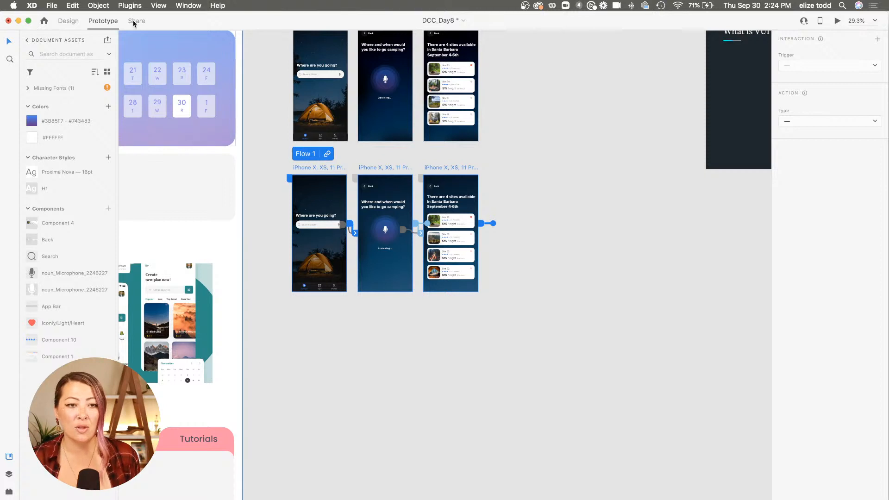
pyautogui.click(32, 5)
pyautogui.moveTo(52, 5)
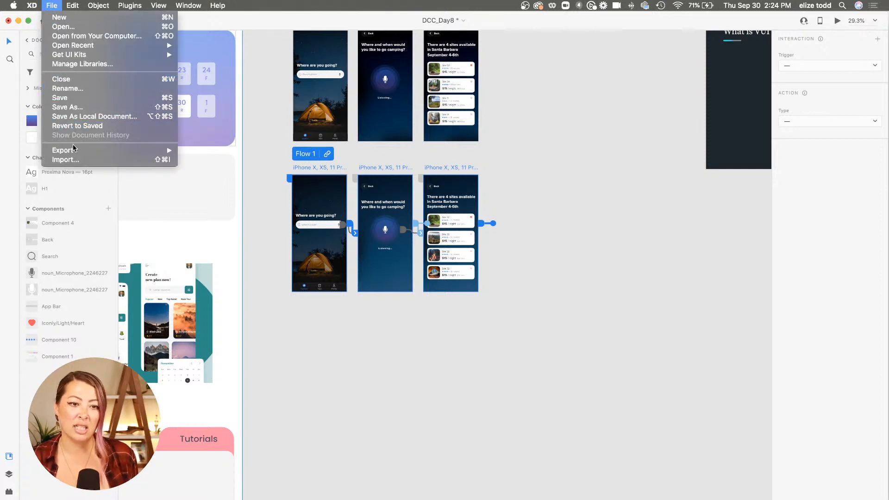
pyautogui.moveTo(74, 149)
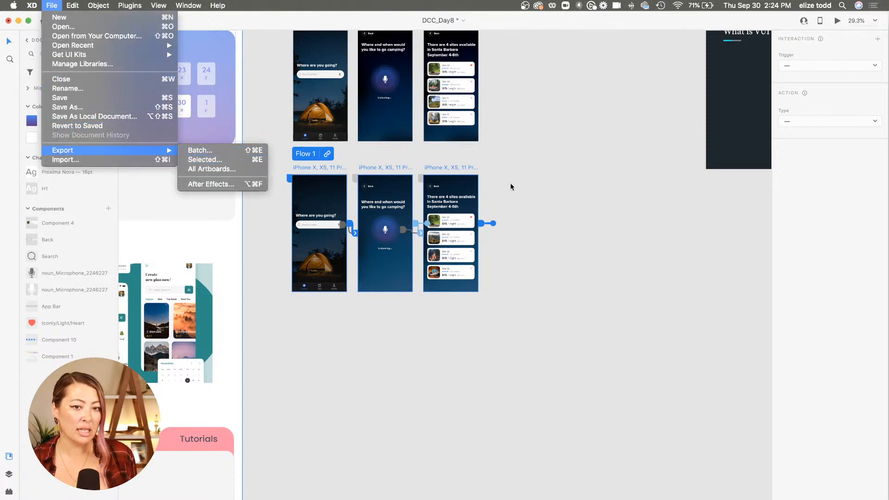
pyautogui.click(557, 193)
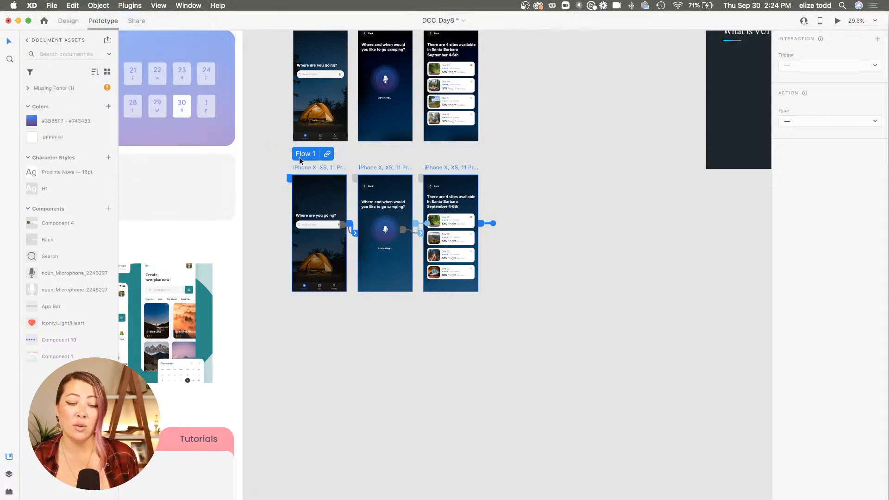
# Preview the prototype from its home screen, close the preview, and deselect the artboards.
pyautogui.click(837, 20)
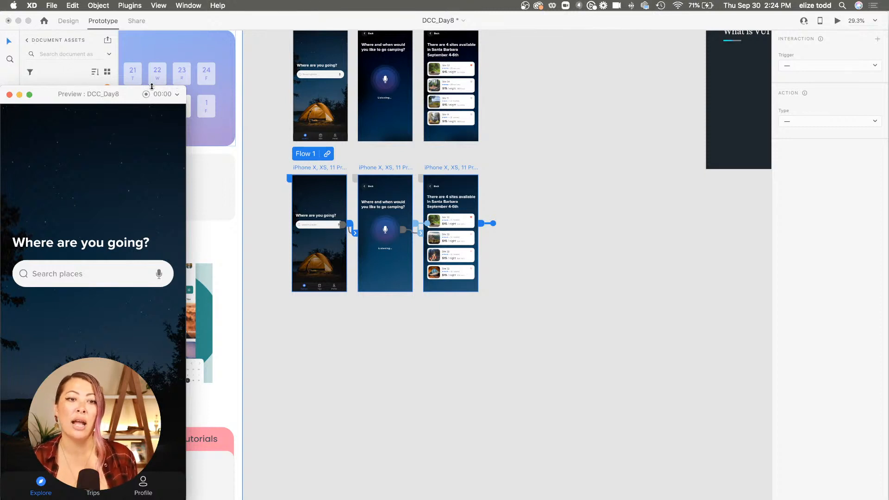
pyautogui.click(10, 95)
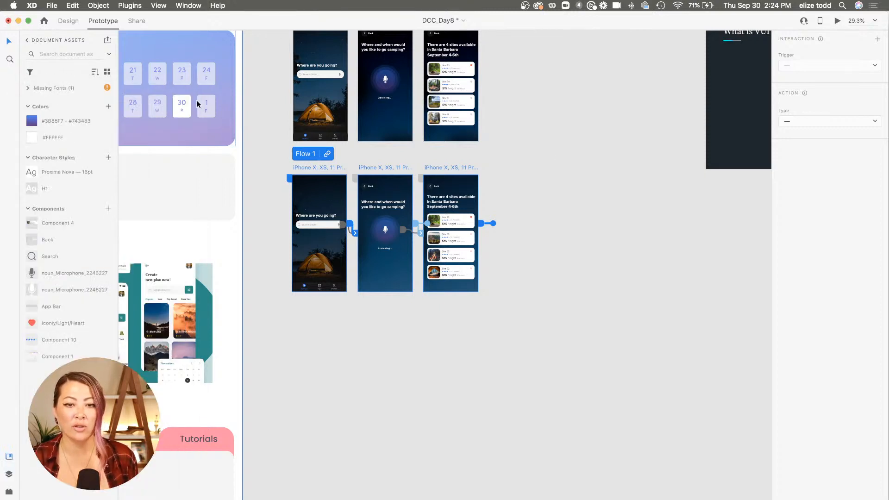
pyautogui.click(593, 163)
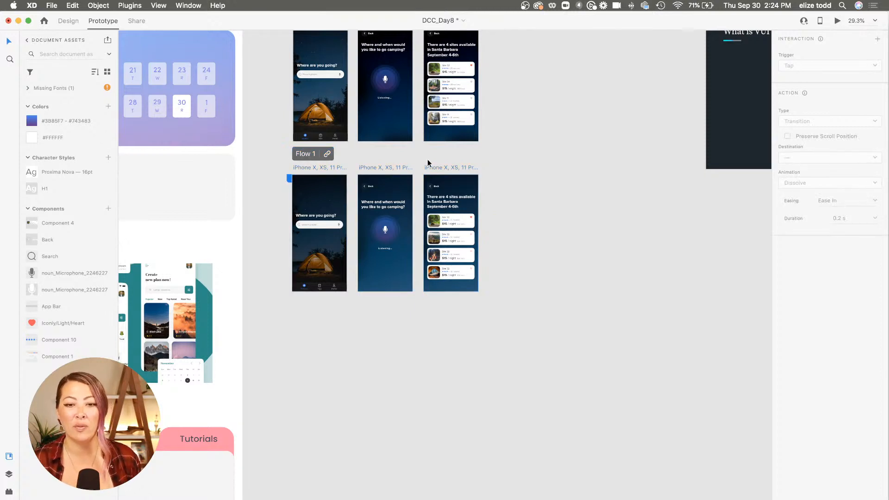
# Duplicate the iPhone X, XS, 11 Pro – 3 results artboard and place the copy directly beneath the original.
pyautogui.scroll(3, 397, 189)
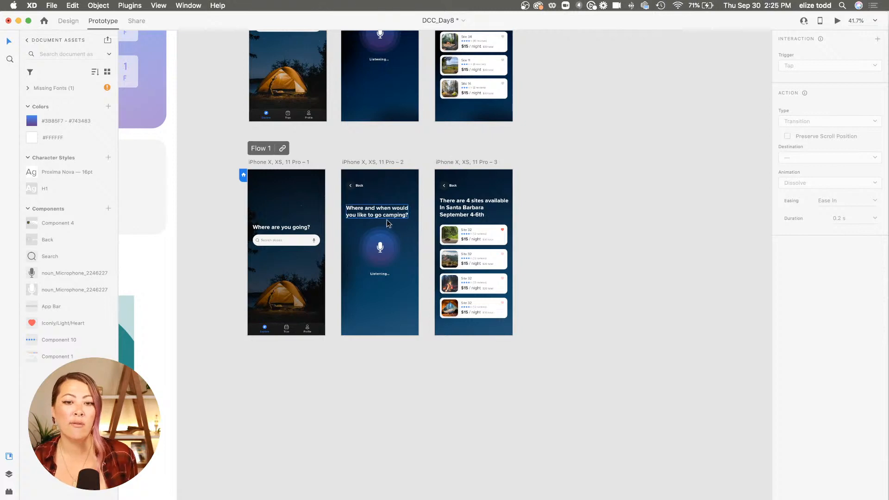
pyautogui.scroll(2, 388, 224)
pyautogui.scroll(3, 355, 287)
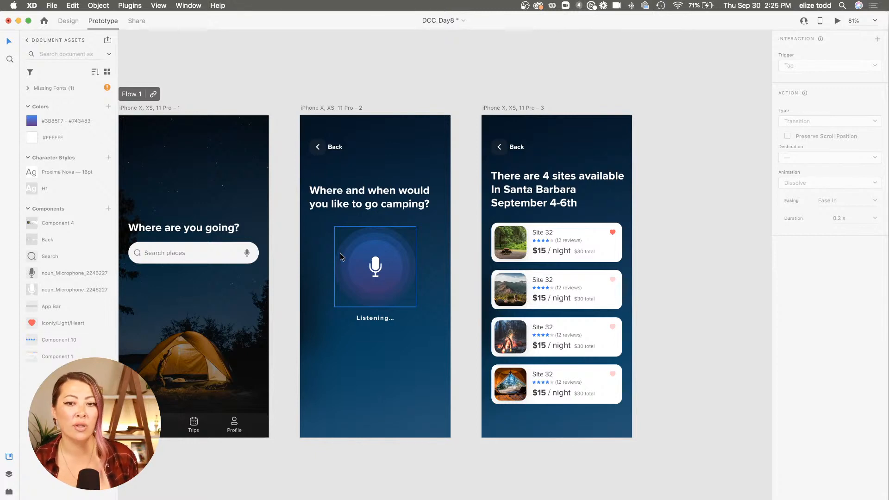
pyautogui.scroll(-4, 340, 253)
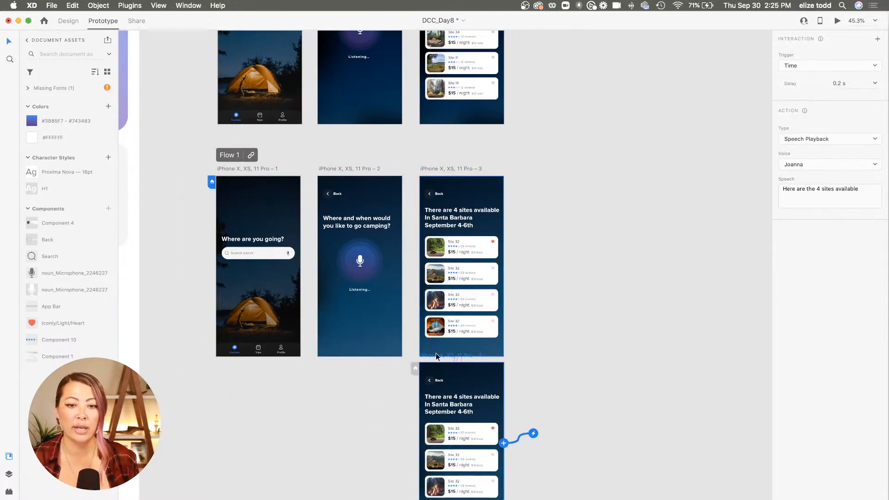
# Wire a second interaction from the listening screen's microphone to the duplicated results artboard, with a Tap trigger and Dissolve transition.
pyautogui.click(355, 251)
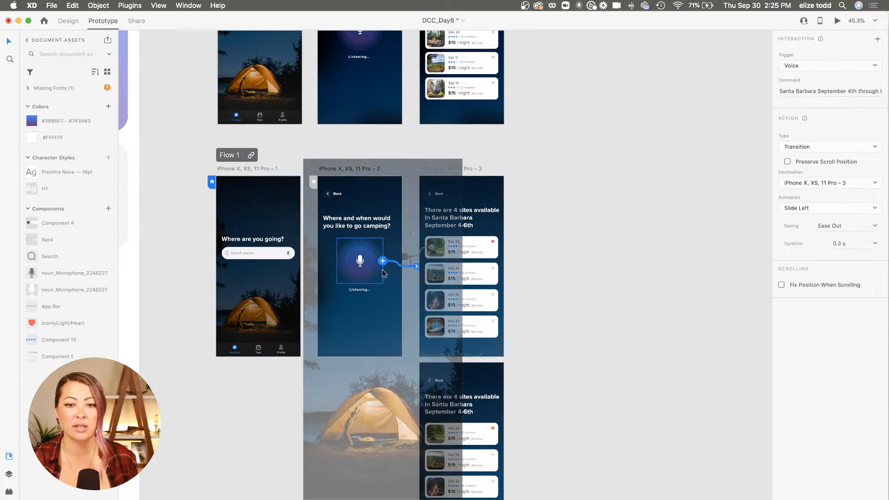
pyautogui.scroll(3, 382, 268)
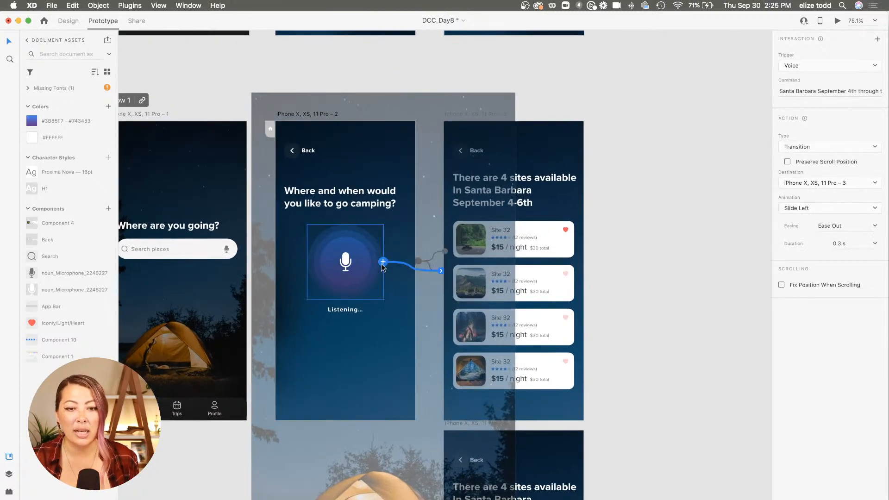
pyautogui.moveTo(383, 262); pyautogui.dragTo(543, 440)
pyautogui.scroll(-5, 418, 320)
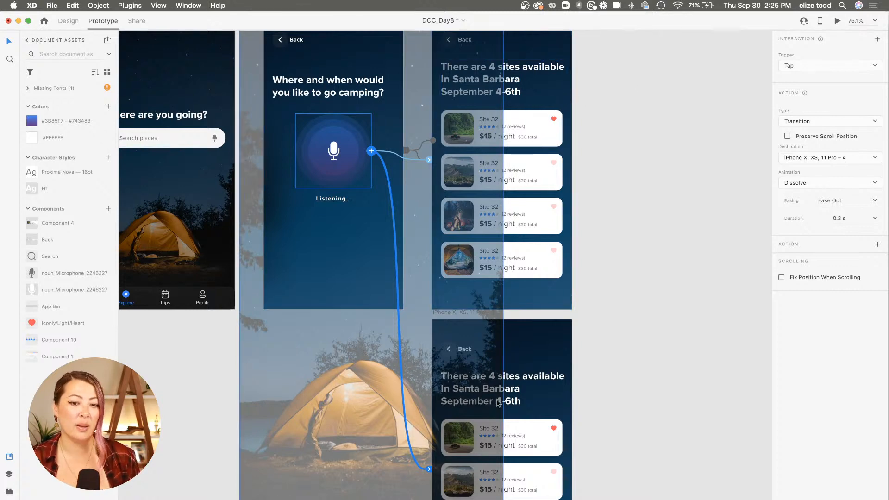
pyautogui.scroll(-3, 535, 422)
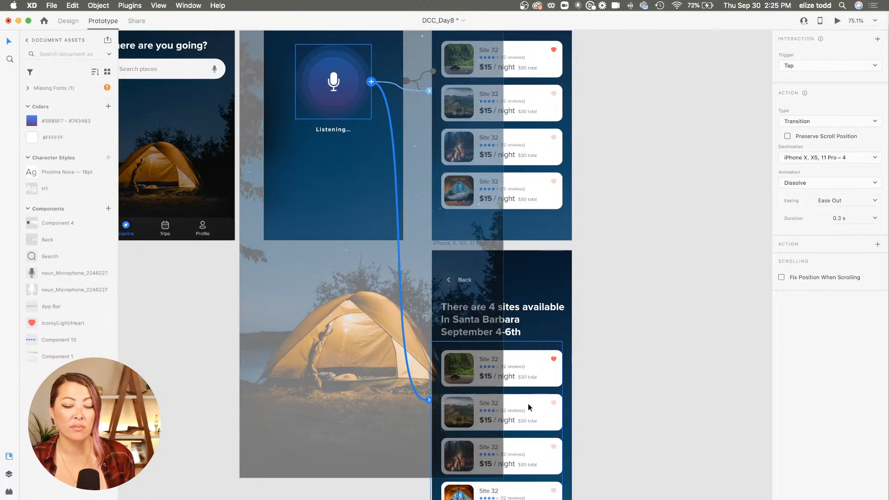
pyautogui.click(654, 348)
pyautogui.scroll(-3, 577, 298)
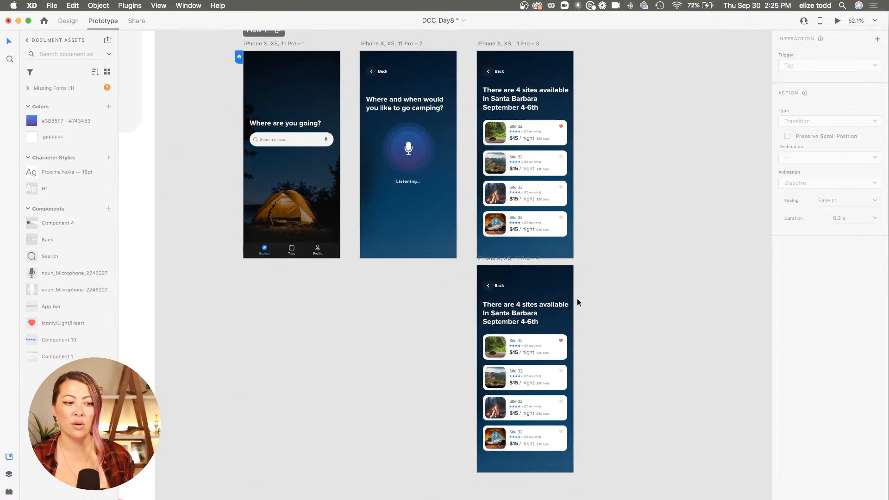